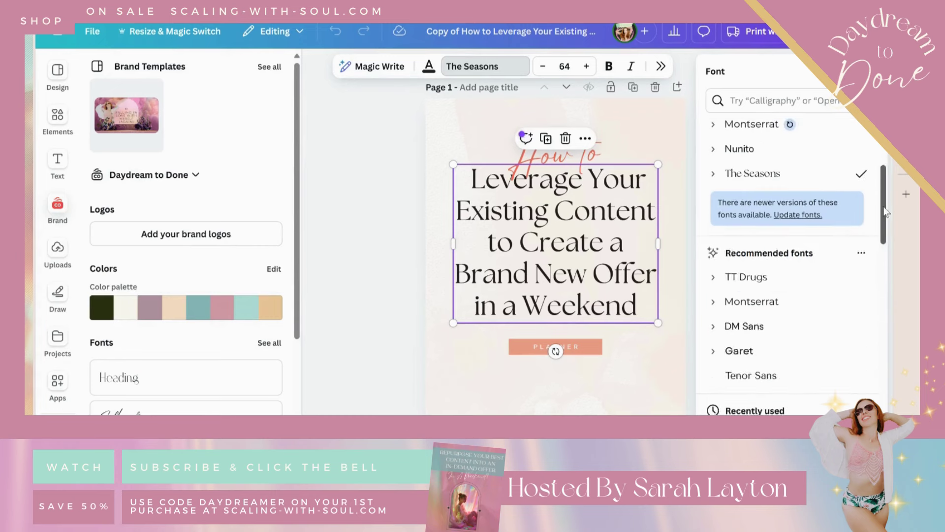
Step: Change the cover title's font to Catchy Mager across the design and delete "Leverage Your Existing Content to" from the title
click(770, 319)
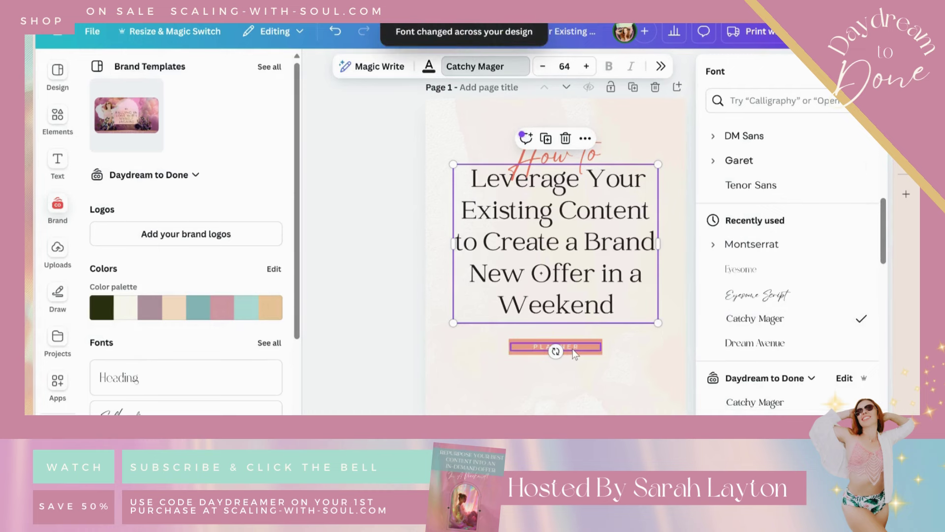
click(539, 221)
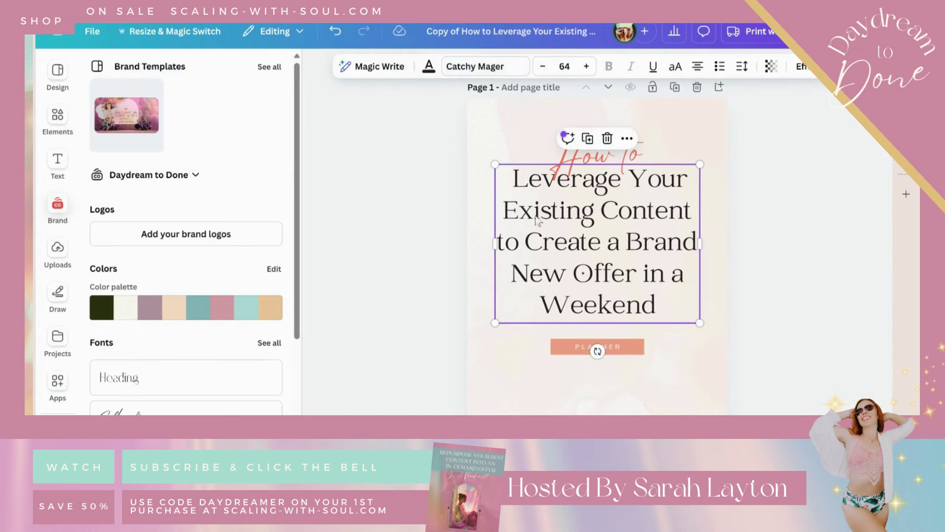
double_click(605, 243)
click(533, 246)
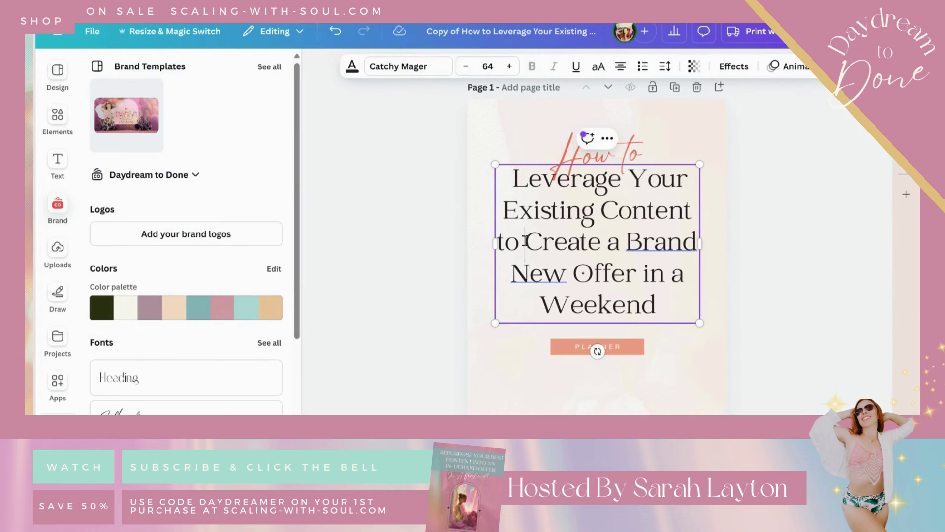
drag(526, 241, 506, 190)
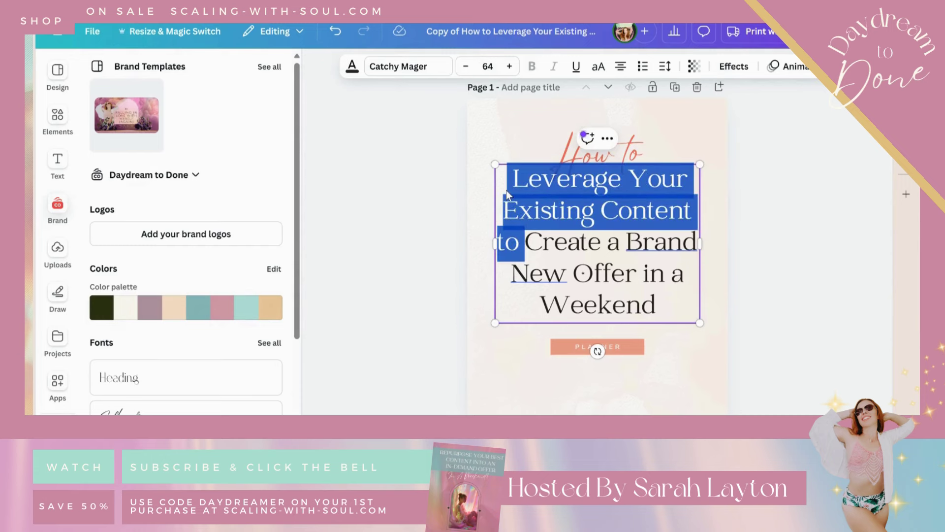
key(BackSpace)
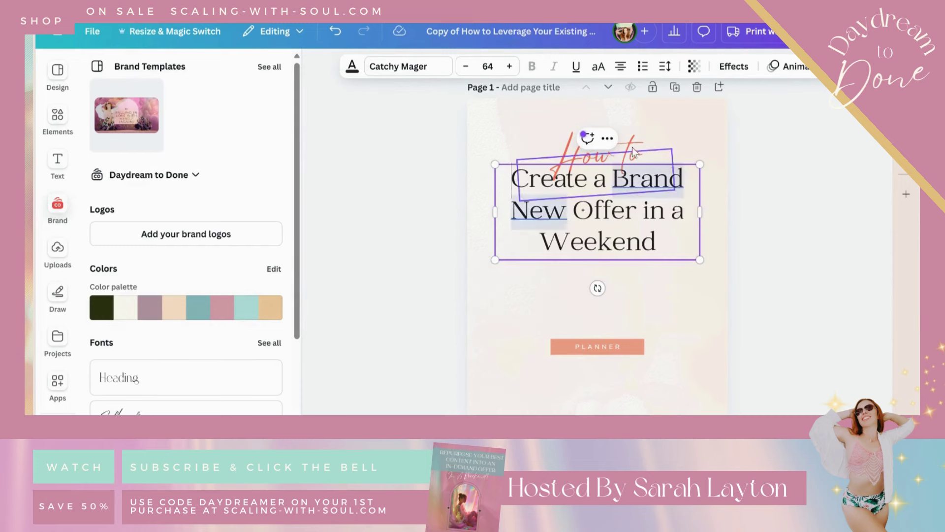
Step: Move the "How to" script text below the title and replace its wording with "with Content Repurposing"
click(632, 144)
drag(633, 159, 636, 284)
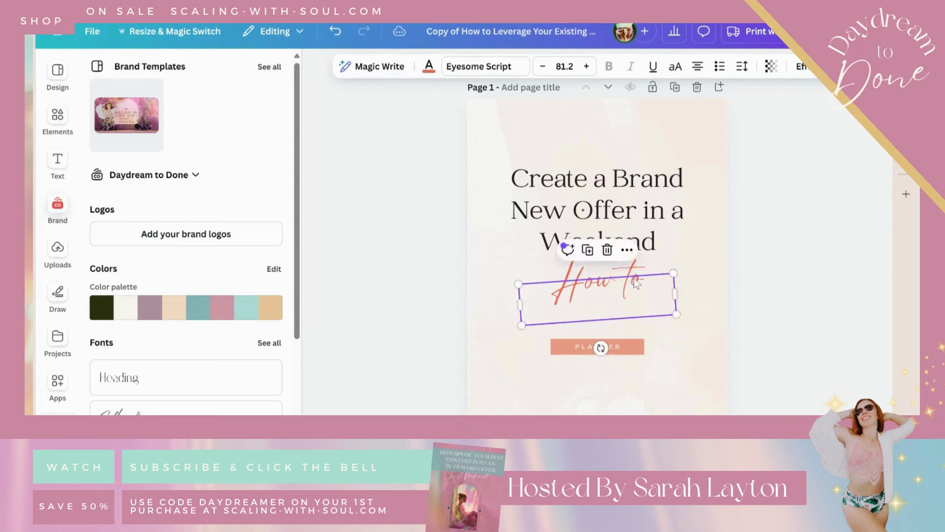
triple_click(621, 292)
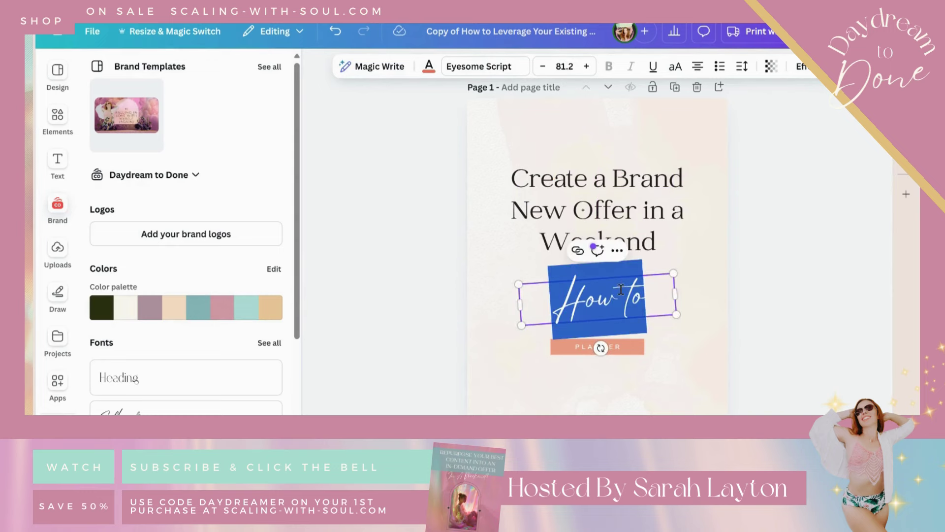
text(Fr)
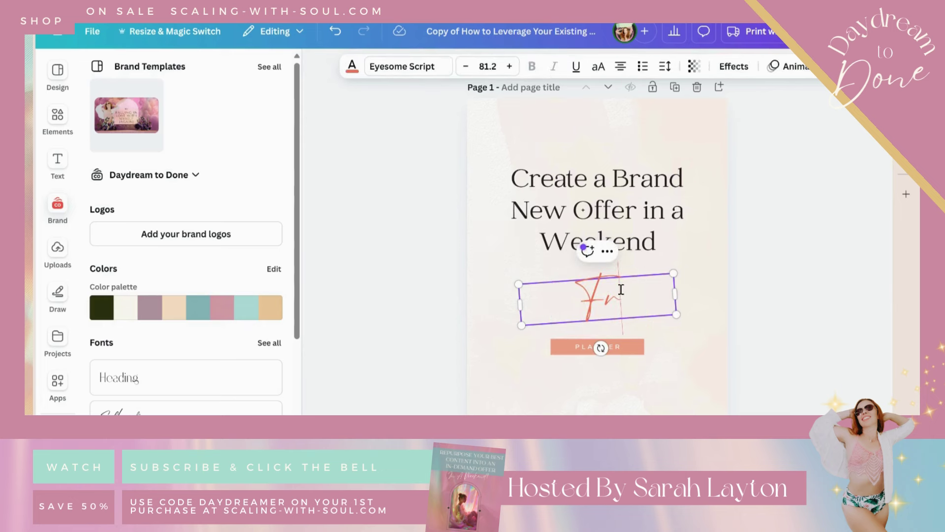
key(BackSpace)
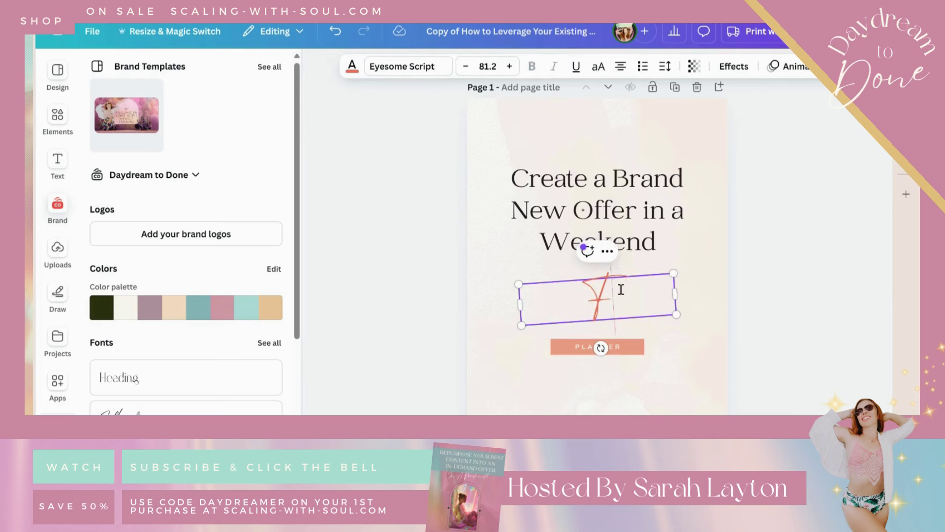
key(BackSpace)
text(with Con)
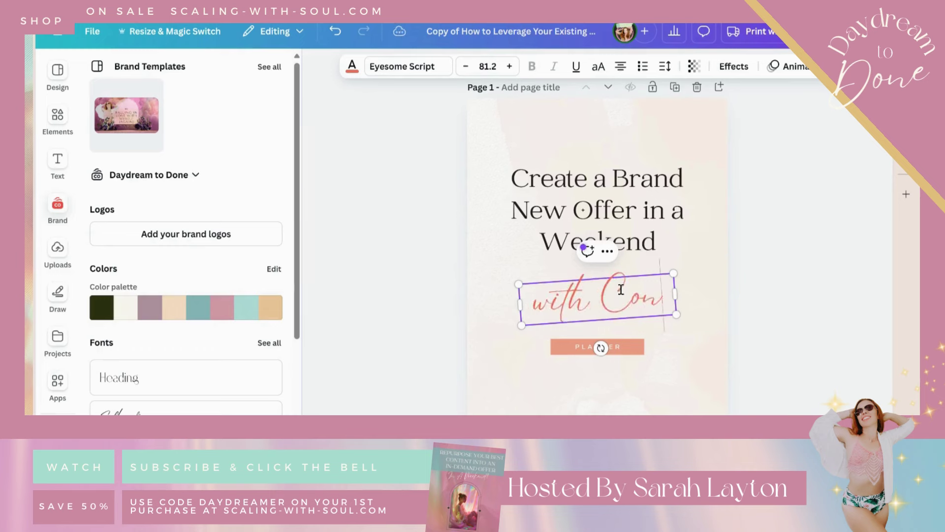
text(tent Repurposin)
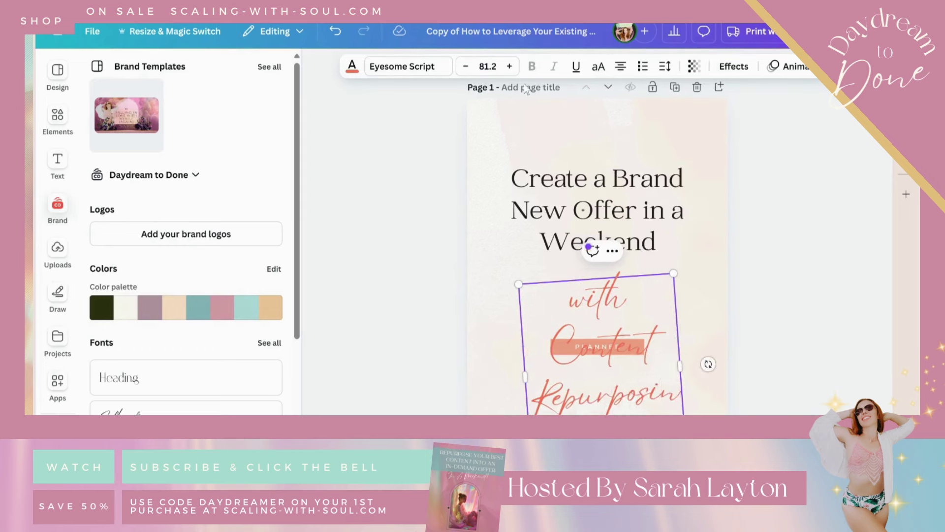
Step: Widen the script text box, scale it to font size 47.3 beneath the title, and replace its wording with "In A Weekend!"
drag(680, 366, 852, 312)
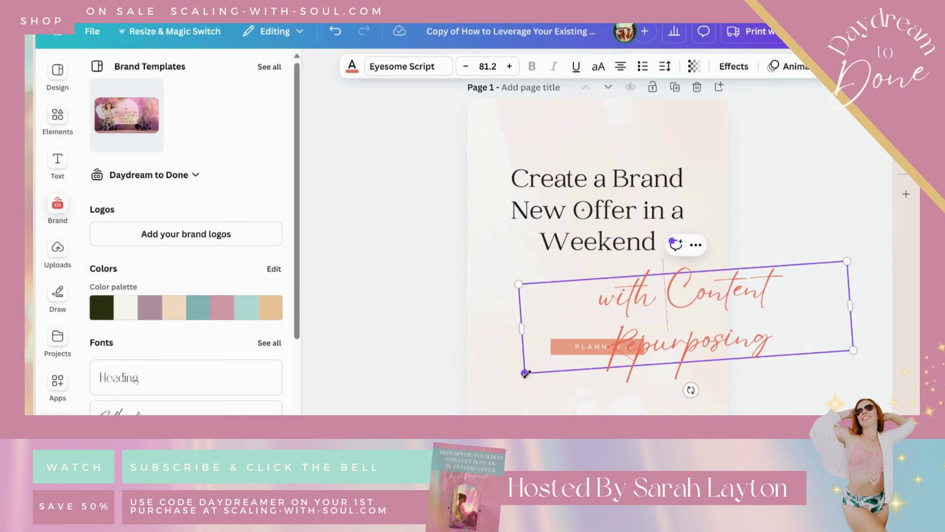
drag(525, 373, 669, 350)
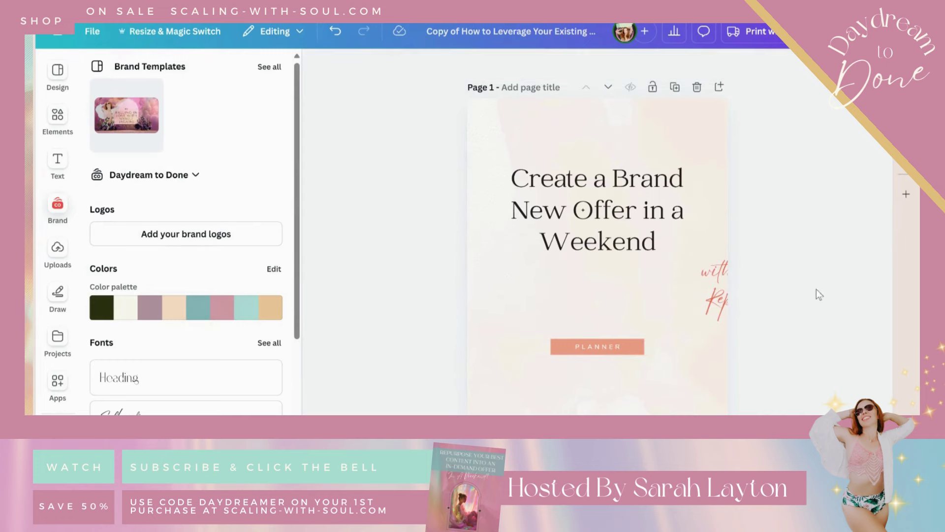
drag(714, 295, 554, 293)
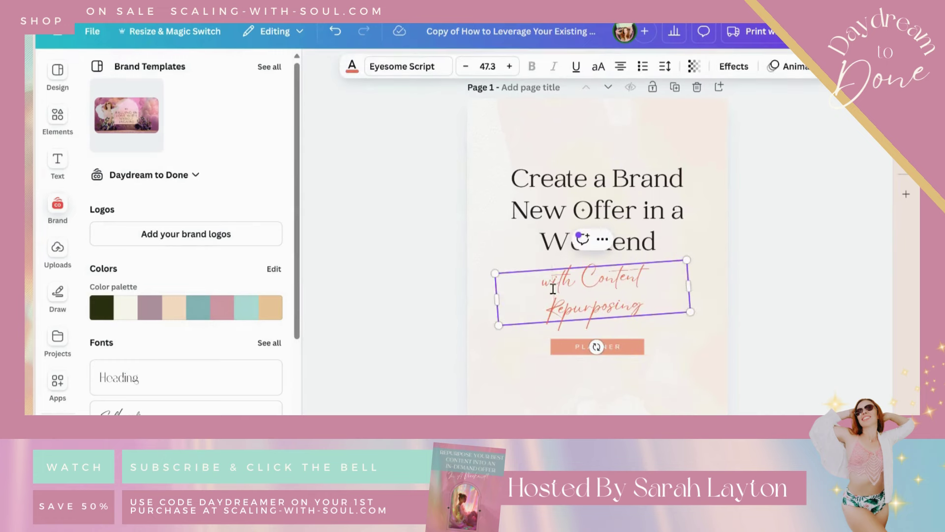
text(In A Weeken)
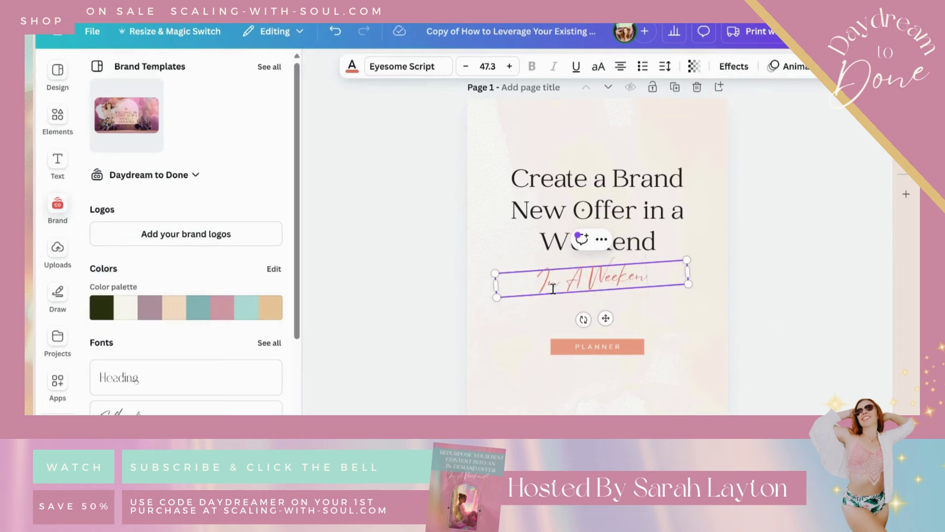
text(d!)
Step: Delete "in a Weekend" from the end of the cover title
click(637, 214)
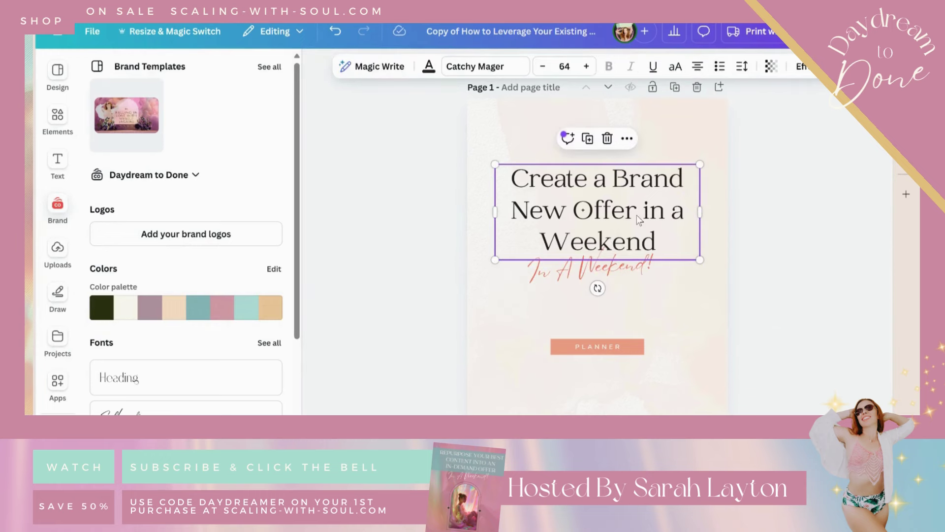
click(637, 214)
drag(637, 215, 666, 245)
key(BackSpace)
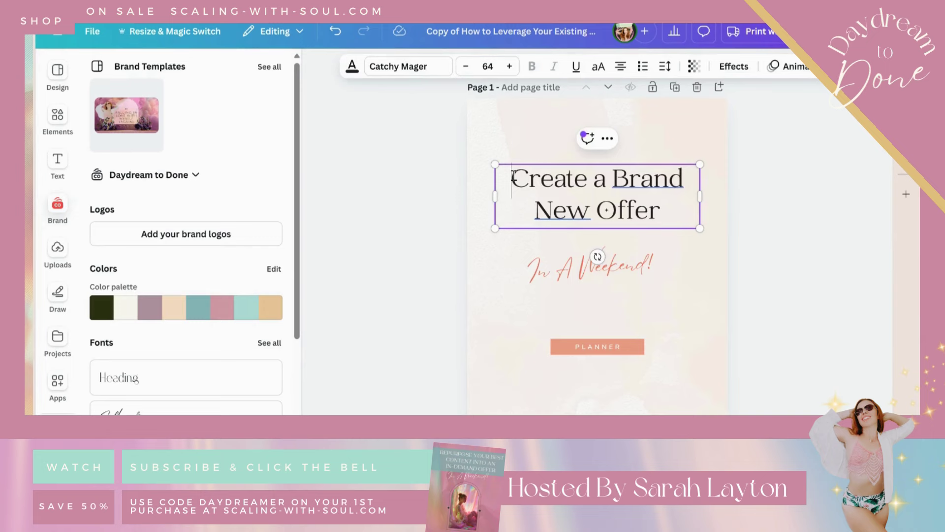
Step: Replace "Create" at the start of the cover title with "Repurpose Your Best Content Into"
text(Repurpose Your Best )
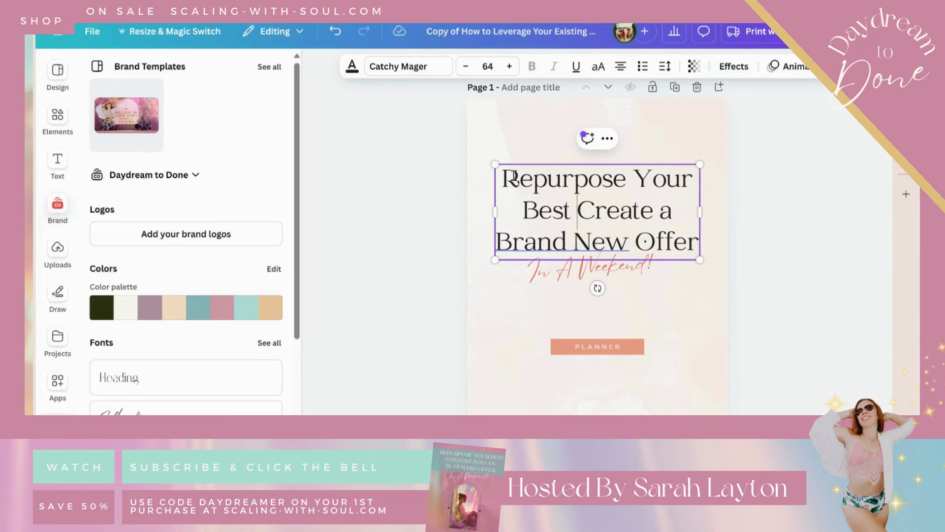
text(Content)
key(Delete)
key(Delete)
key(Delete)
key(Delete)
key(Delete)
key(Delete)
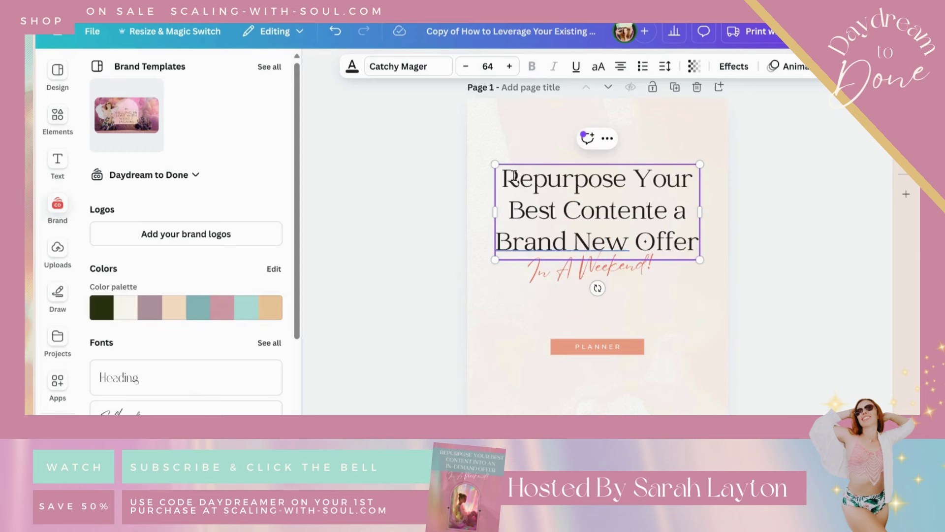
text(Into)
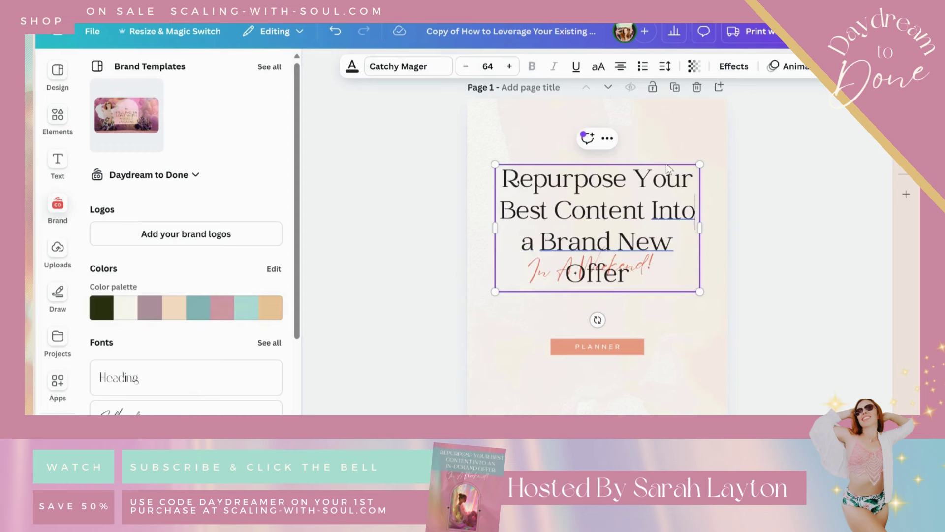
Step: Replace "a Brand New" in the cover title with "A Bestselling"
drag(614, 243, 536, 238)
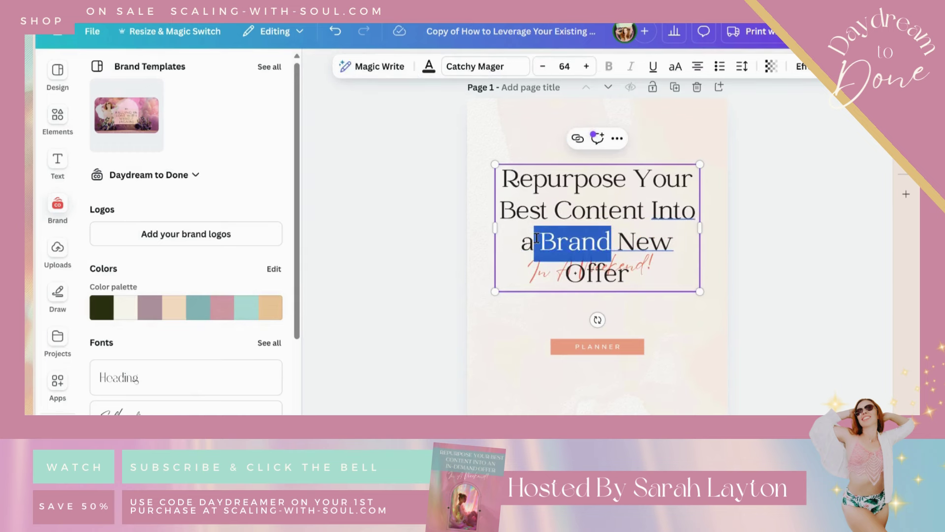
key(Right)
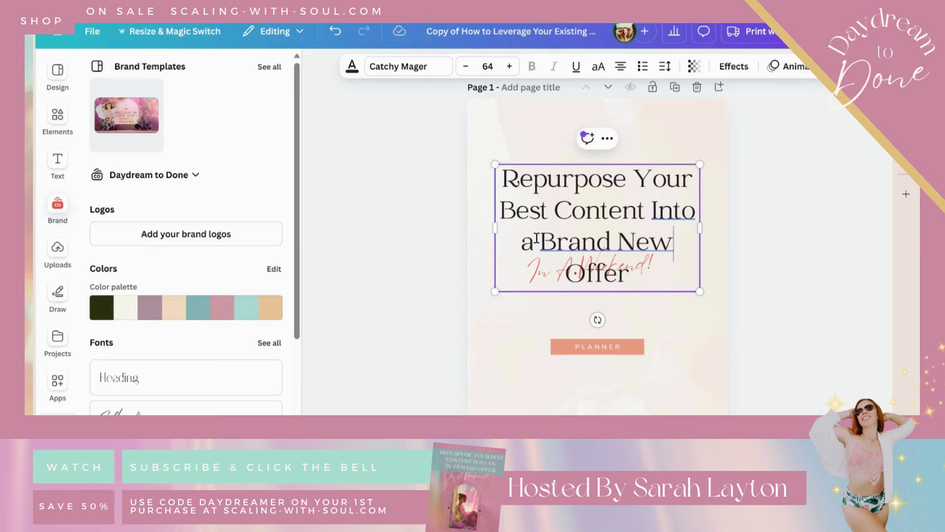
key(BackSpace)
key(BackSpace)
key(BackSpace)
key(BackSpace)
key(BackSpace)
key(BackSpace)
key(BackSpace)
key(BackSpace)
text(estse)
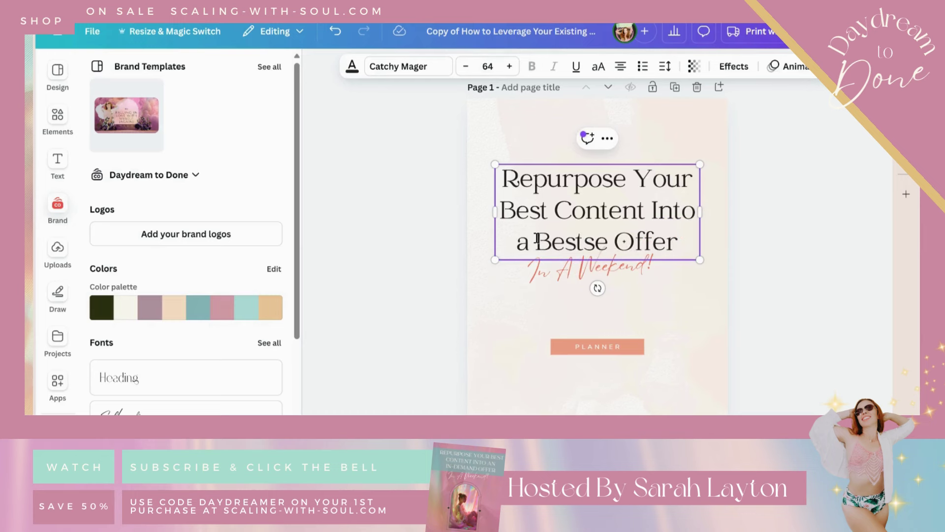
text(lling)
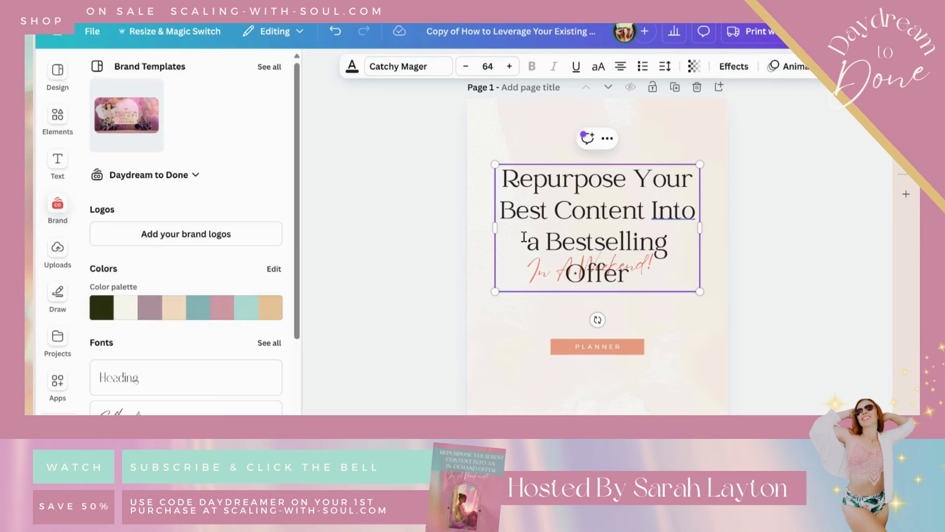
click(540, 248)
key(BackSpace)
text(A)
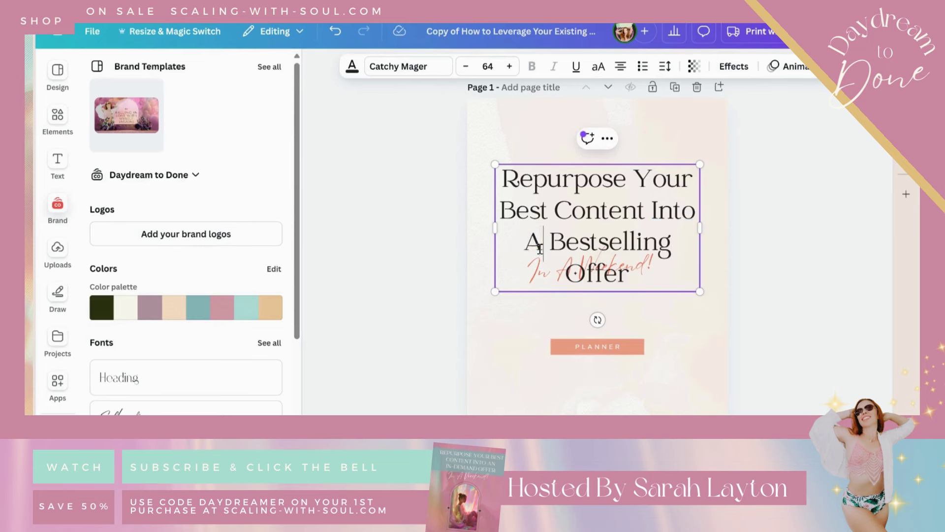
Step: Widen the title box so the text fits on three lines, and move it slightly up, centred on the cover
drag(709, 226, 724, 228)
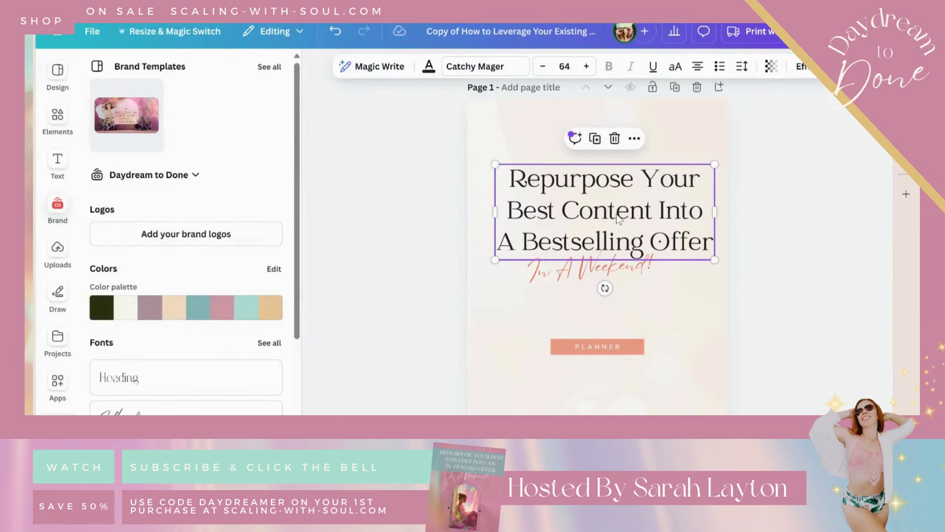
drag(618, 218, 613, 207)
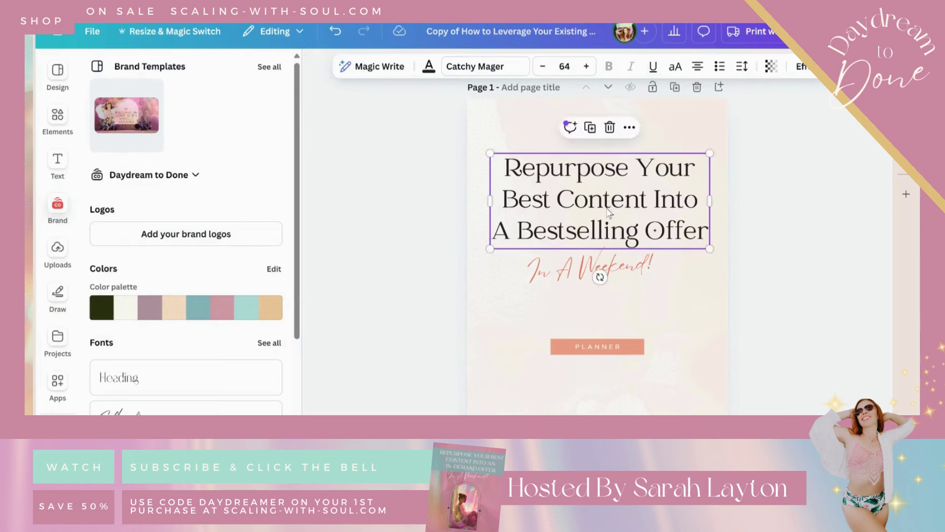
Step: Centre the "In A Weekend!" text below the title and increase its font size to 57.3
click(622, 274)
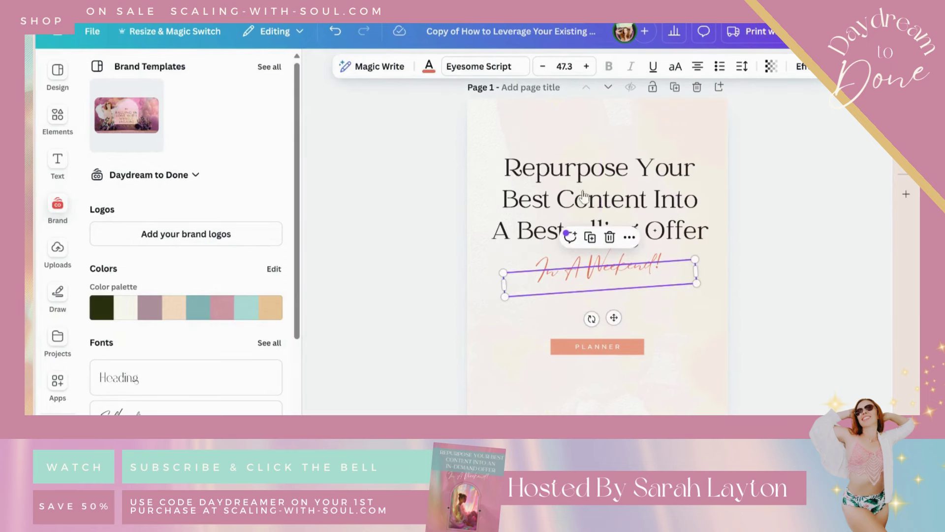
click(586, 66)
click(586, 67)
click(587, 67)
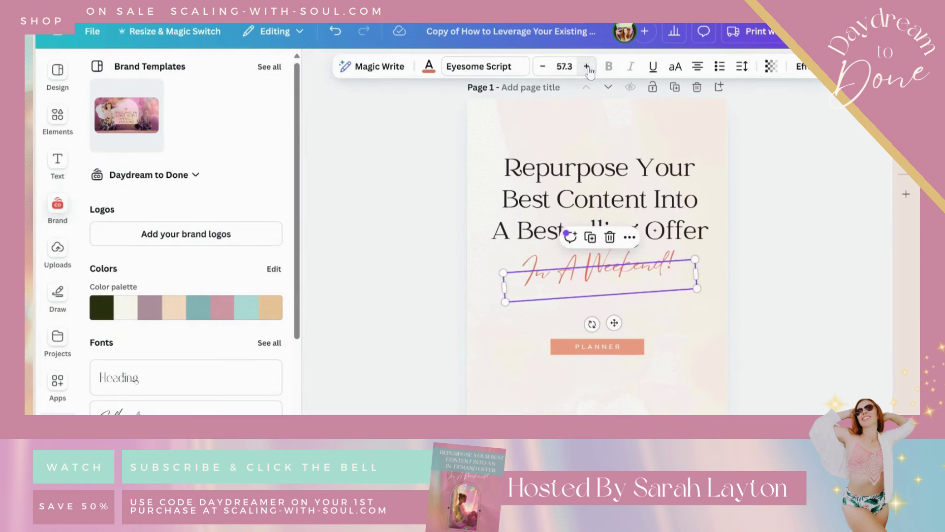
Step: Group the "PLANNER" label with its orange banner and move the group up, just below "In A Weekend!"
click(604, 347)
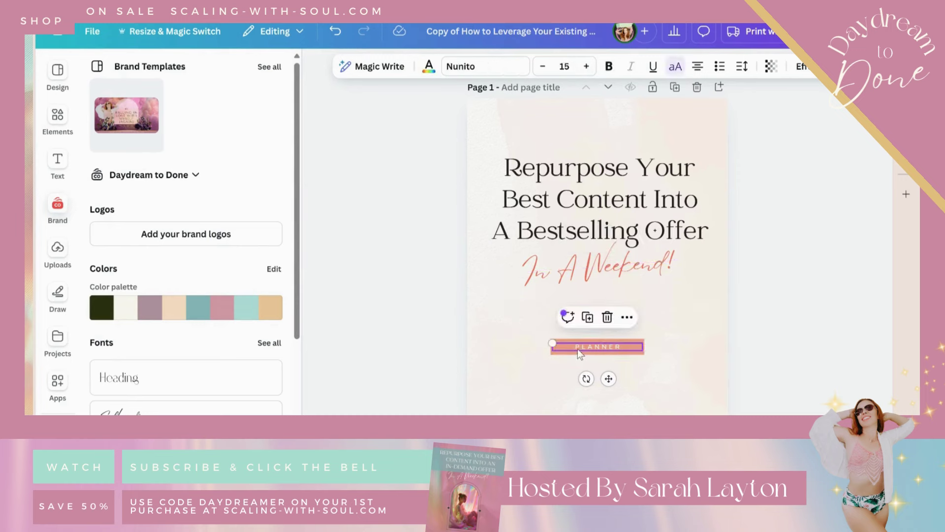
shift+click(563, 352)
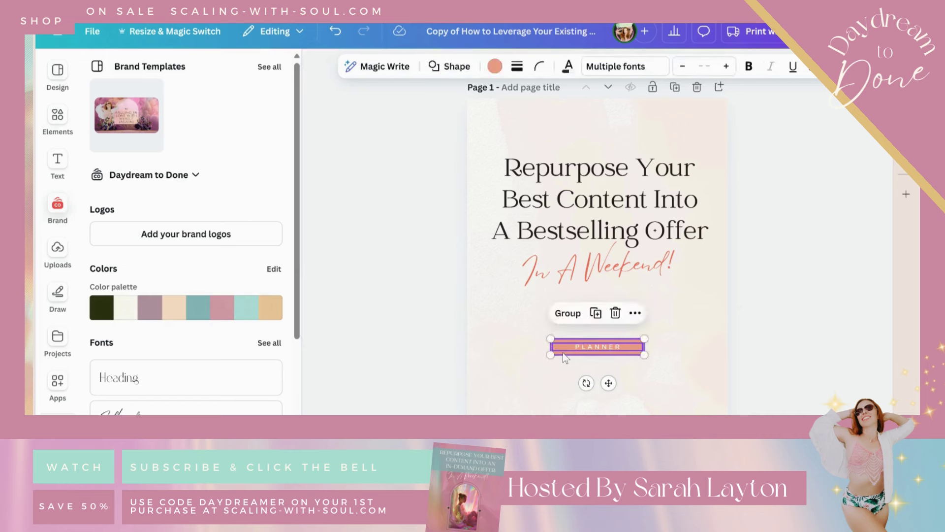
click(566, 312)
drag(608, 383, 608, 347)
click(804, 162)
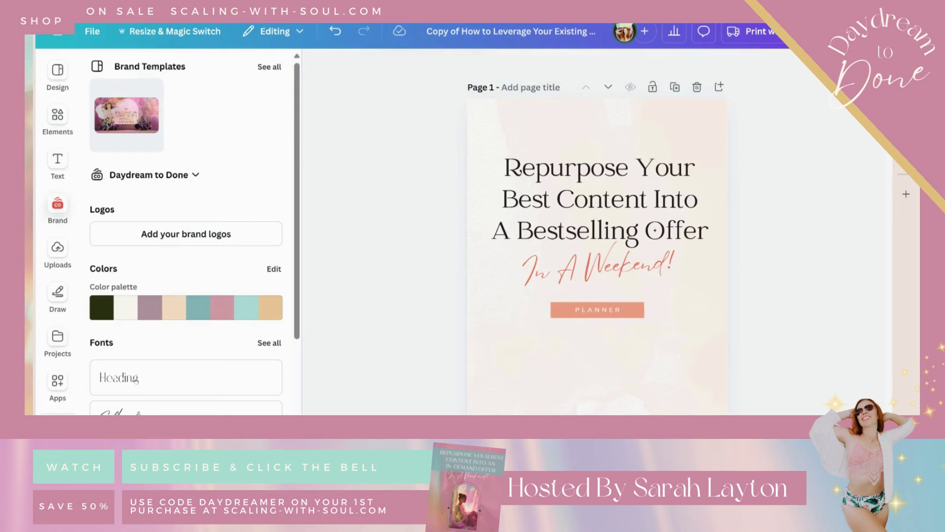
Step: Show all pages of the planner as a grid and look through their layouts
key(ctrl+alt+3)
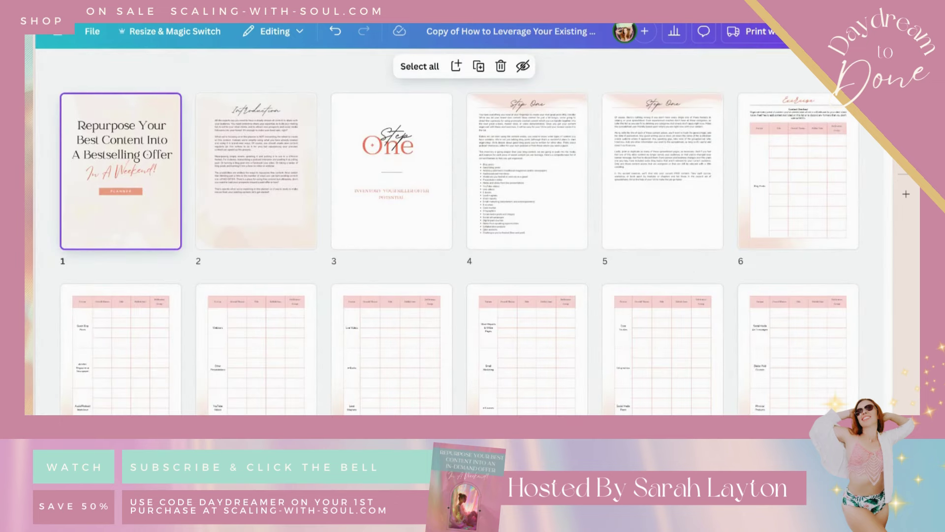
scroll(881, 185, down, 8)
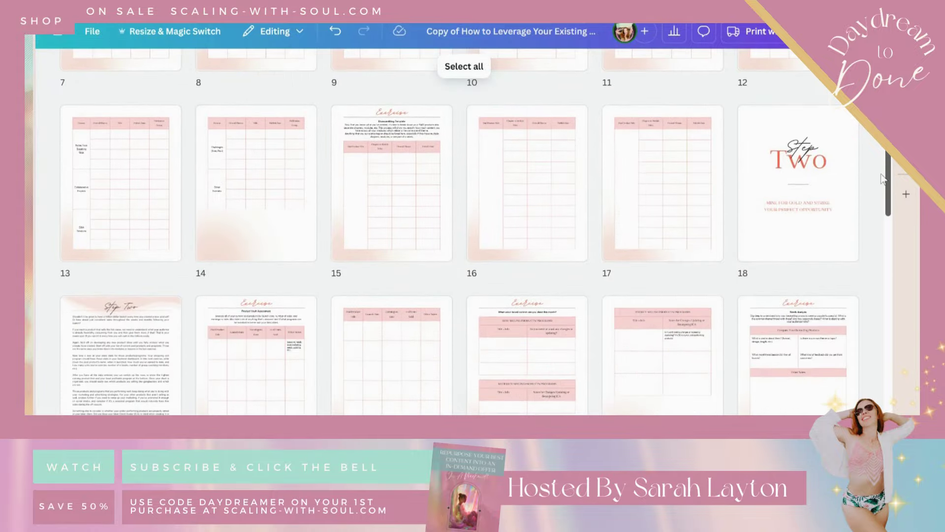
mouse_move(881, 184)
mouse_down()
mouse_move(885, 373)
mouse_move(876, 168)
mouse_up()
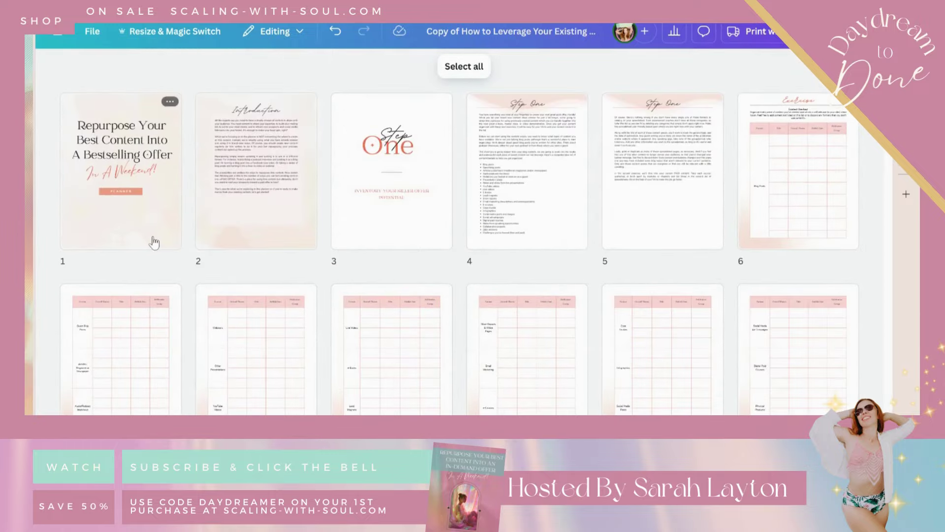
Step: Group the cover's title, "In A Weekend!" text and PLANNER banner, then scale the group down and centre it lower on the page
double_click(153, 239)
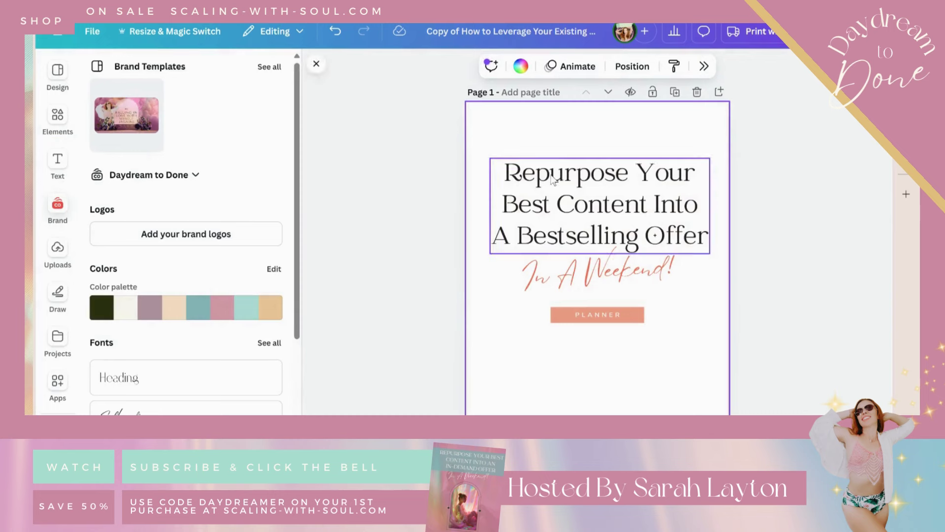
drag(448, 178, 645, 276)
click(566, 133)
drag(573, 241, 601, 311)
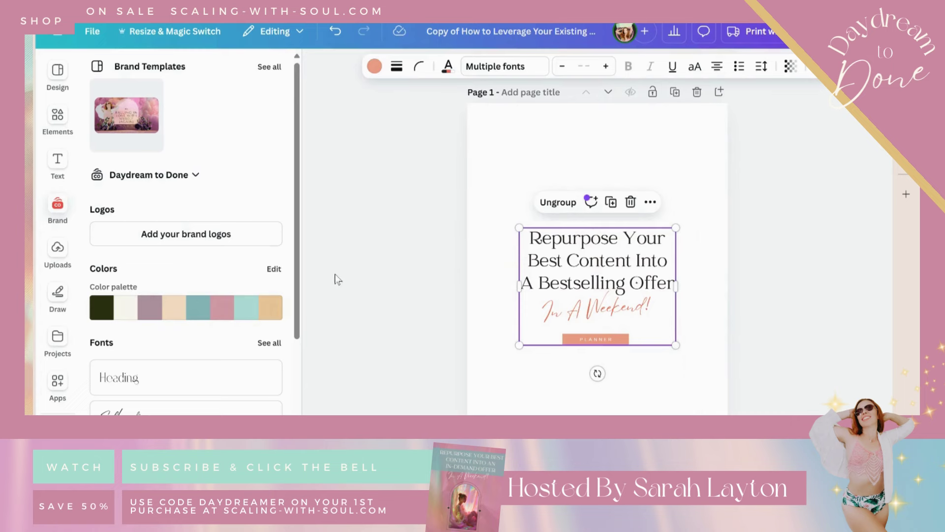
click(335, 275)
Step: Search your own projects for "dream" and show only the image results
click(57, 338)
click(186, 69)
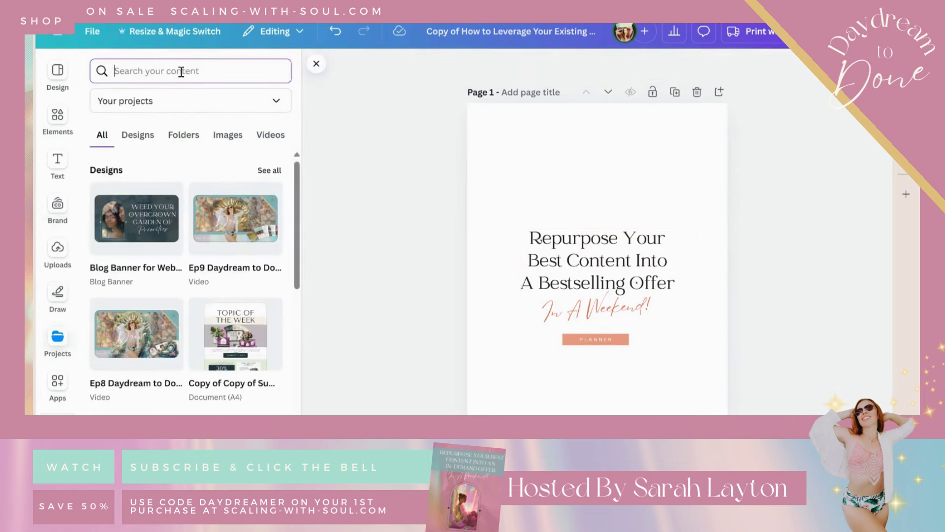
text(dream)
key(Return)
click(229, 105)
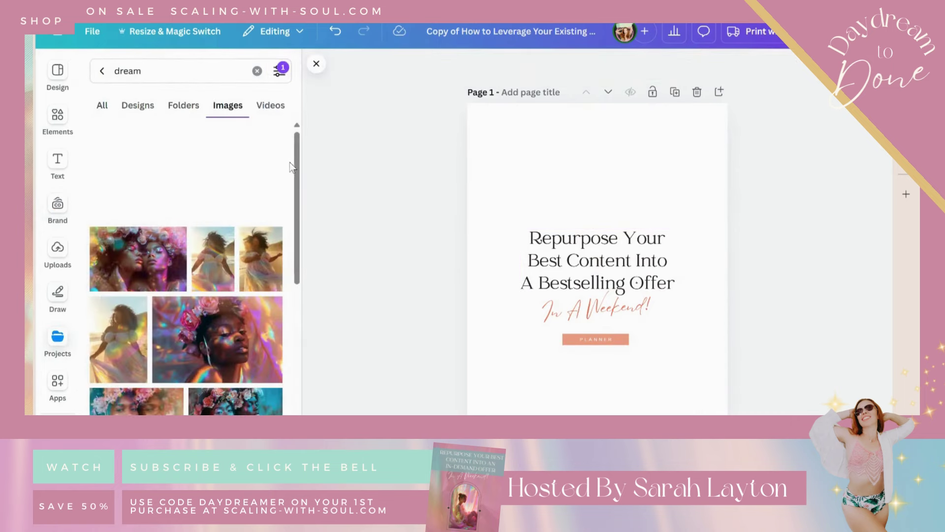
Step: Try the photo of hands at a vision board as a full-page cover background and delete it
drag(295, 173, 326, 383)
drag(295, 308, 295, 458)
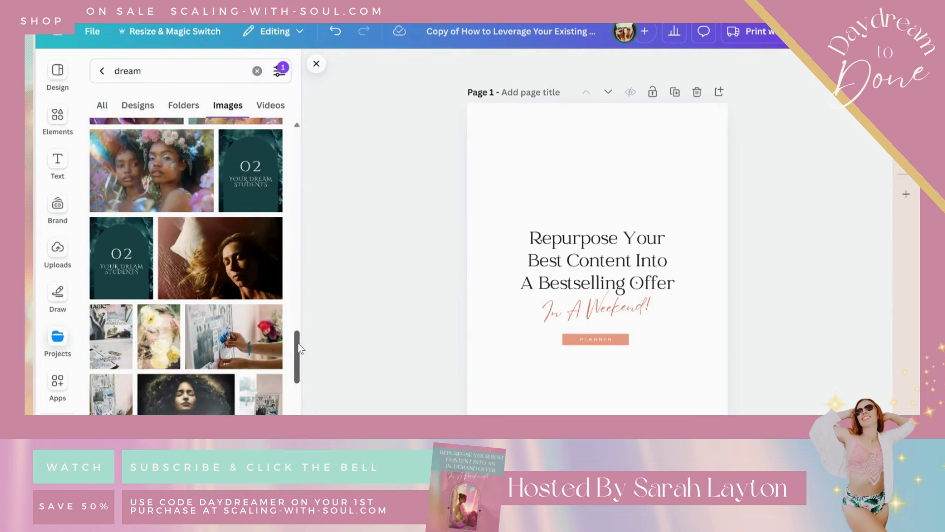
drag(231, 339, 481, 308)
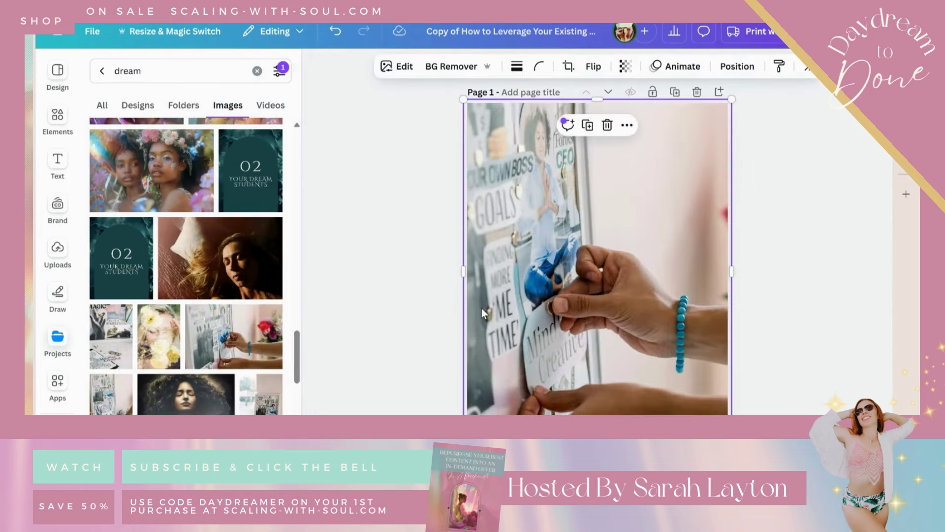
key(Delete)
Step: Add the image of the seated girl before iridescent curtains to the cover and enlarge it to fill the page
drag(296, 375, 302, 234)
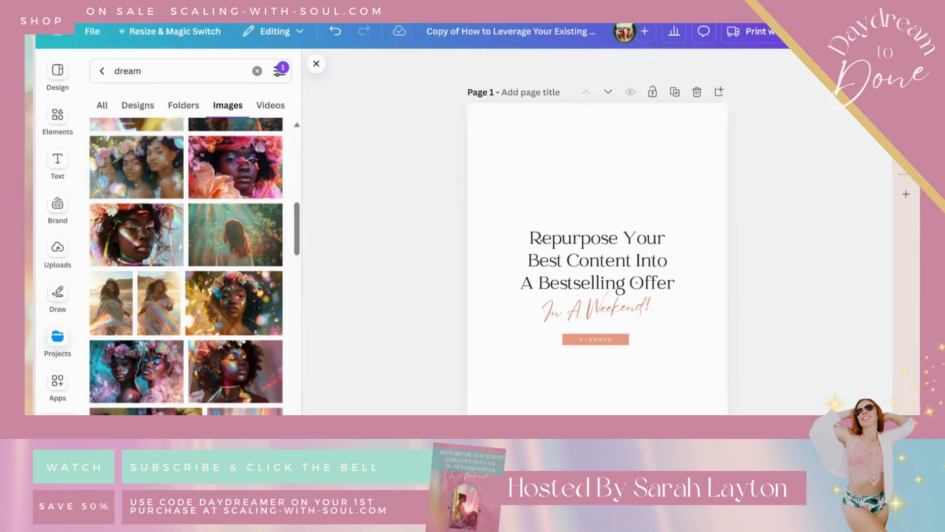
click(236, 411)
drag(518, 351, 358, 509)
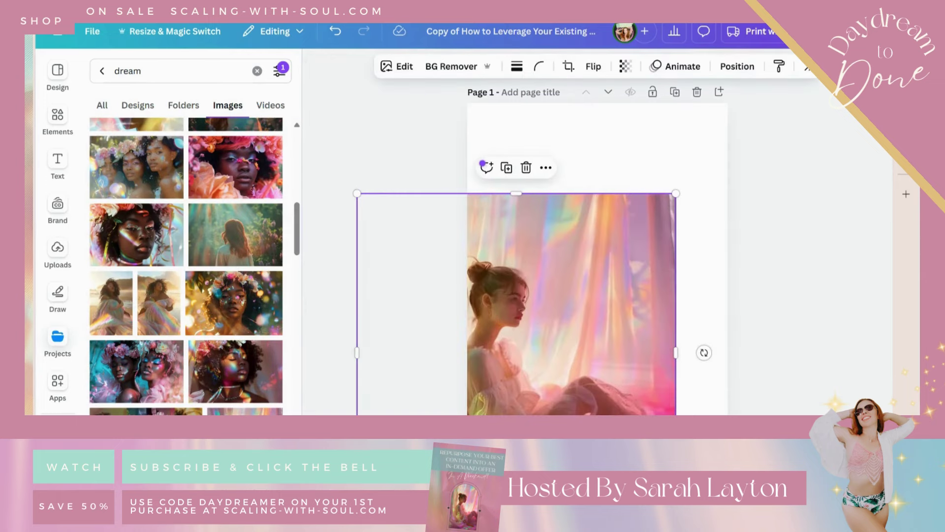
drag(391, 413, 466, 336)
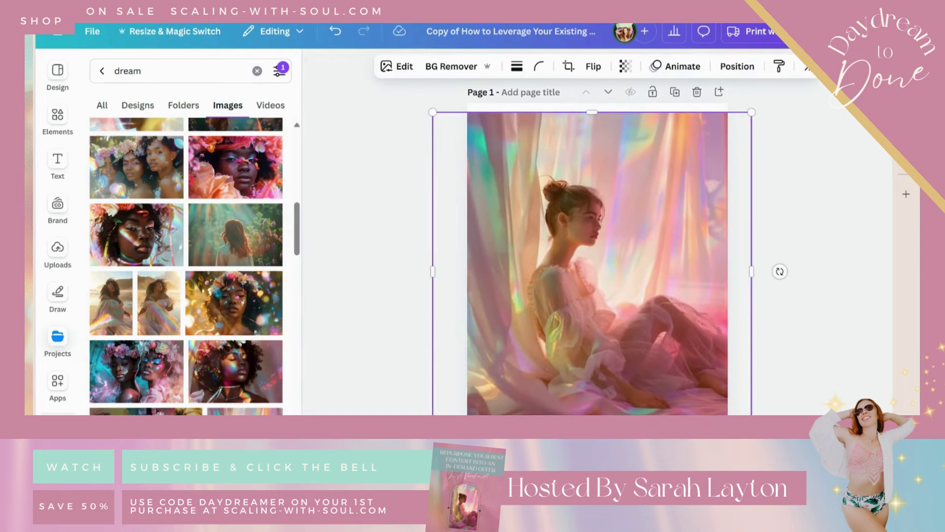
drag(432, 431, 391, 474)
Step: Move the photo aside and set the cover's page background to the mauve of the Daydream to Done palette
drag(511, 370, 512, 363)
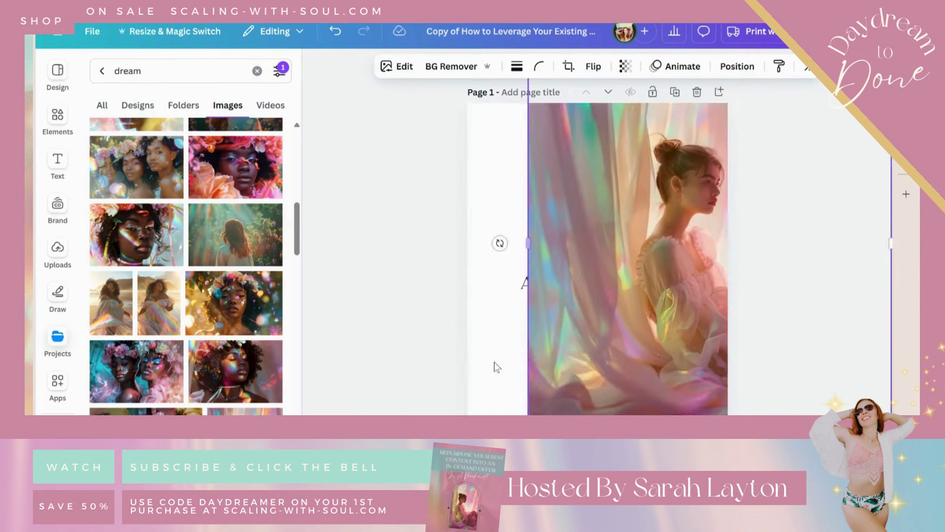
click(521, 280)
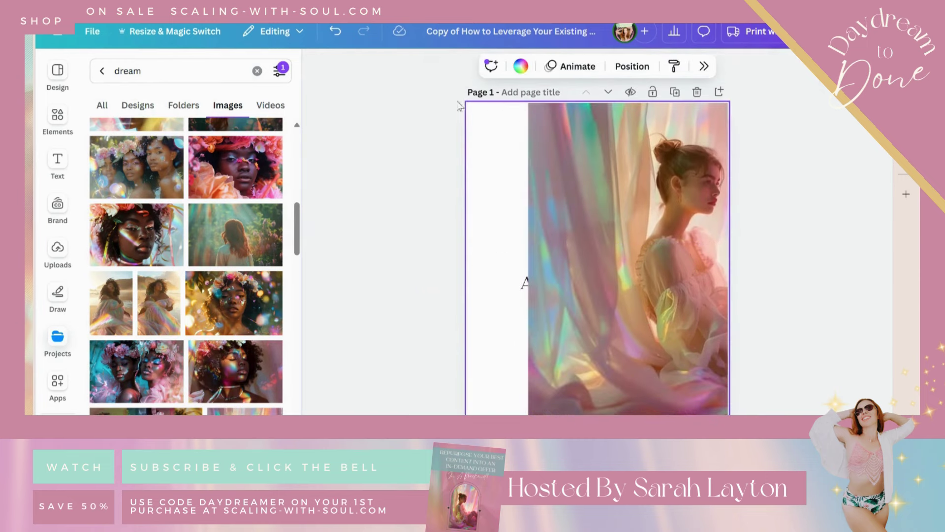
click(521, 66)
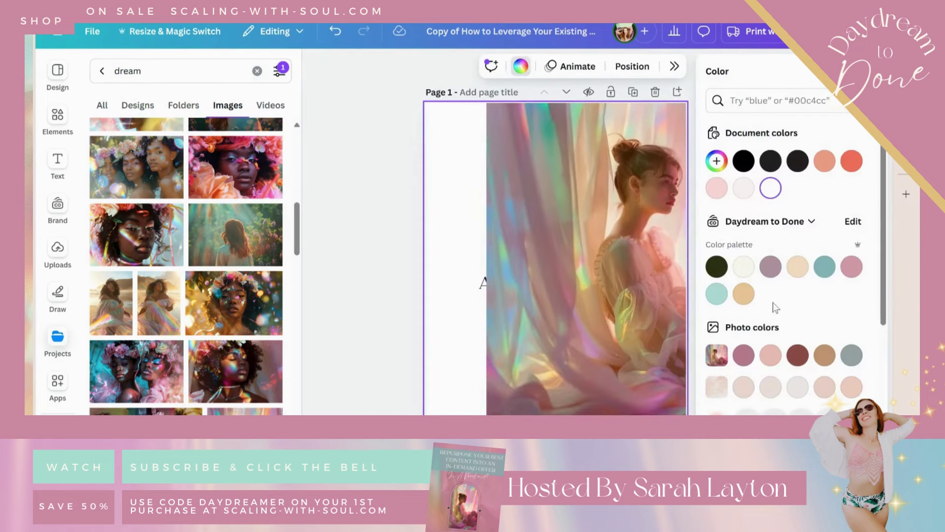
click(824, 266)
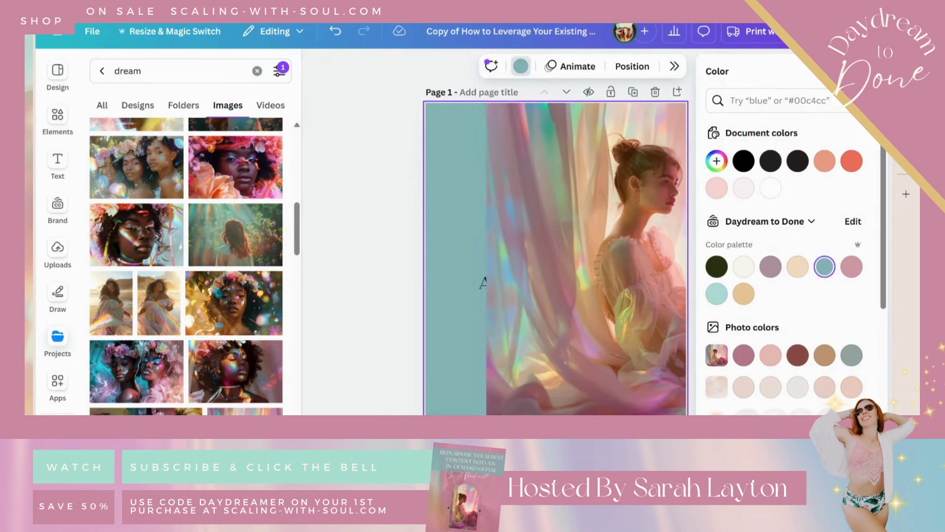
click(852, 267)
click(771, 266)
Step: Move the photo back over the whole cover and set its transparency to 17
drag(549, 365, 452, 386)
drag(575, 245, 511, 249)
click(623, 69)
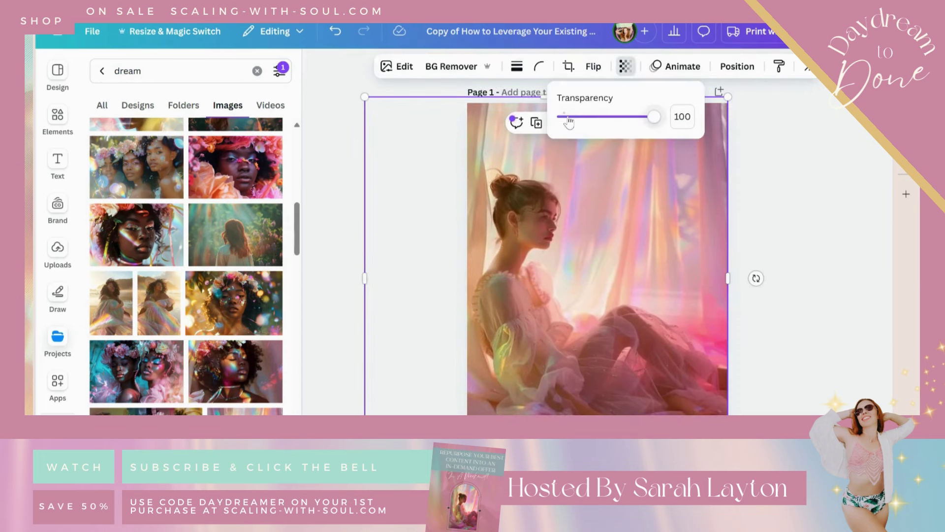
click(578, 120)
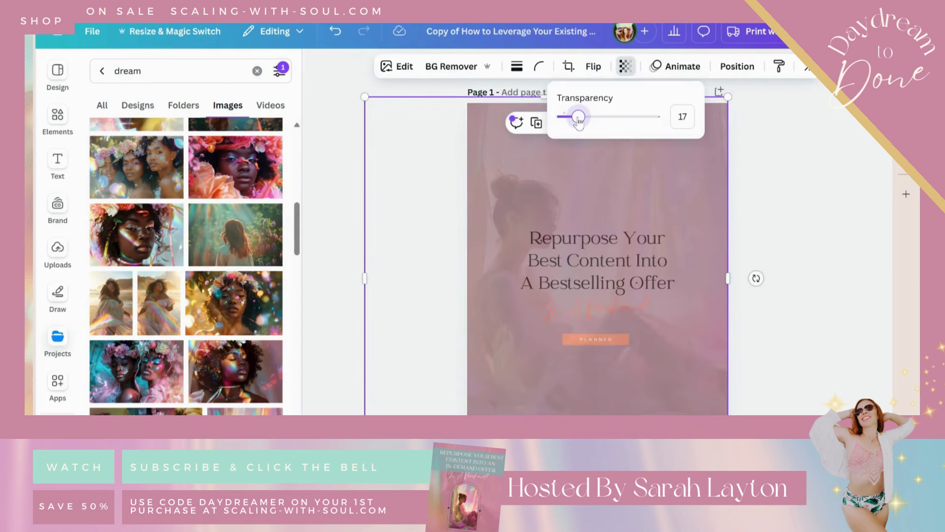
click(340, 192)
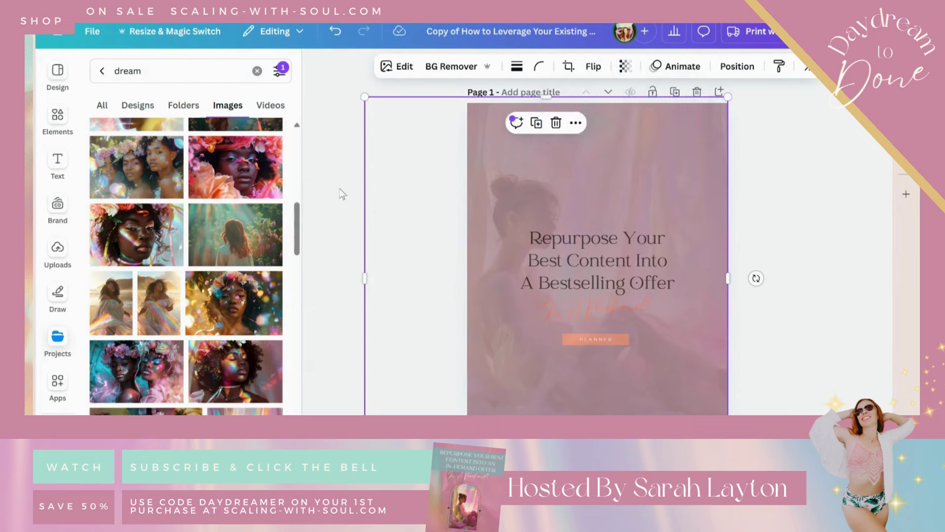
click(807, 211)
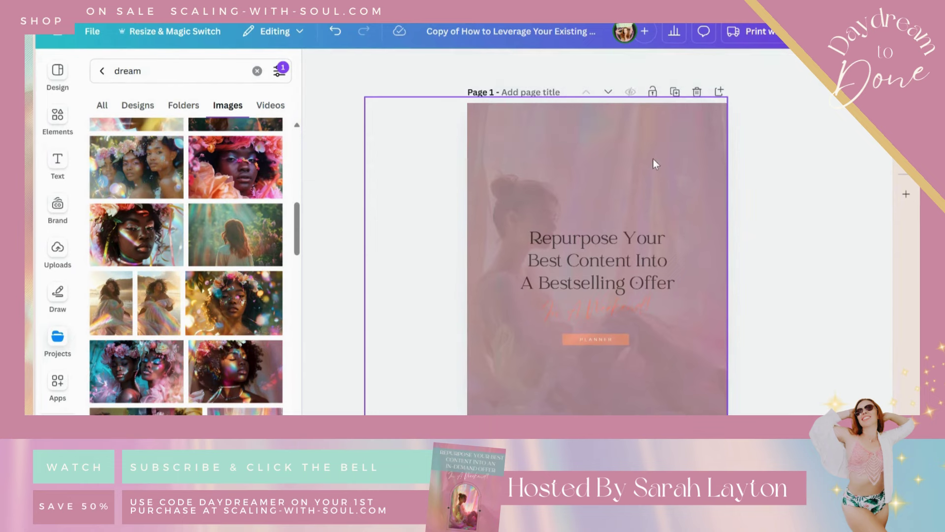
Step: Try a recently used arched picture frame over the cover text
click(58, 118)
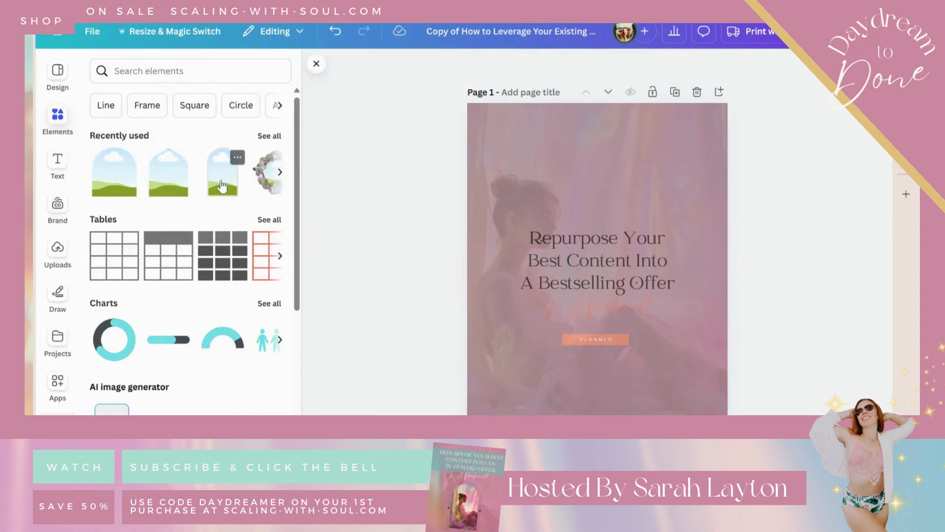
click(270, 136)
click(252, 123)
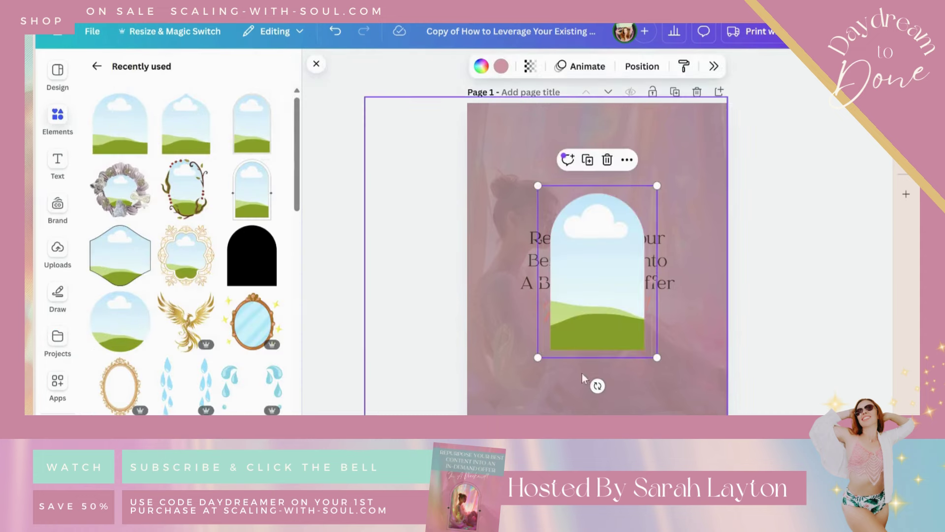
drag(538, 359, 364, 416)
Step: Add the solid arch shape and stretch it to the width of the cover title, covering all three title lines
click(261, 273)
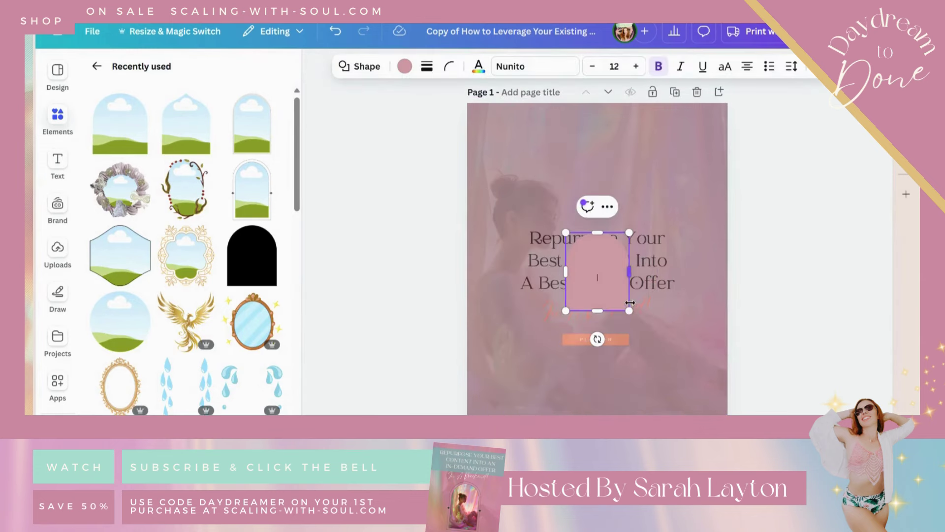
drag(645, 269, 677, 271)
drag(565, 271, 518, 271)
drag(594, 232, 597, 203)
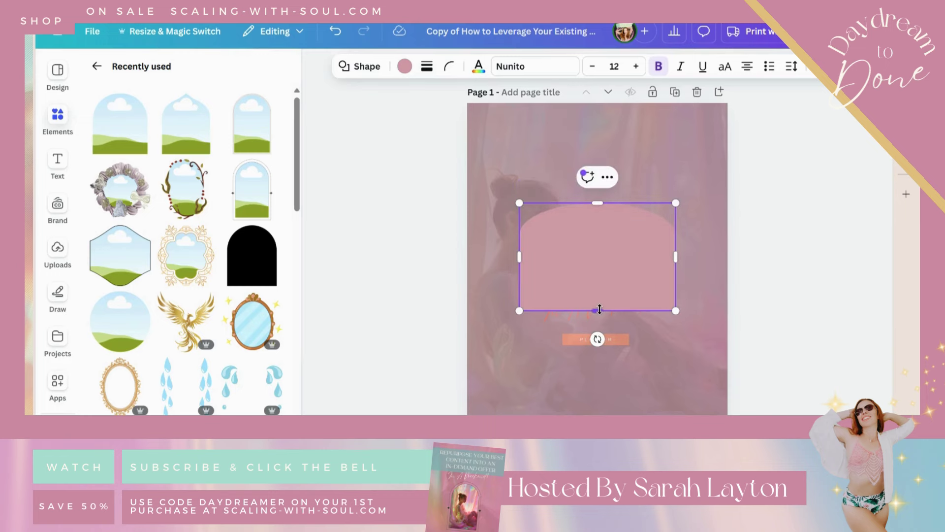
click(404, 66)
click(392, 264)
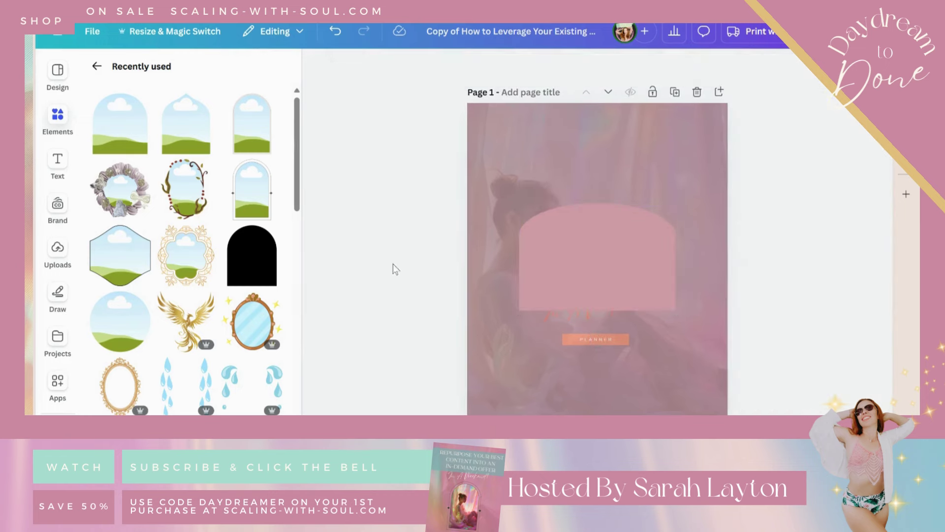
Step: Send the arch shape backward so it sits behind the title text
click(615, 253)
drag(885, 307, 885, 327)
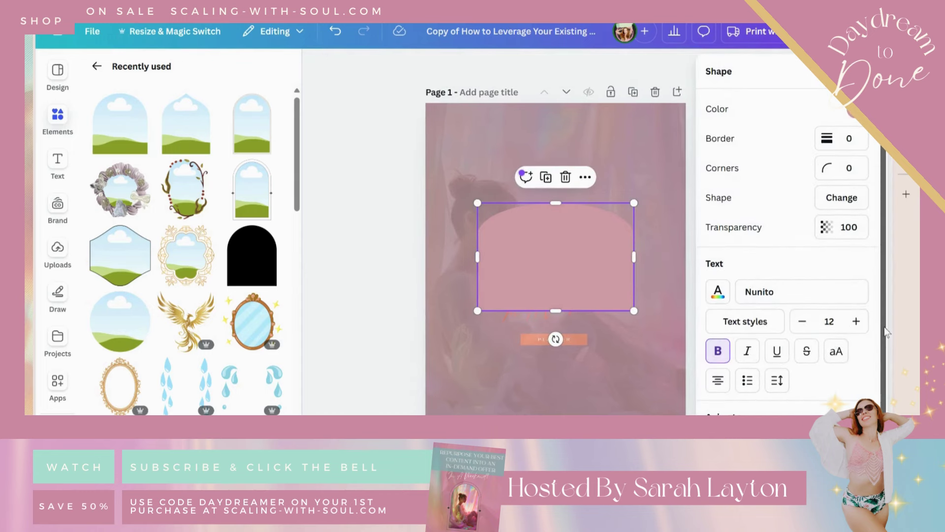
click(836, 143)
click(835, 142)
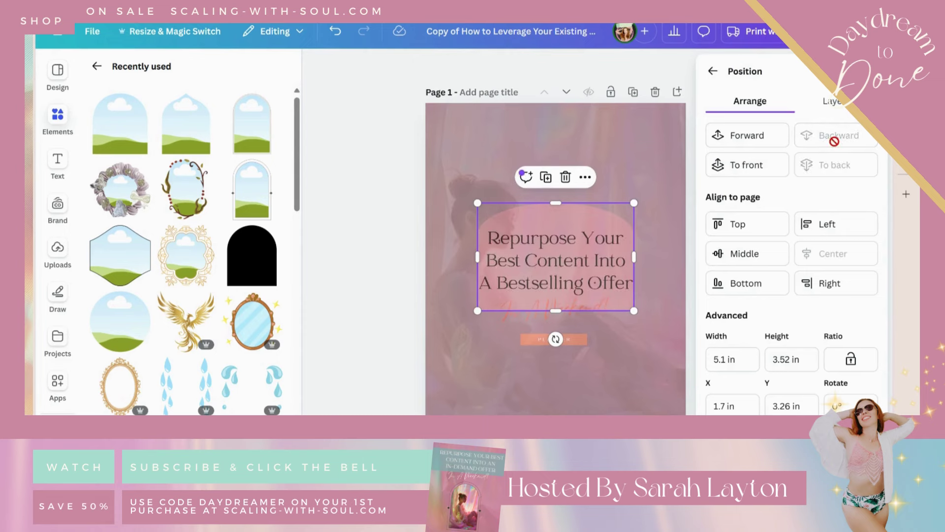
click(371, 238)
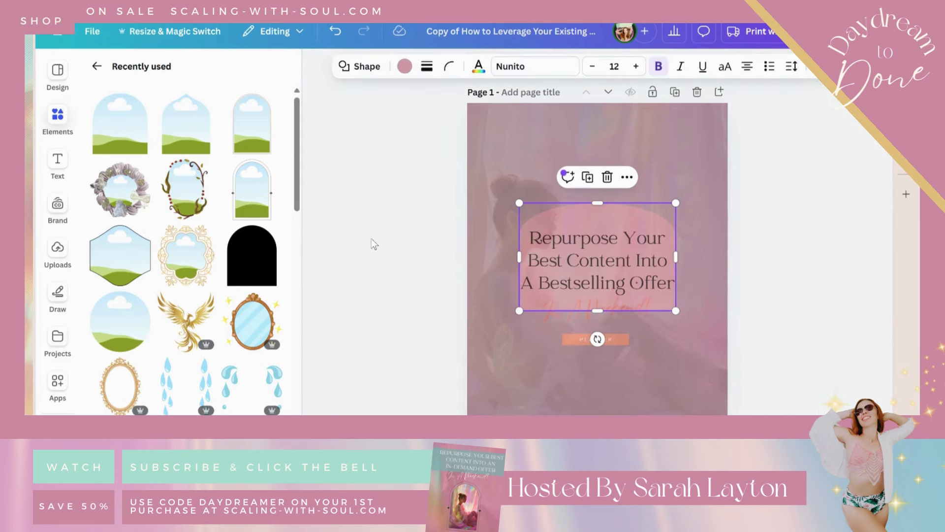
Step: Apply the brand colour palette to the cover and shuffle it to a cream background with a dark olive arch and banner
click(58, 207)
click(178, 308)
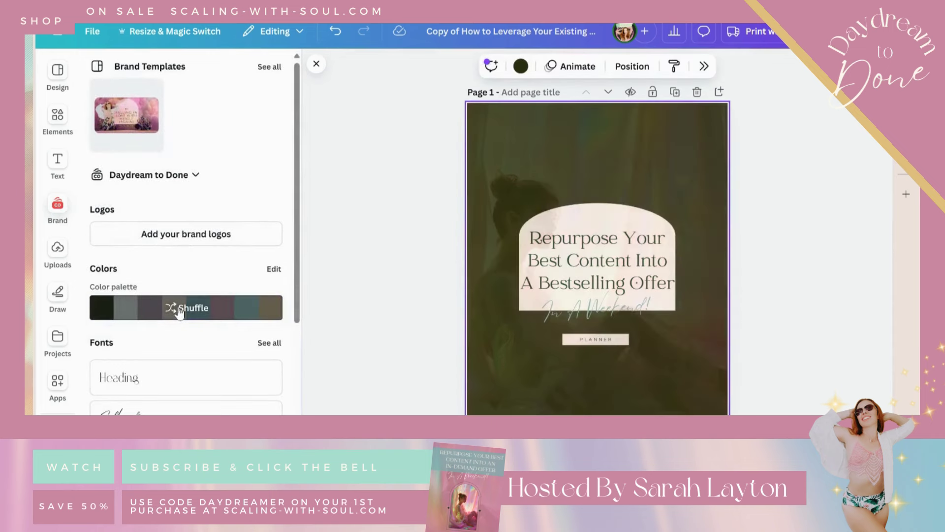
click(178, 308)
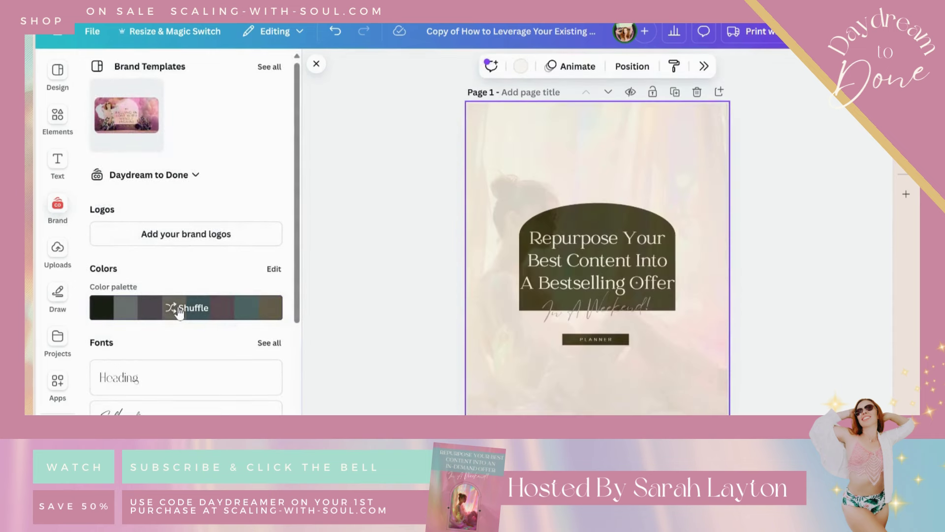
Step: Send the faded photo to the back, behind the arch and the cover text
click(622, 220)
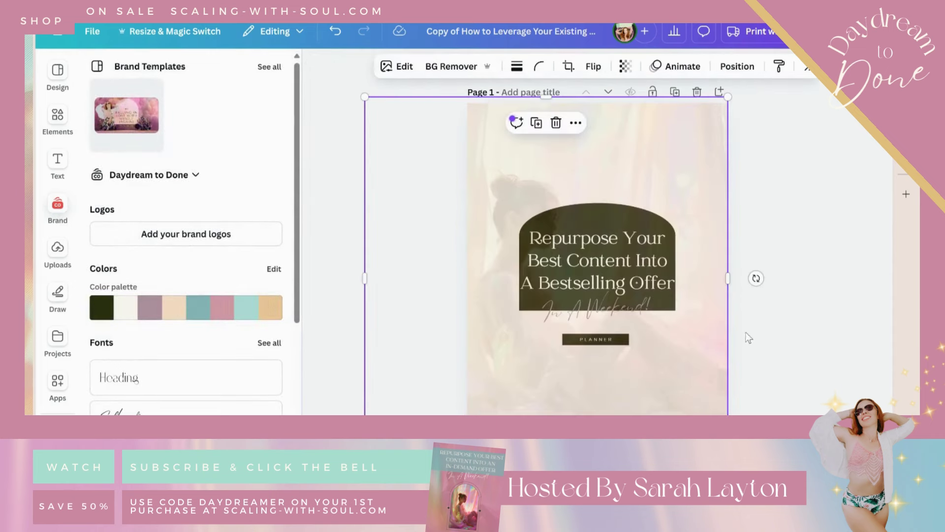
mouse_move(728, 278)
mouse_down()
mouse_move(690, 274)
mouse_move(756, 274)
mouse_move(728, 275)
mouse_up()
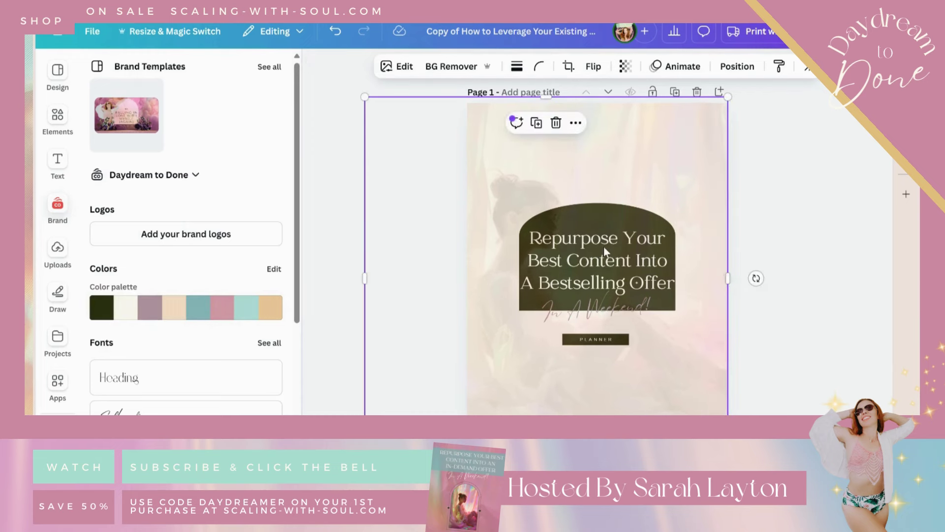
click(736, 69)
click(840, 134)
click(841, 134)
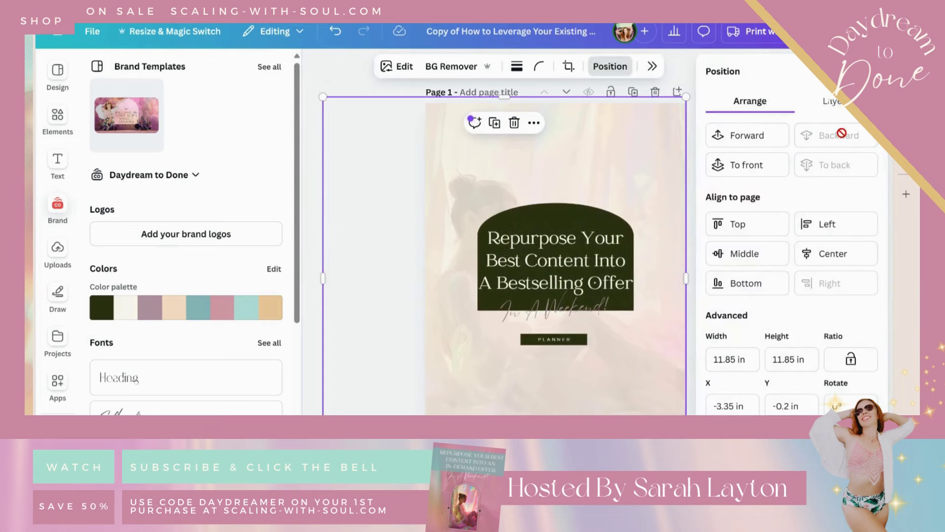
click(758, 136)
click(848, 133)
click(316, 64)
Step: Extend the dark arch downward so it also backs the "In A Weekend!" text
click(616, 214)
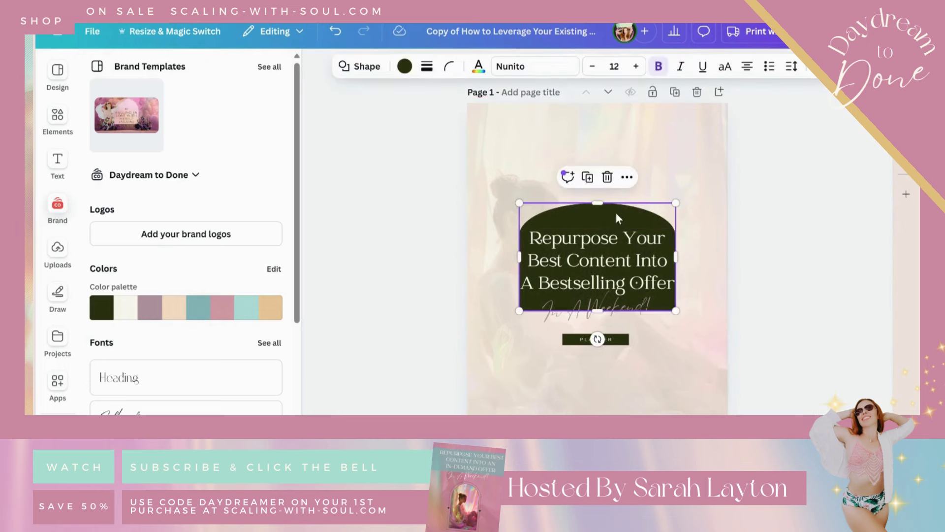
drag(597, 309, 600, 328)
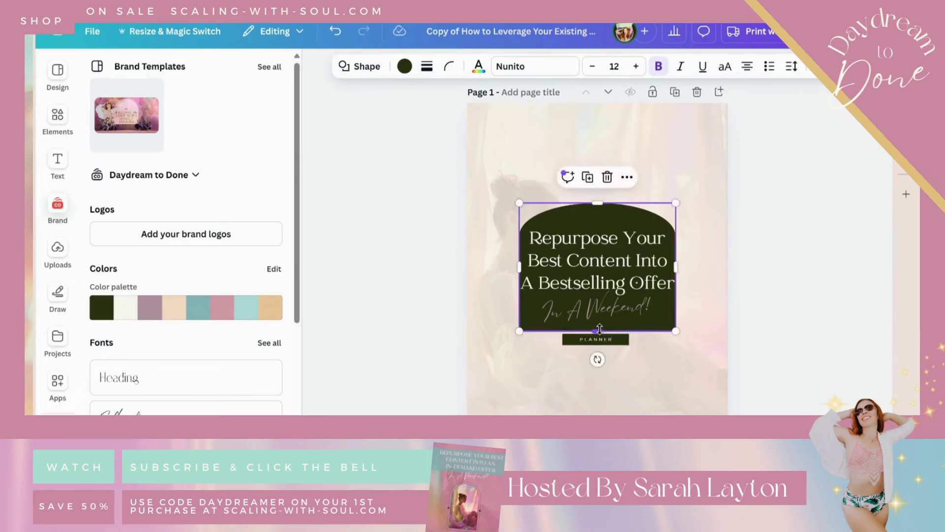
click(444, 348)
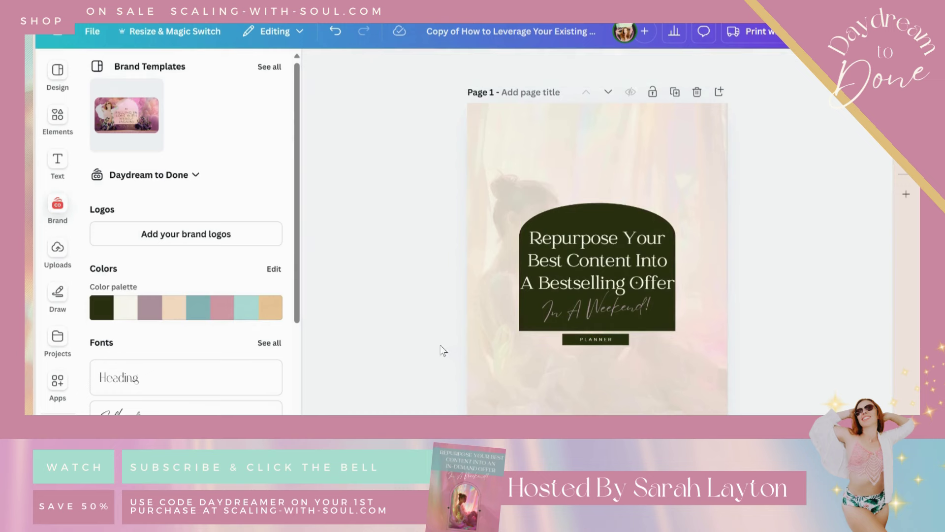
Step: Move the title group up to the upper part of the cover and delete the dark arch shape
click(616, 215)
drag(616, 215, 615, 177)
drag(636, 298, 637, 408)
key(Delete)
Step: Add the outlined arch frame from recently used elements below the PLANNER banner and fill it with the seated woman photo from the "dream" images
click(58, 118)
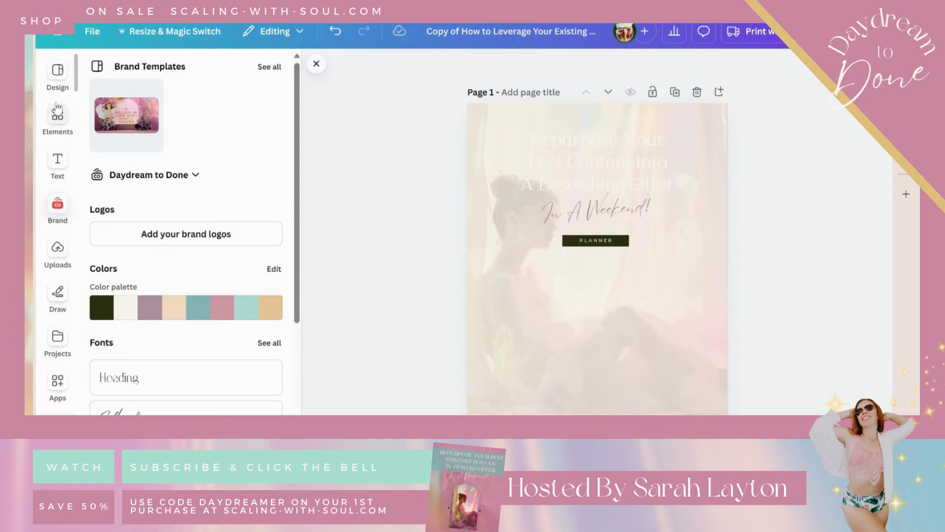
click(257, 200)
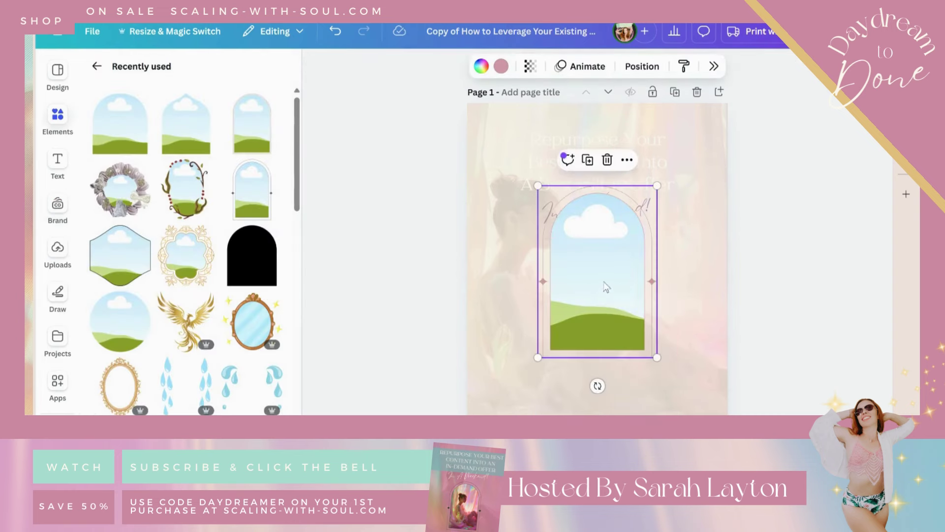
drag(606, 282, 608, 358)
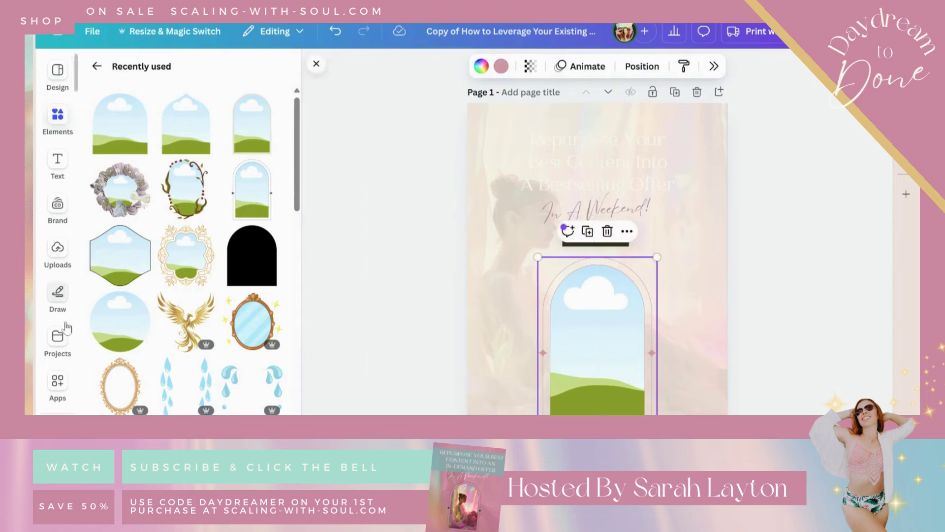
click(57, 340)
drag(248, 405, 583, 344)
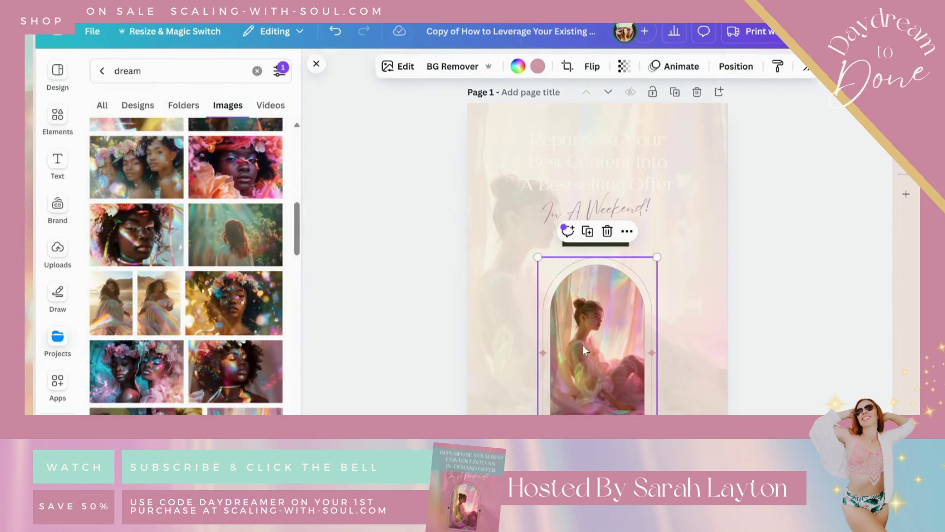
click(398, 296)
Step: Recolour the cover's main title text with the dark olive from the brand palette
click(625, 132)
click(452, 66)
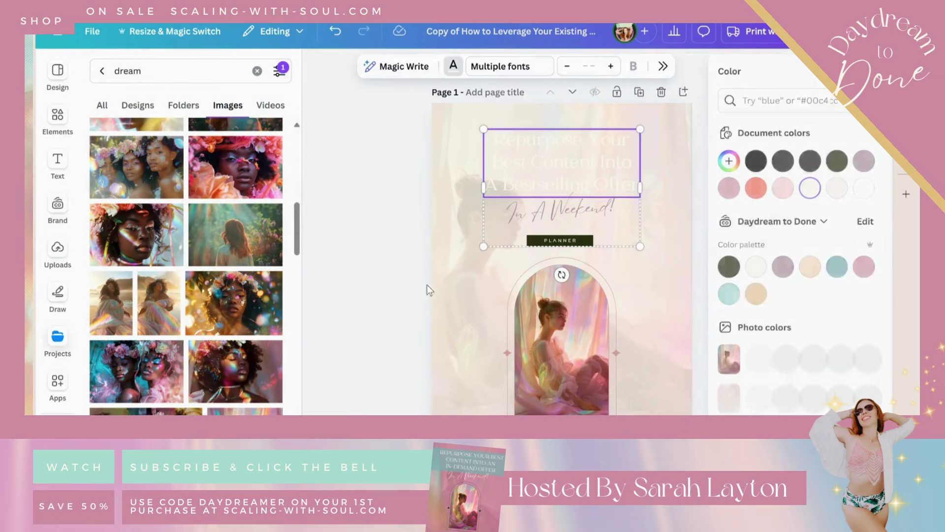
click(771, 266)
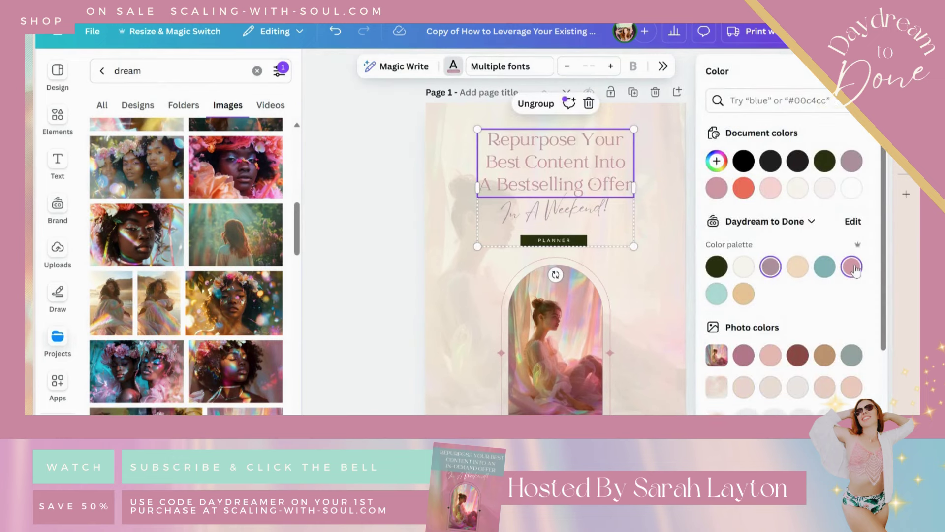
click(715, 267)
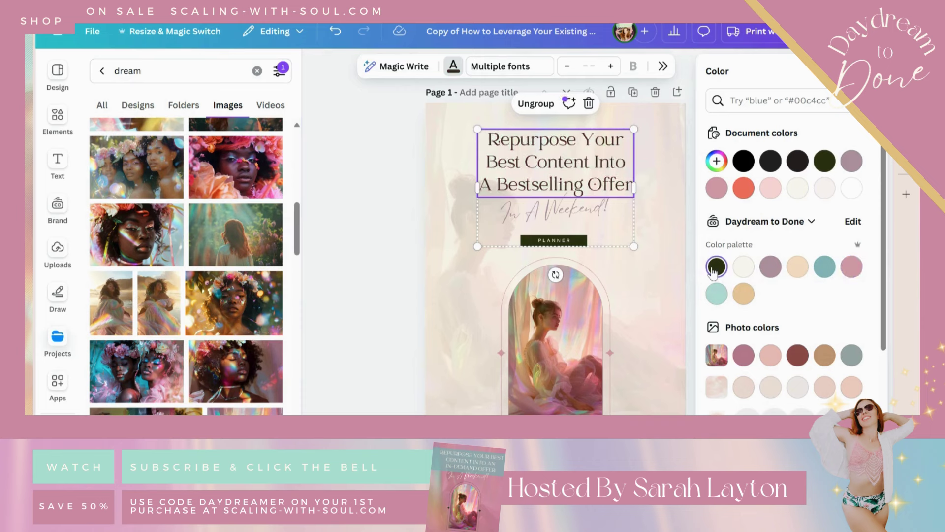
Step: Try several brand and photo colours on the "In A Weekend!" script text and settle on a dusty pink
click(553, 219)
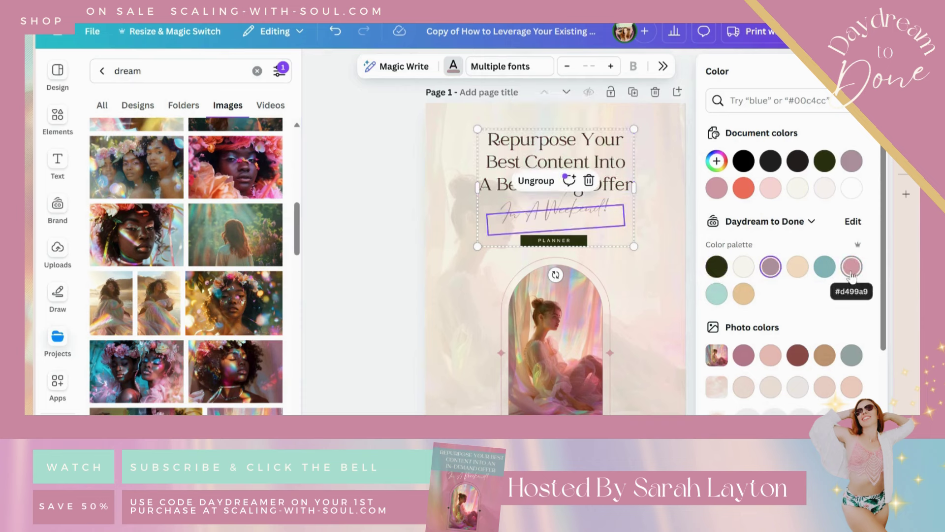
click(851, 266)
click(827, 271)
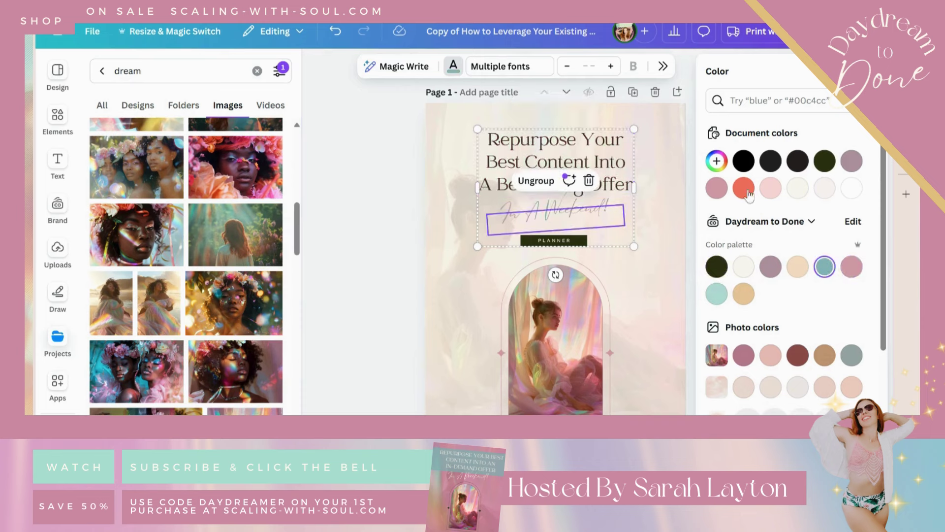
click(717, 188)
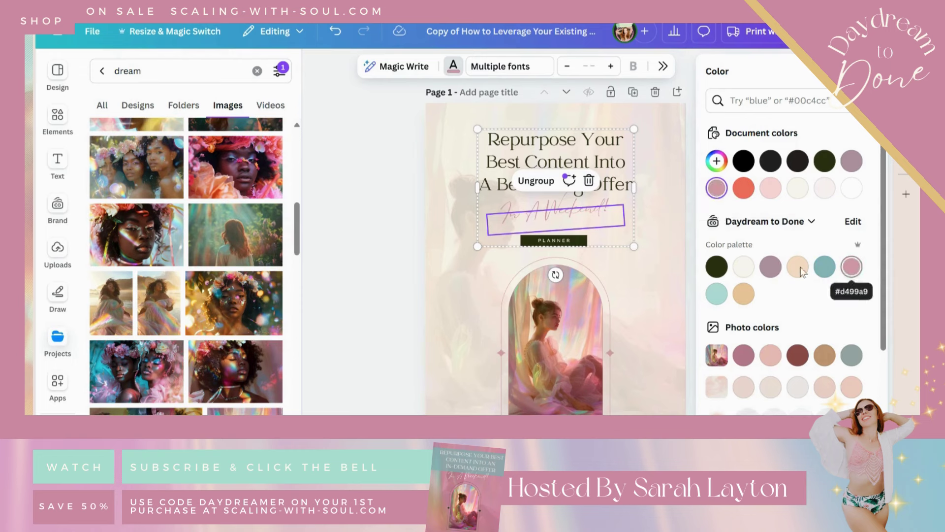
click(824, 269)
click(713, 267)
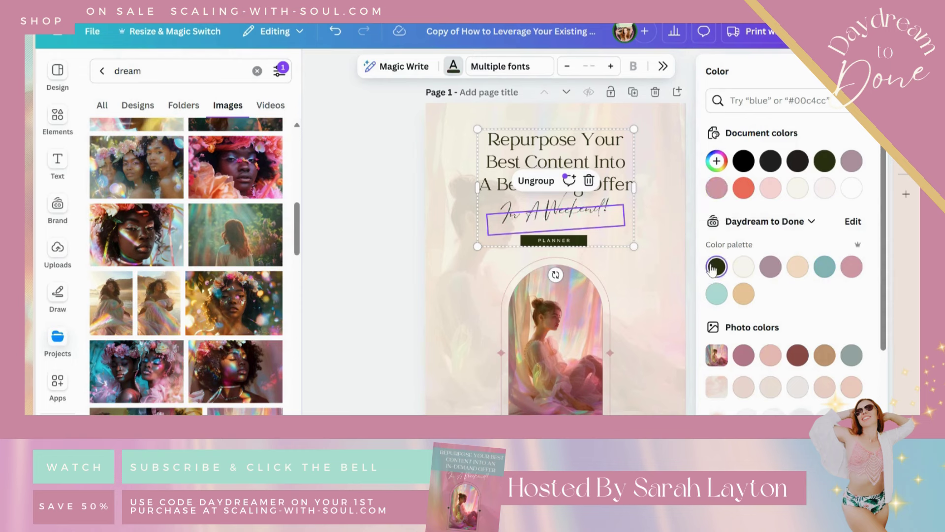
click(836, 271)
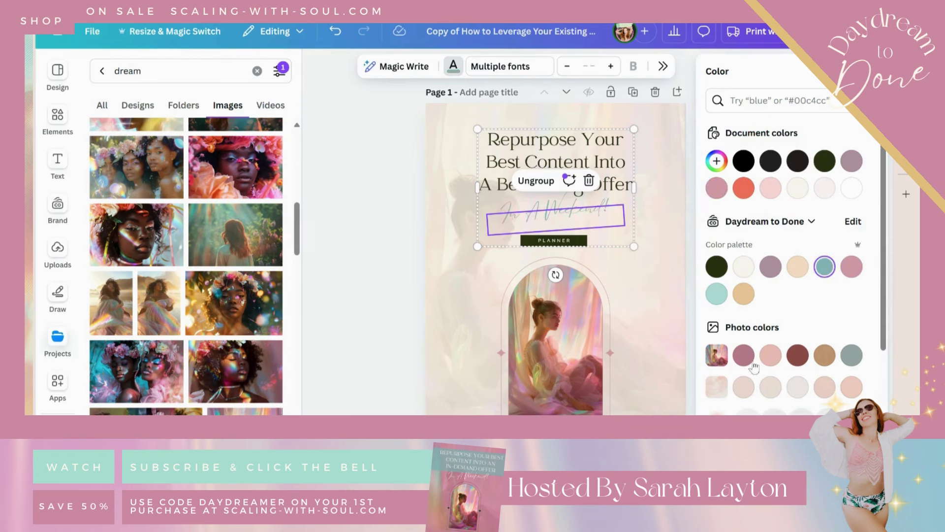
click(367, 330)
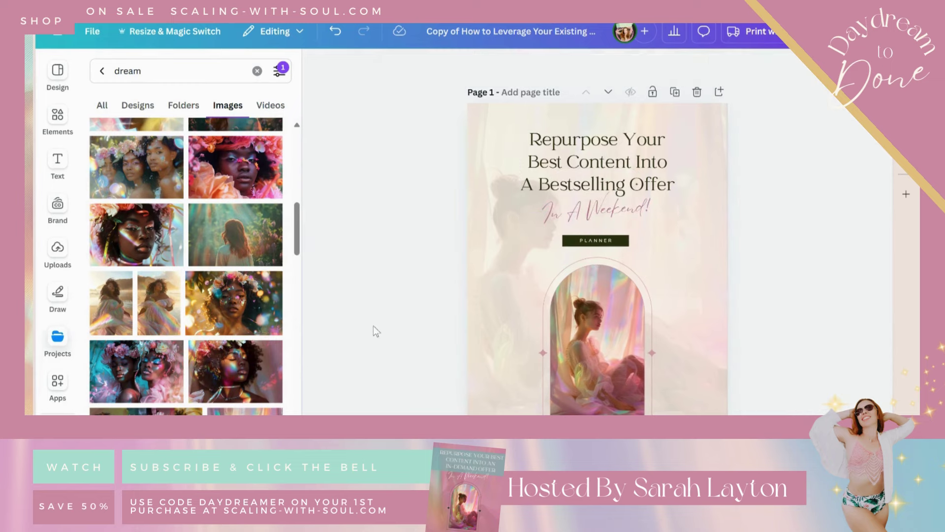
Step: Set the cover title in all capitals and widen its text box so it runs over three lines
click(597, 162)
click(697, 68)
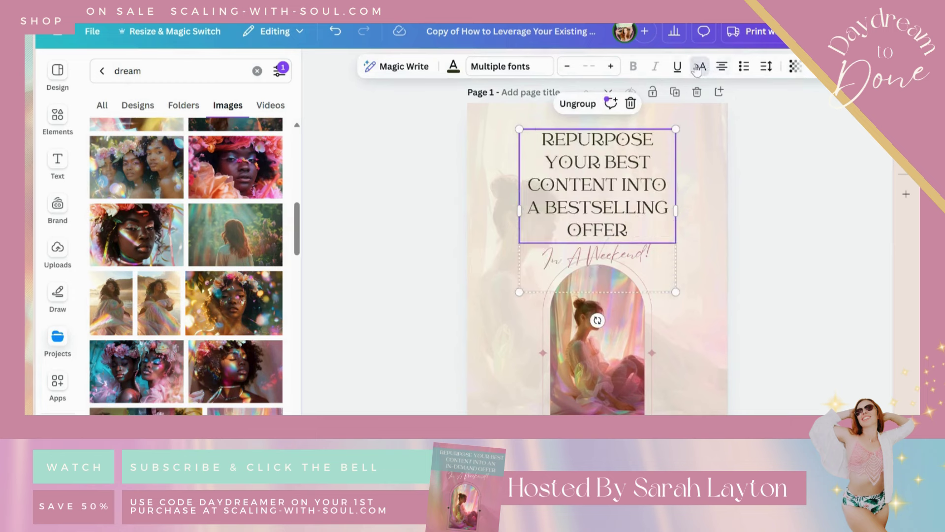
drag(675, 210, 745, 187)
drag(687, 189, 652, 180)
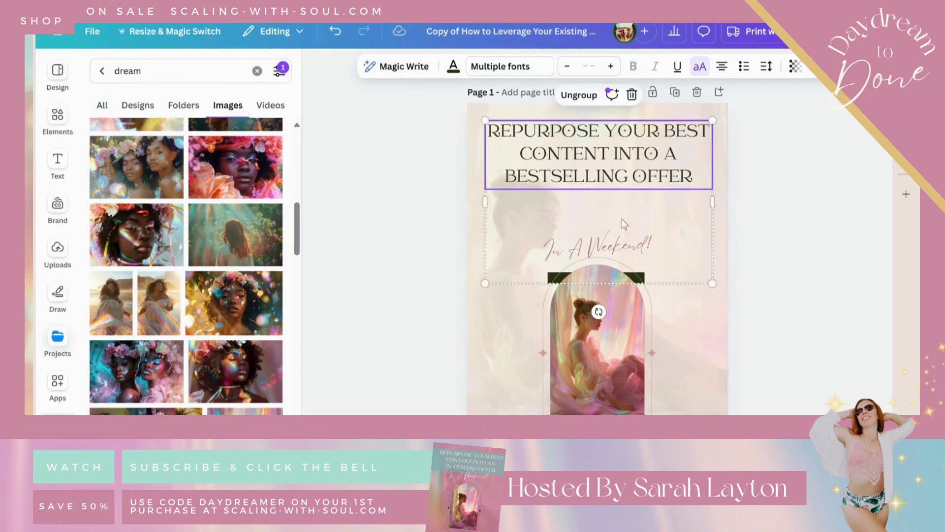
Step: Ungroup the title, "In A Weekend!" text and PLANNER banner, and nudge them slightly down
double_click(697, 179)
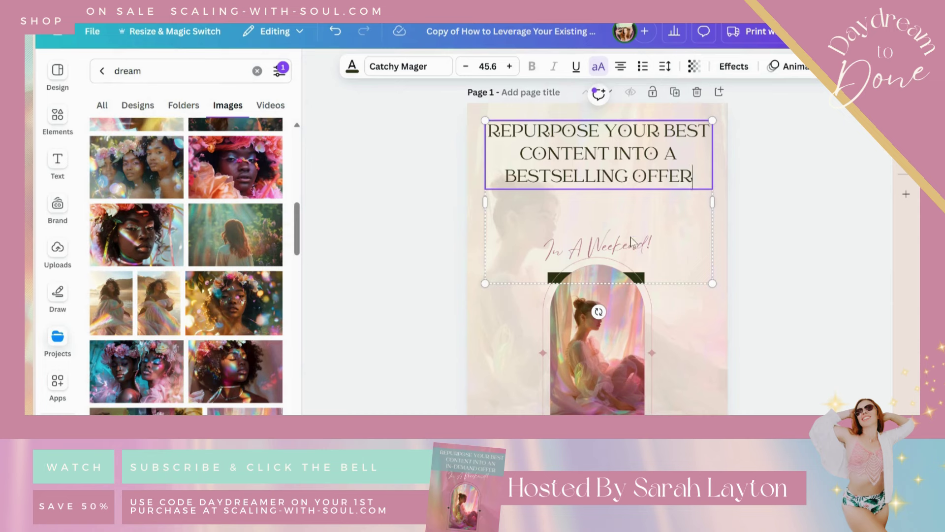
click(768, 224)
click(578, 185)
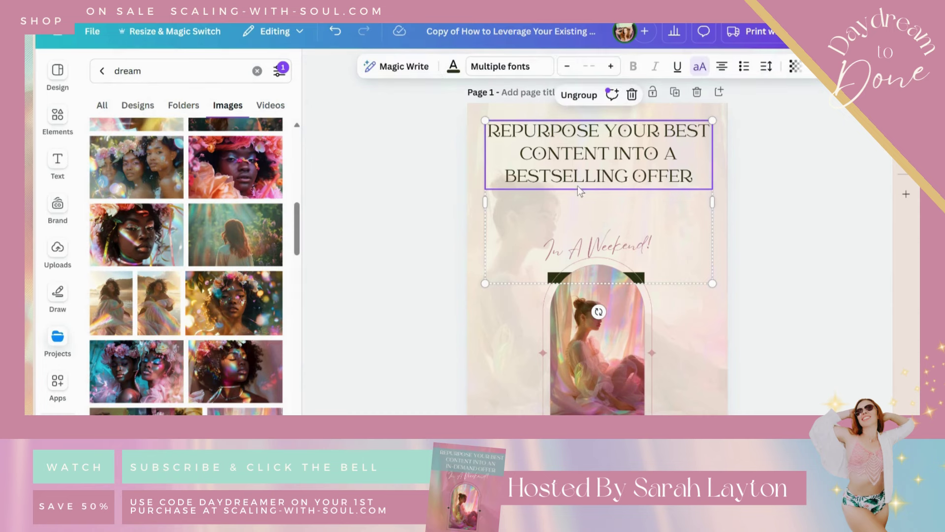
click(571, 94)
mouse_move(604, 254)
mouse_down()
mouse_move(606, 233)
mouse_move(609, 260)
mouse_up()
click(802, 232)
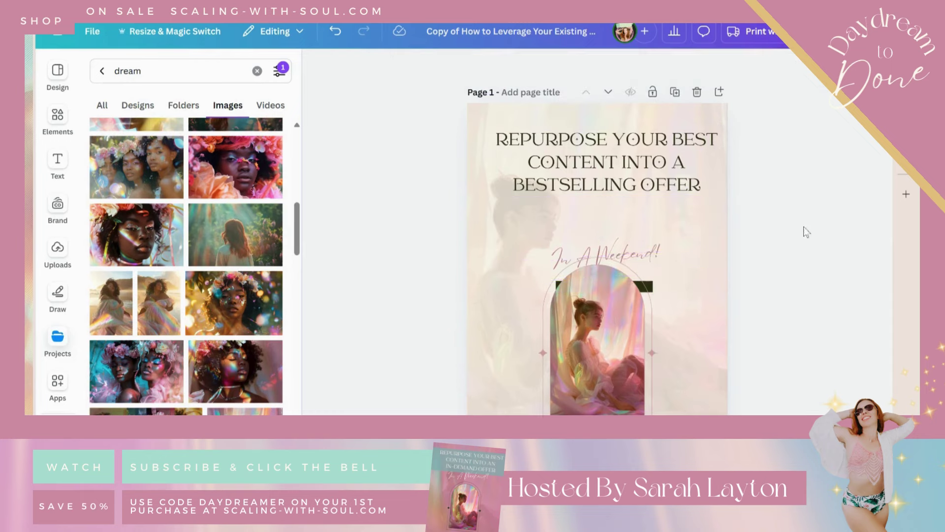
Step: Set the arched photo frame aside at the cover's lower left and move "In A Weekend!" up directly beneath the title
click(665, 261)
drag(627, 351, 498, 381)
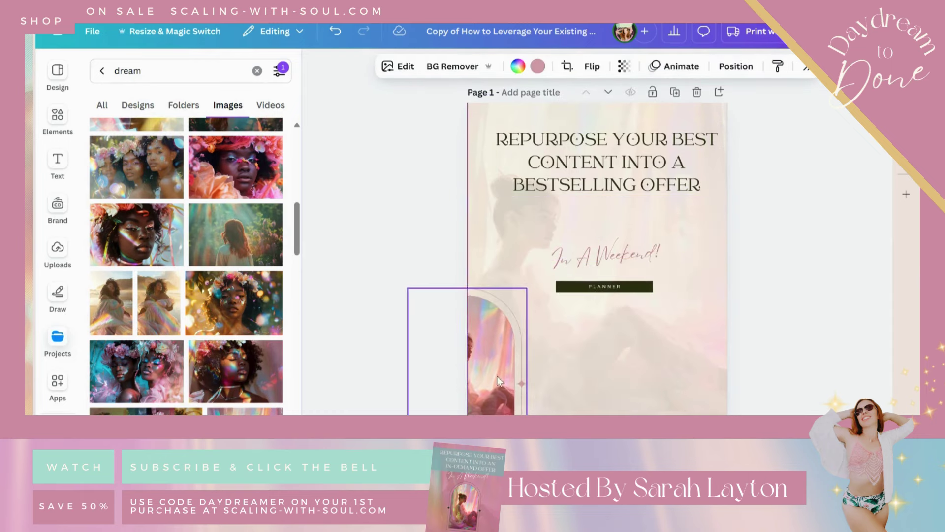
drag(773, 230, 612, 290)
click(771, 259)
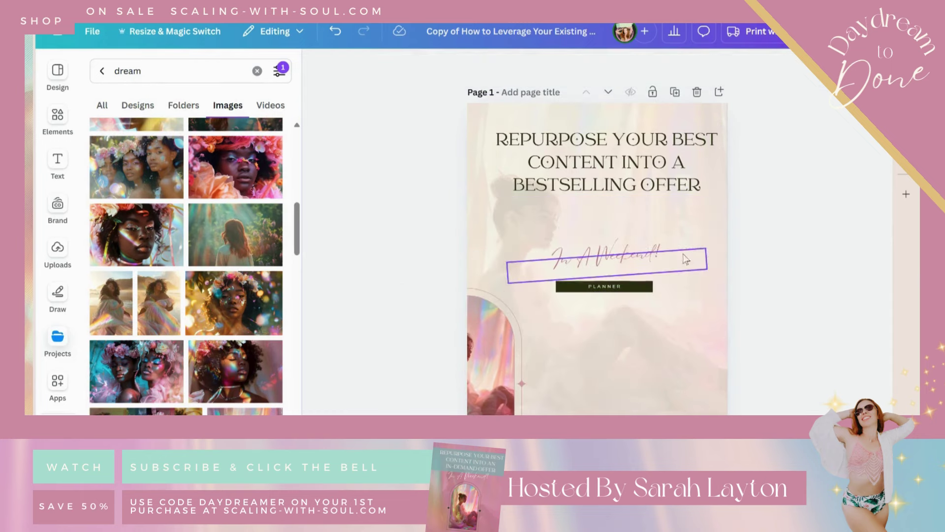
drag(637, 259, 629, 209)
Step: Try to move the PLANNER banner to the lower part of the cover
click(606, 288)
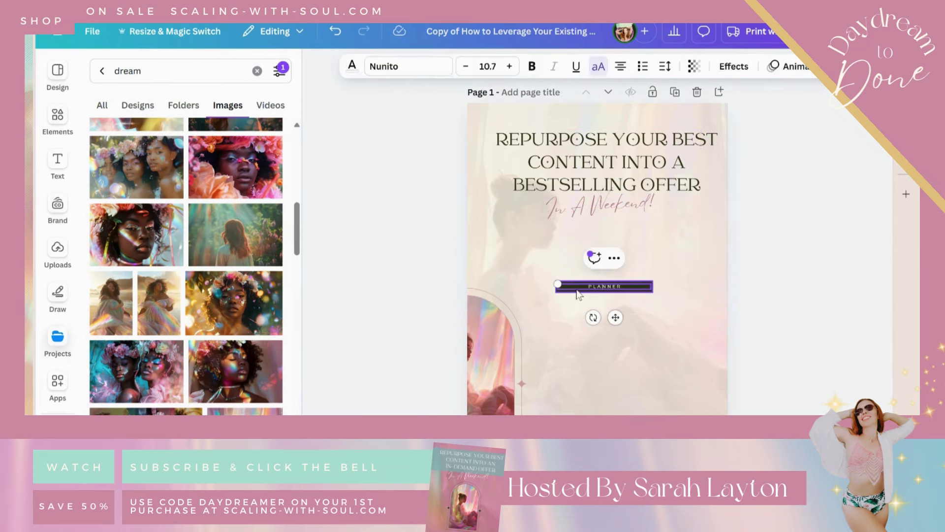
click(586, 288)
drag(615, 318, 615, 443)
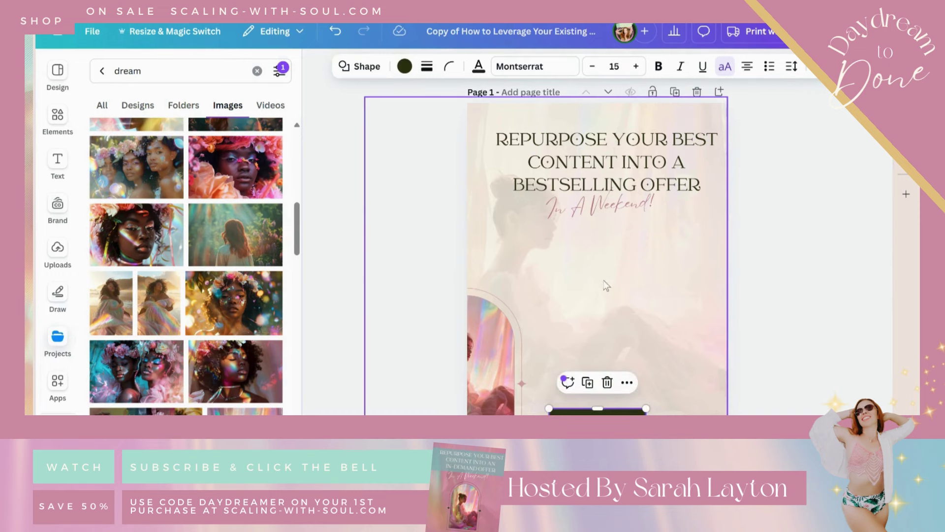
click(746, 284)
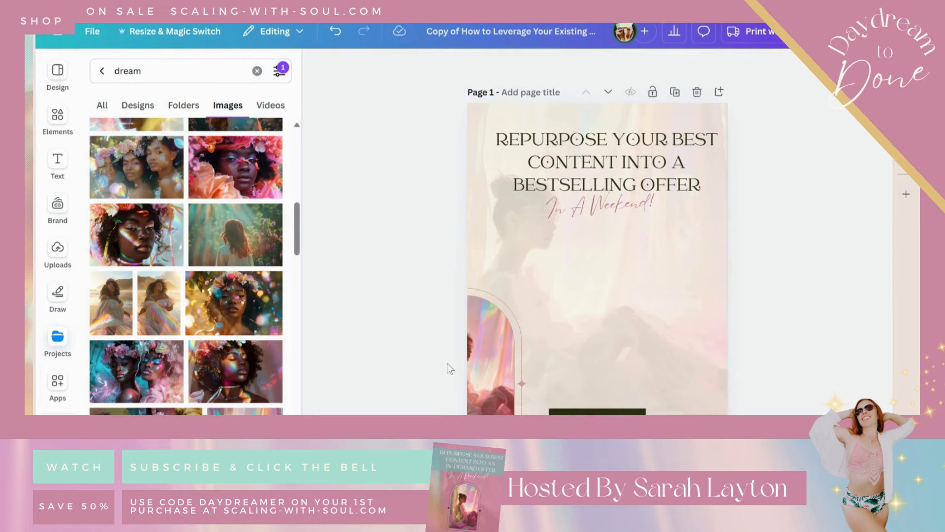
key(ctrl+z)
Step: Group the PLANNER text with its dark banner and move the group to the lower part of the cover
drag(761, 270, 555, 309)
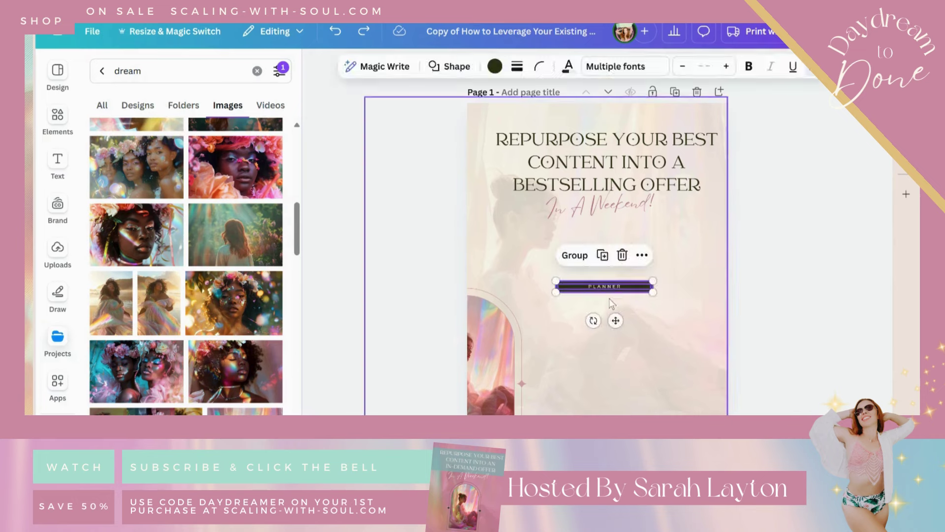
click(572, 255)
drag(616, 321, 615, 451)
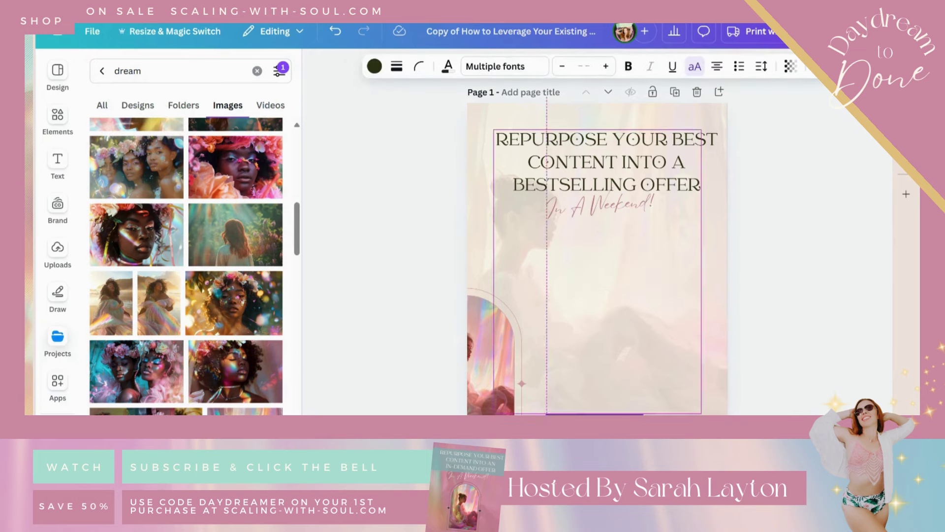
Step: Centre the arched photo frame on the cover between "In A Weekend!" and the PLANNER banner
drag(508, 411, 618, 331)
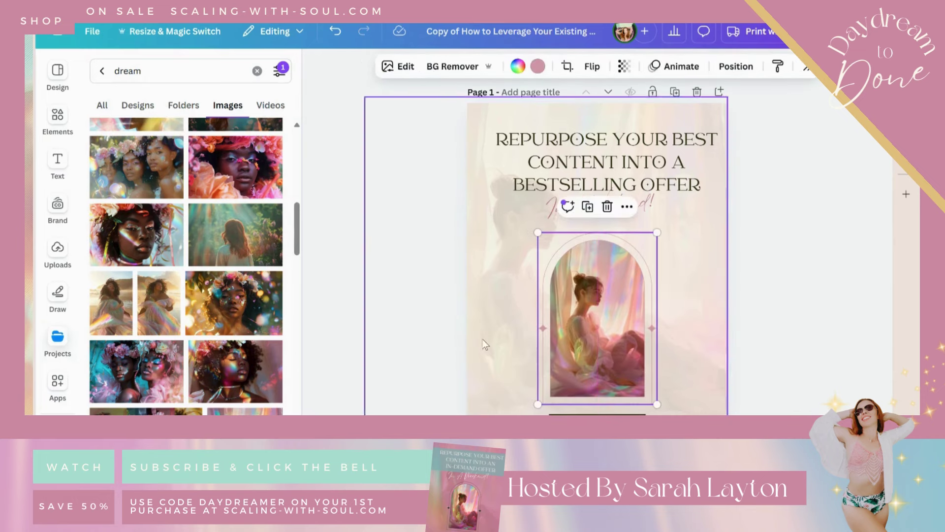
click(442, 313)
click(604, 158)
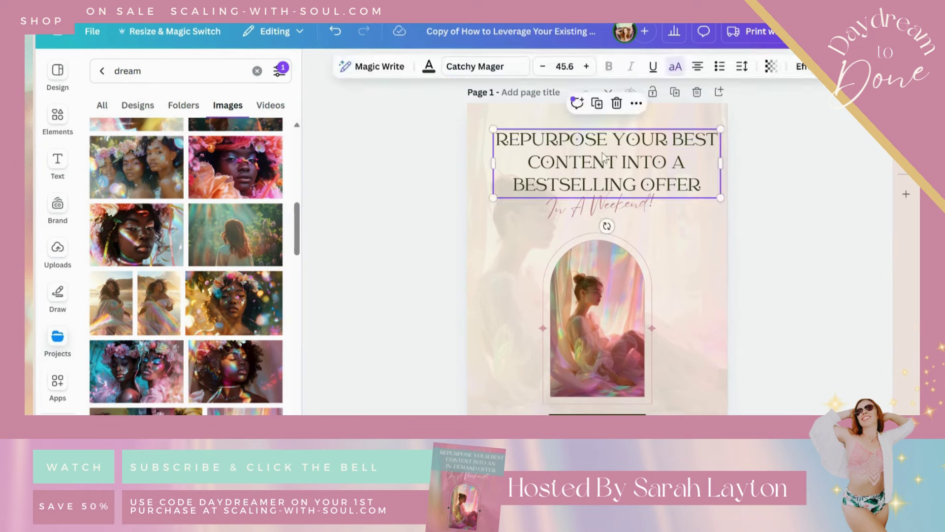
Step: Add the holographic tape strip from recently used elements and enlarge it behind the three-line title
click(57, 123)
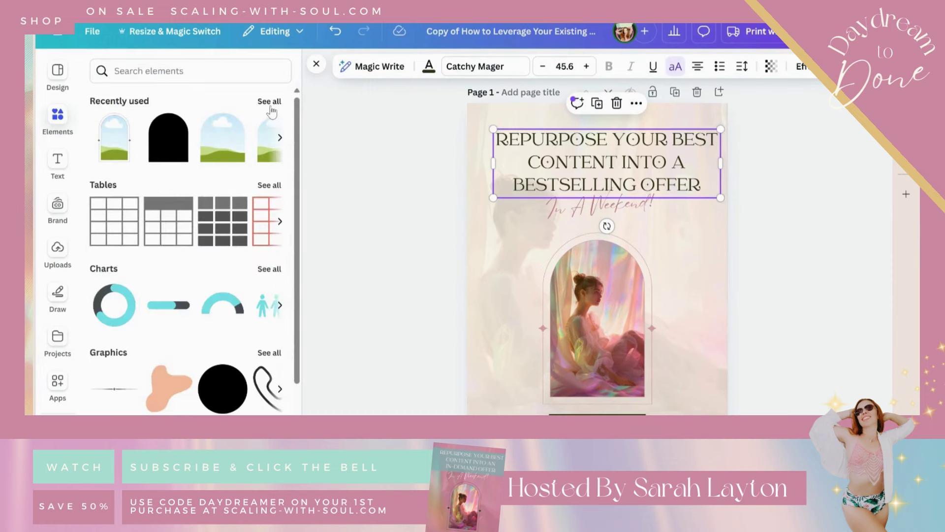
click(269, 100)
scroll(278, 219, down, 6)
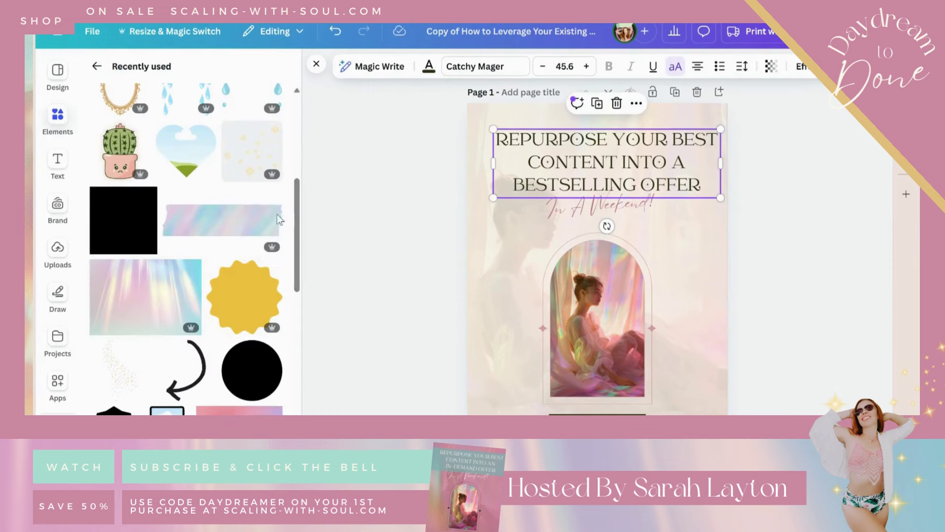
click(223, 222)
drag(571, 281, 567, 165)
drag(699, 185, 744, 215)
drag(737, 177, 717, 177)
click(785, 162)
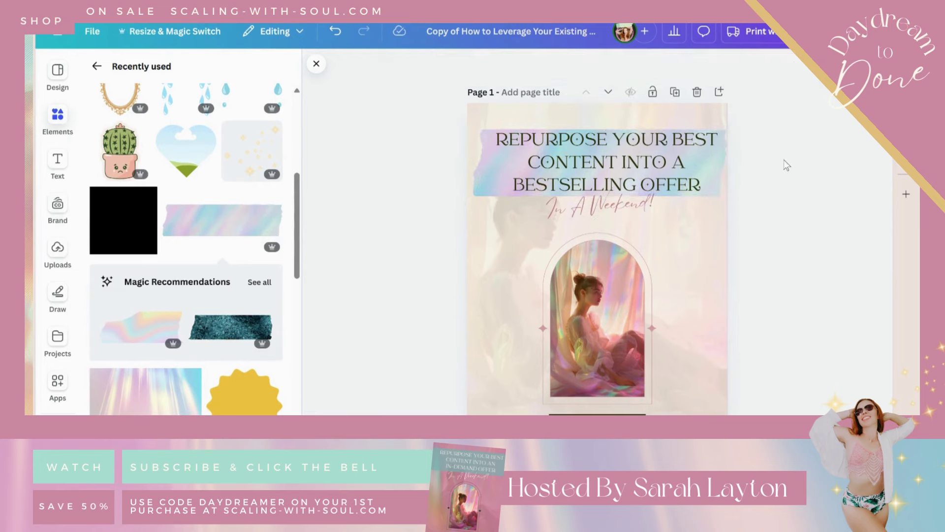
Step: Enlarge the holographic tape strip to span the full width of the cover, and delete it
click(719, 158)
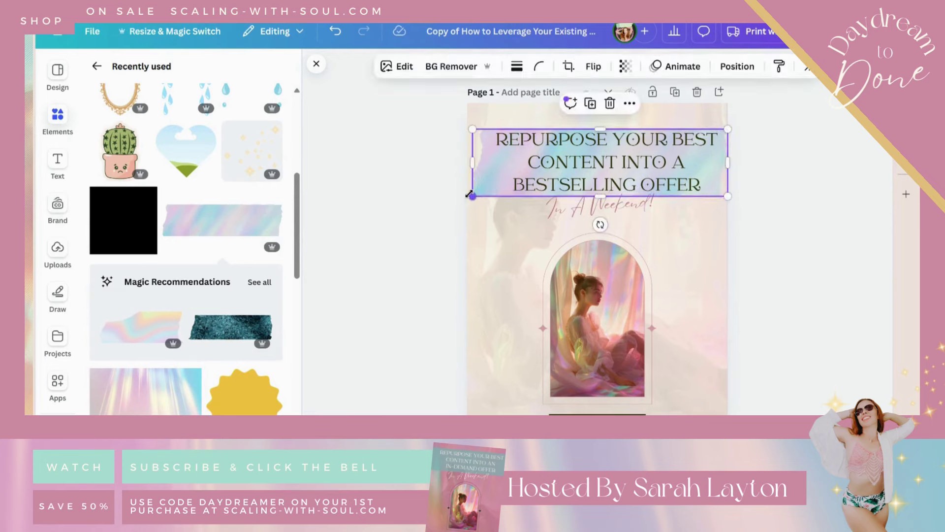
drag(471, 195, 475, 174)
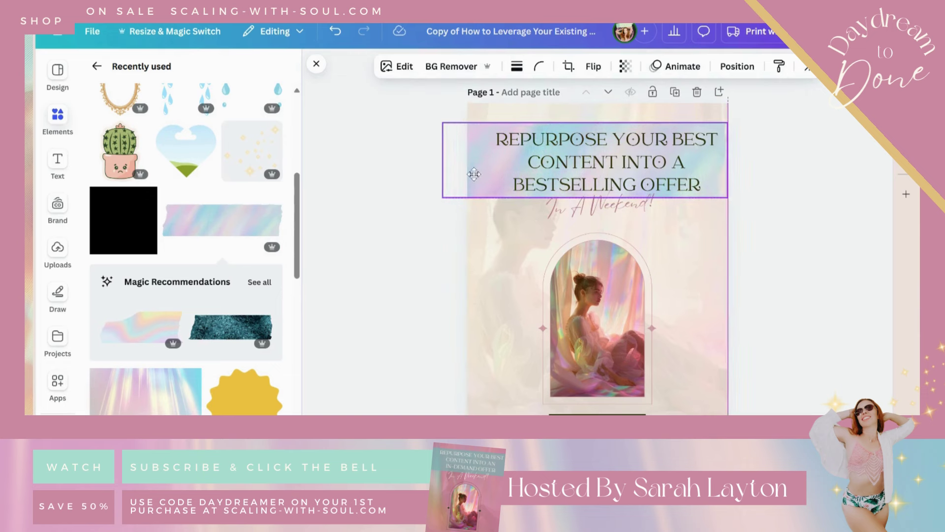
click(421, 235)
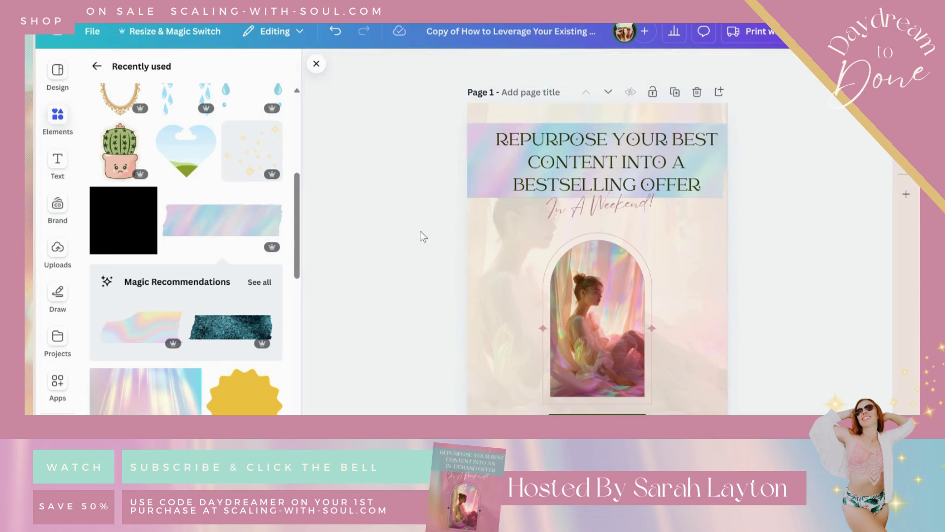
click(469, 194)
key(Delete)
Step: Try the recommended pastel torn-paper strip and the dark teal glitter tape on the cover, and remove them
scroll(294, 208, down, 1)
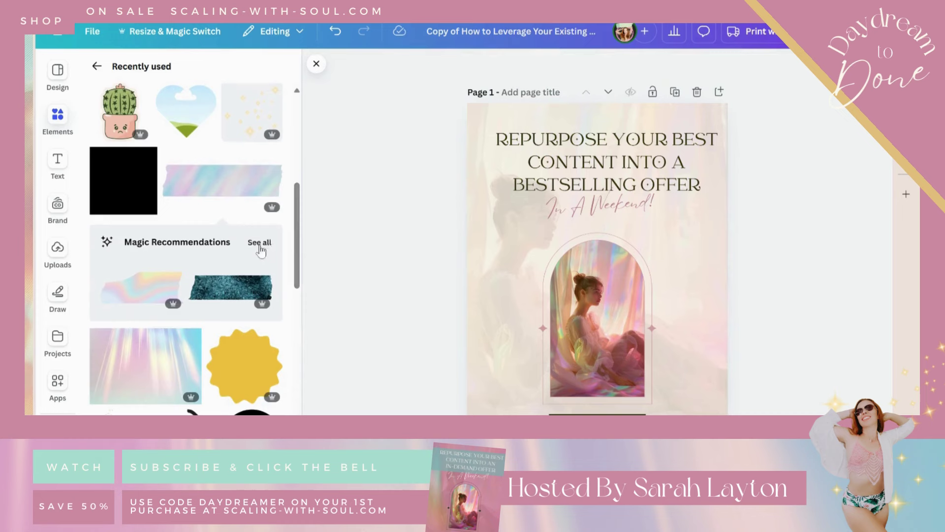
click(258, 243)
click(137, 153)
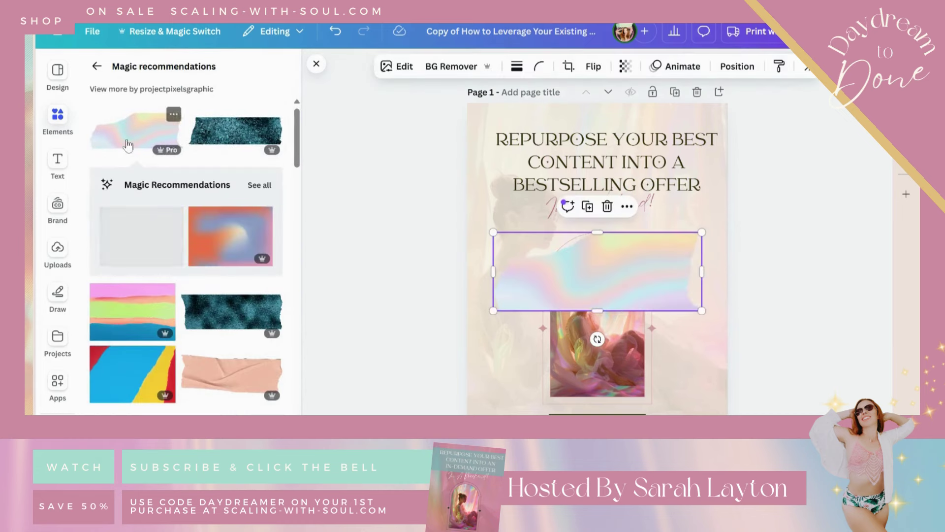
key(Delete)
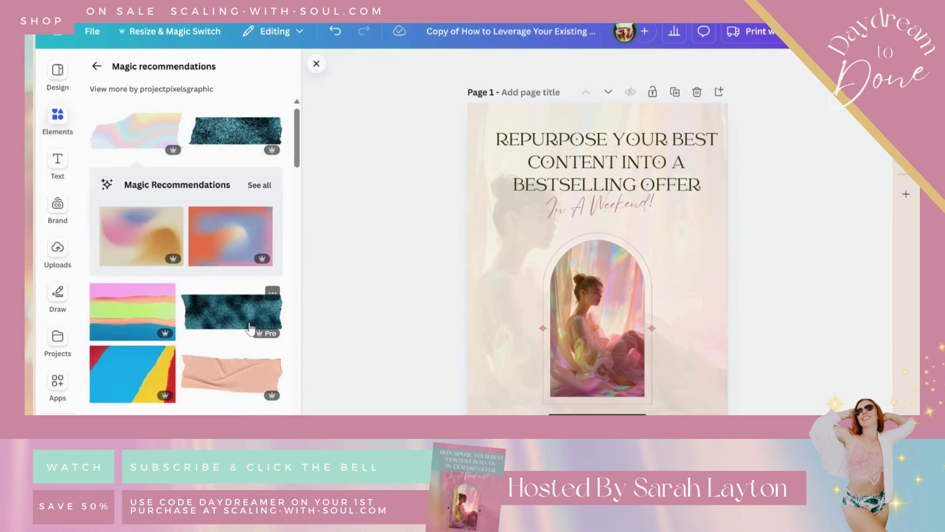
click(250, 328)
key(Delete)
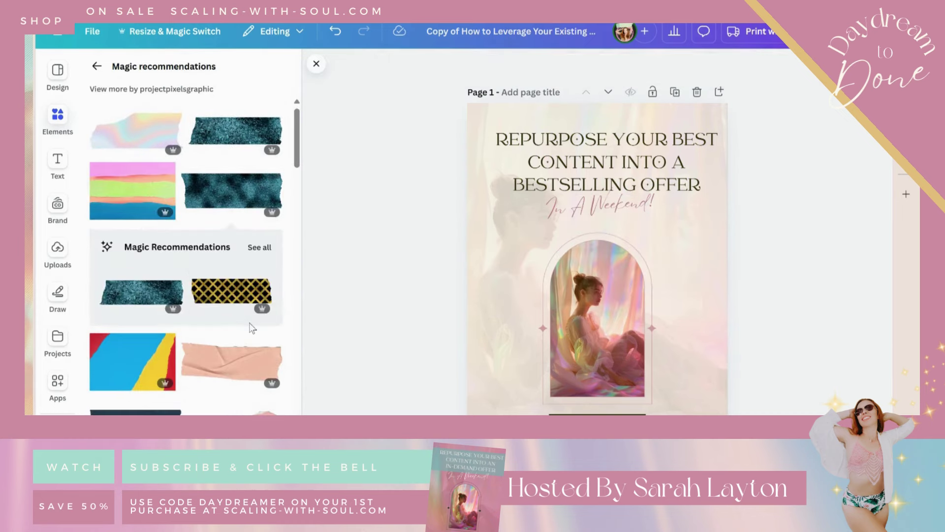
click(96, 66)
scroll(298, 314, down, 6)
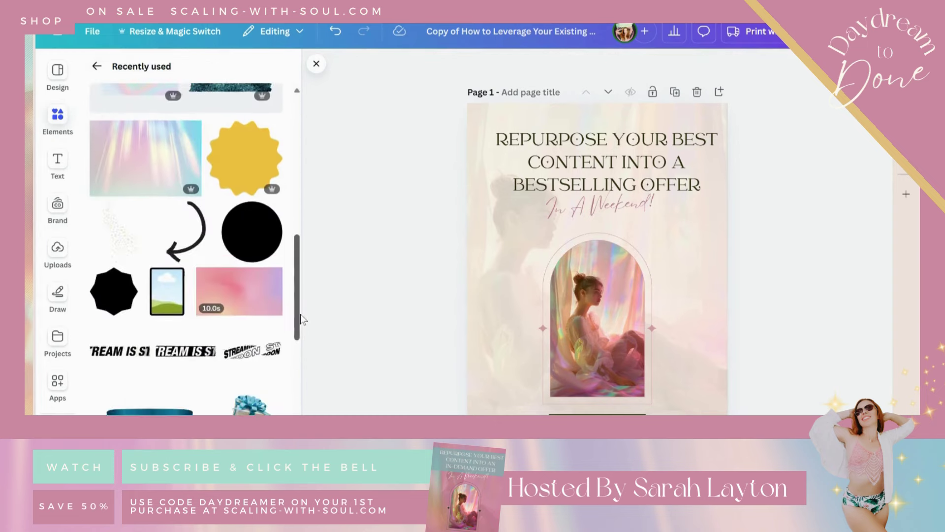
drag(291, 346, 319, 110)
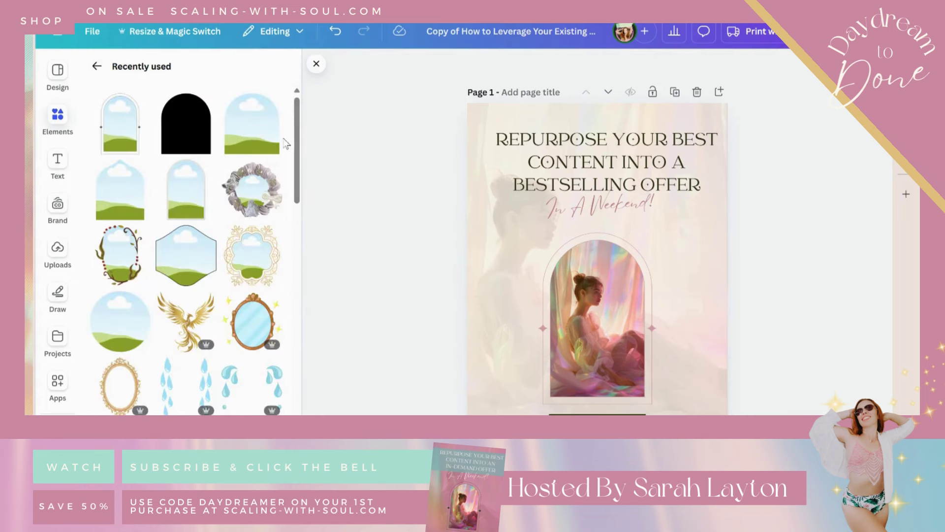
Step: Add a pink rectangle to the cover and stretch it across the full page width behind the three-line title
key(r)
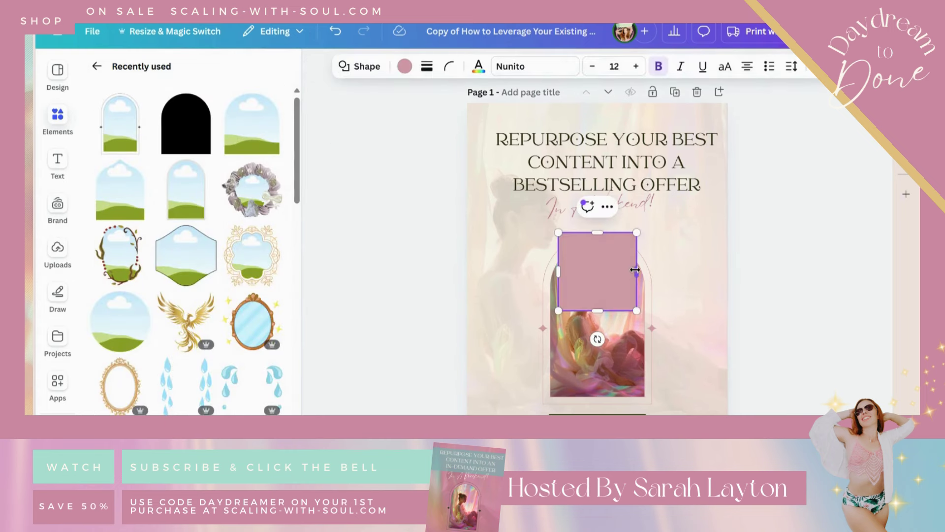
drag(635, 270, 815, 271)
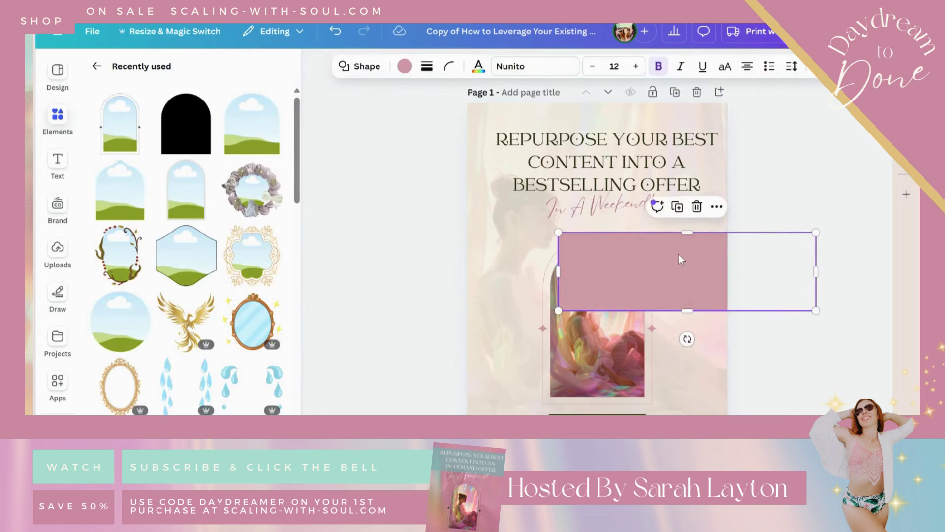
drag(672, 271, 548, 163)
drag(692, 161, 770, 160)
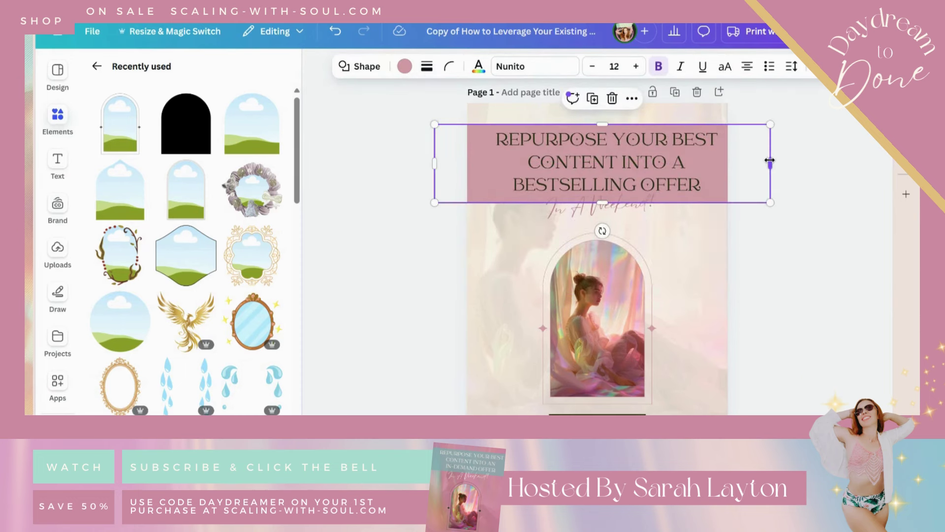
Step: Adjust the transparency of the pink rectangle behind the title
click(813, 66)
drag(763, 117, 826, 127)
click(835, 199)
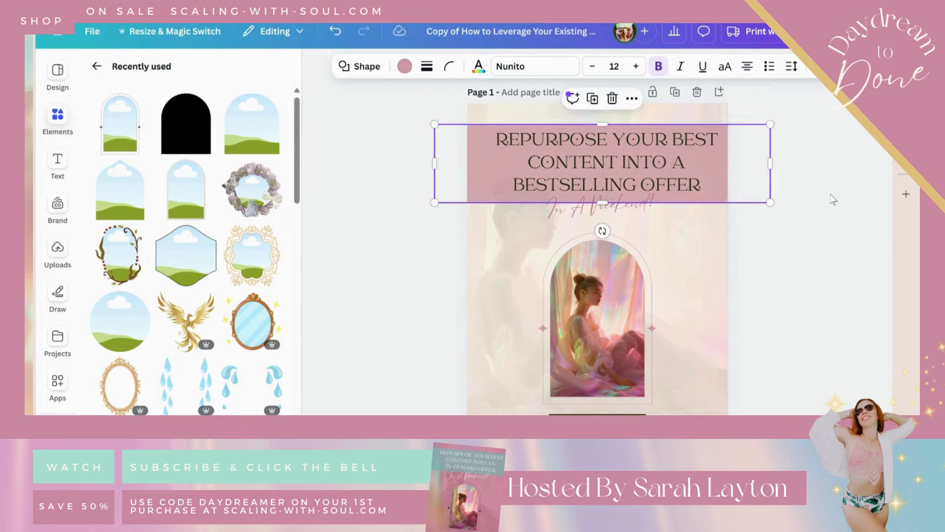
Step: Recolour the three-line title text white
click(646, 156)
click(429, 66)
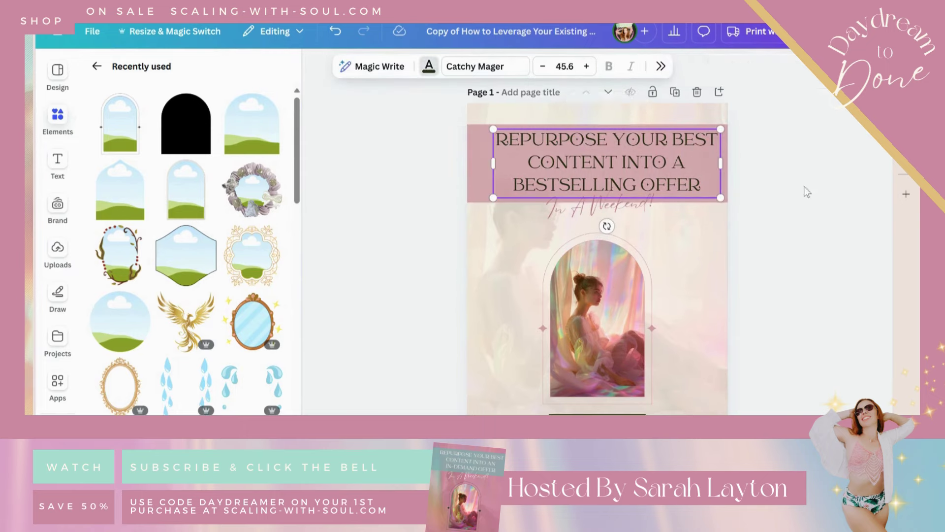
click(800, 192)
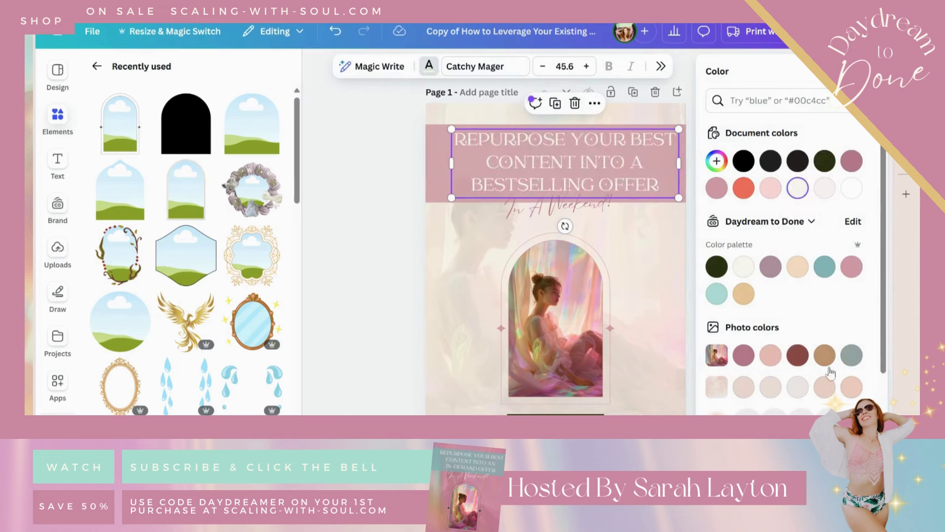
click(856, 193)
click(440, 180)
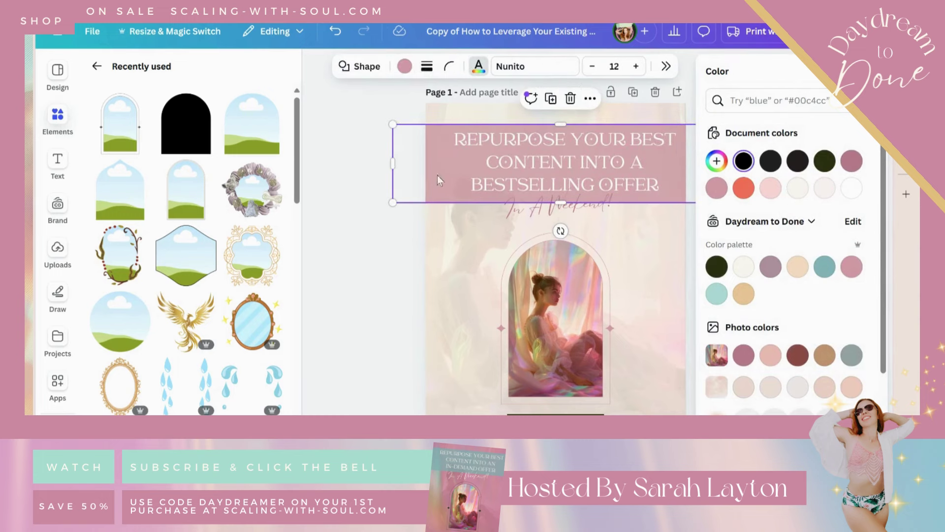
click(851, 162)
click(717, 188)
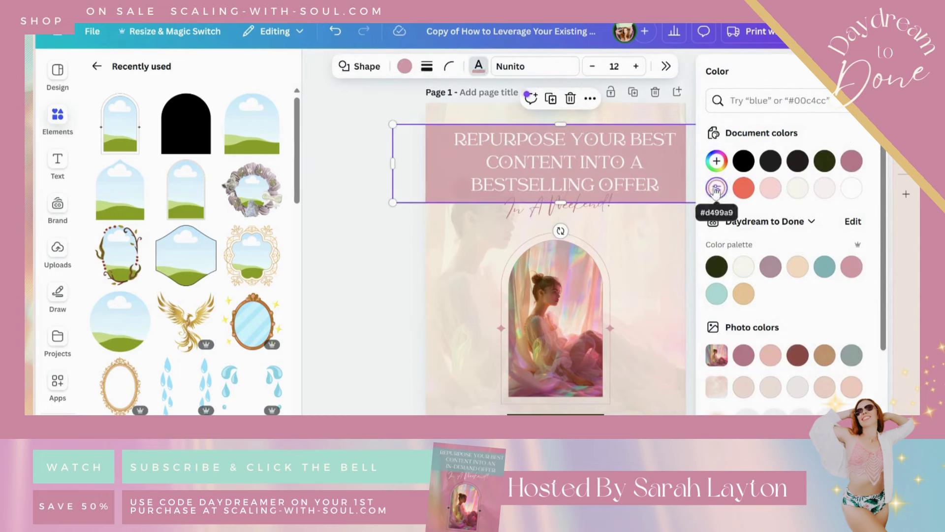
click(770, 188)
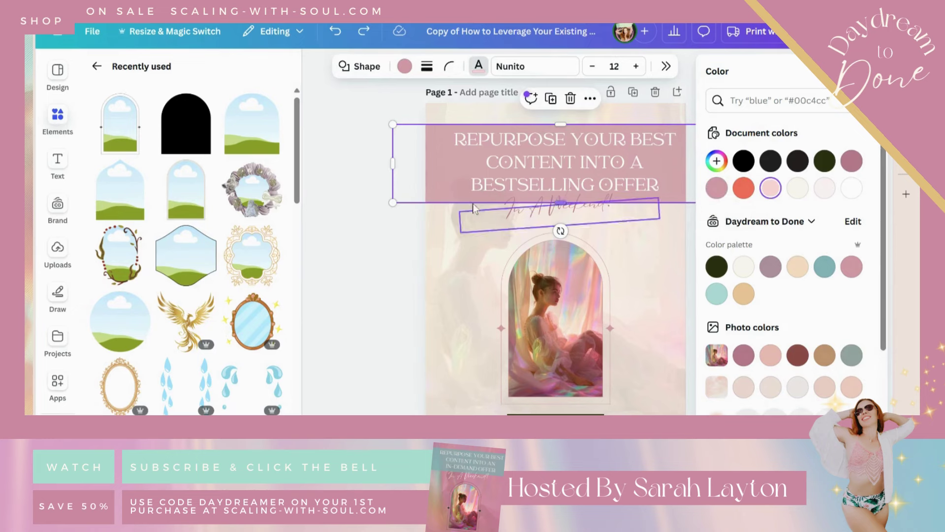
key(ctrl+z)
Step: Recolour the title rectangle and the PLANNER banner with the darker mauve-pink document colour
click(404, 66)
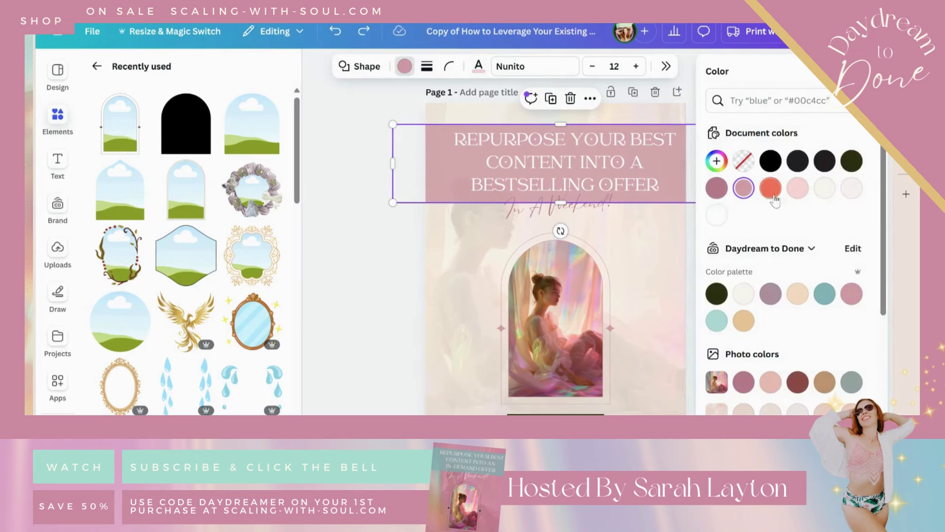
click(716, 188)
click(370, 361)
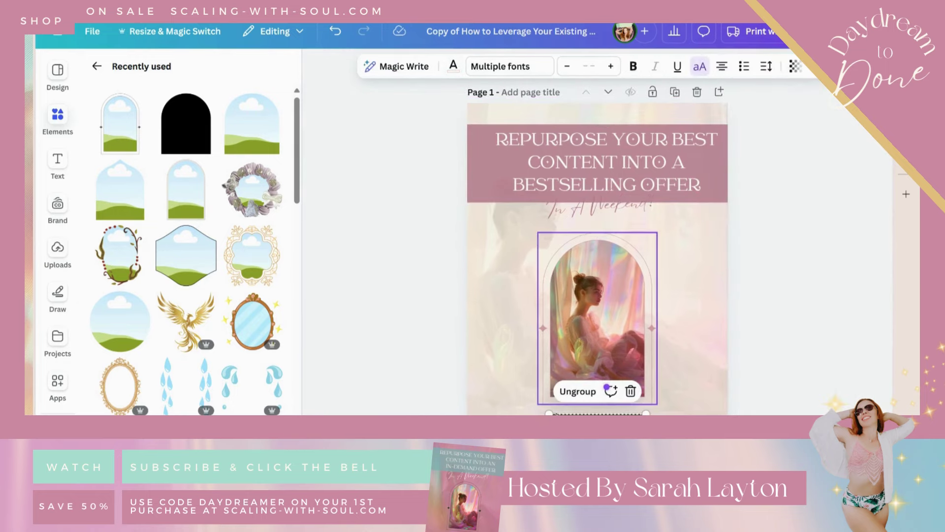
click(457, 158)
click(405, 66)
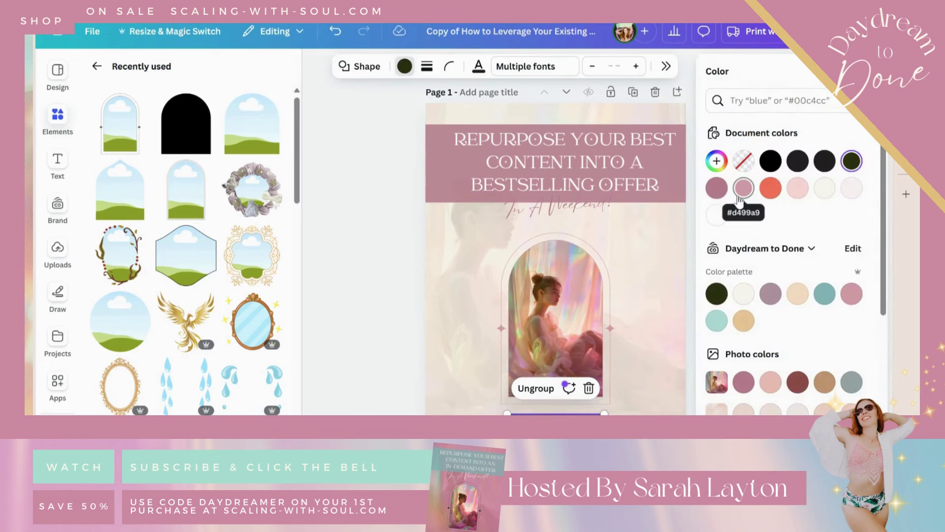
Step: Recolour the "In A Weekend!" text with the dark green from the Daydream to Done palette
click(532, 220)
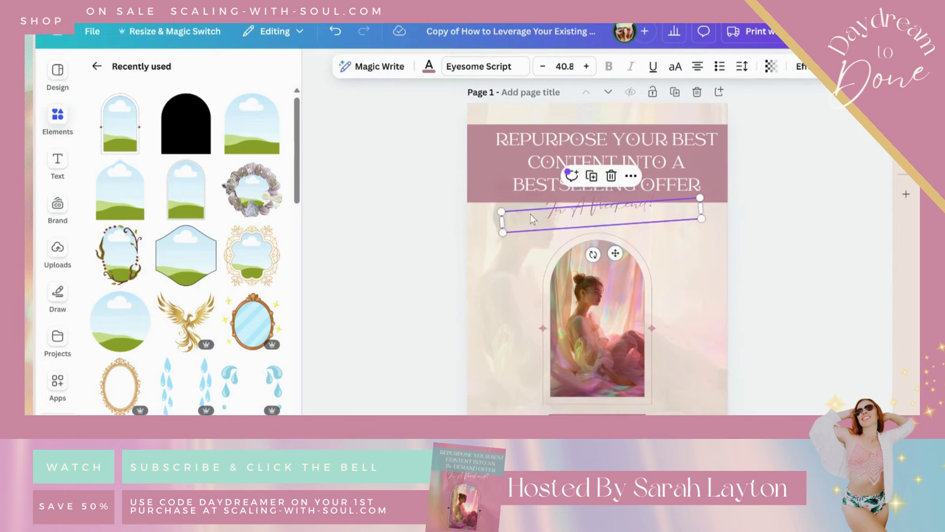
click(429, 65)
click(742, 295)
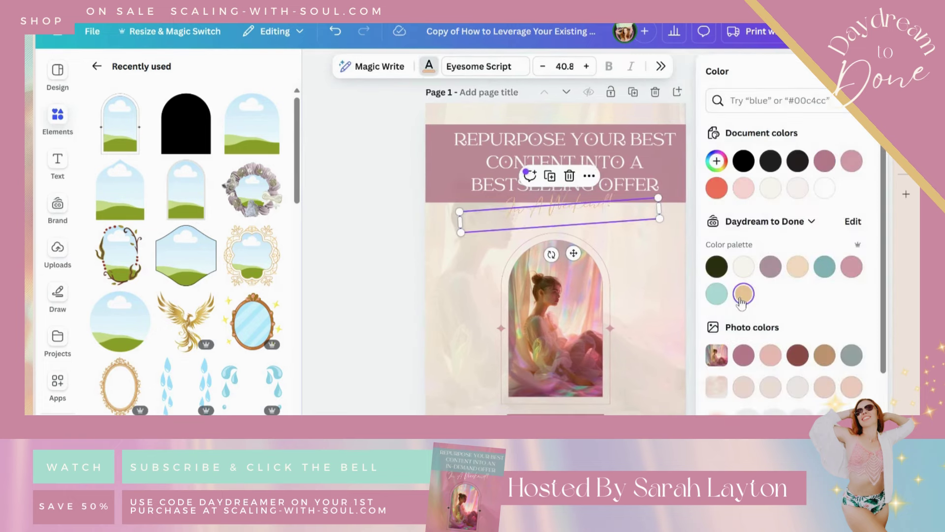
click(717, 267)
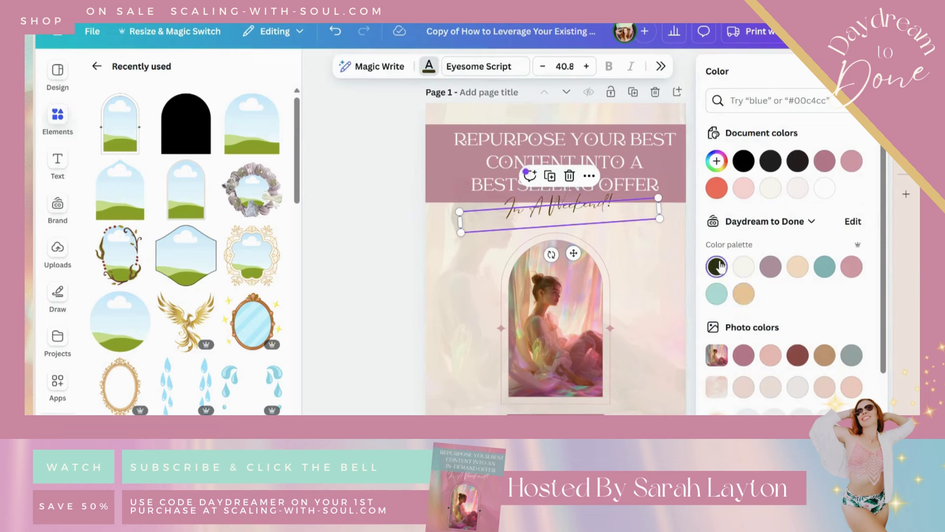
Step: Enlarge "In A Weekend!" to font size 52.7 and centre it between the title rectangle and the arched photo
drag(455, 208, 359, 203)
drag(521, 256, 575, 280)
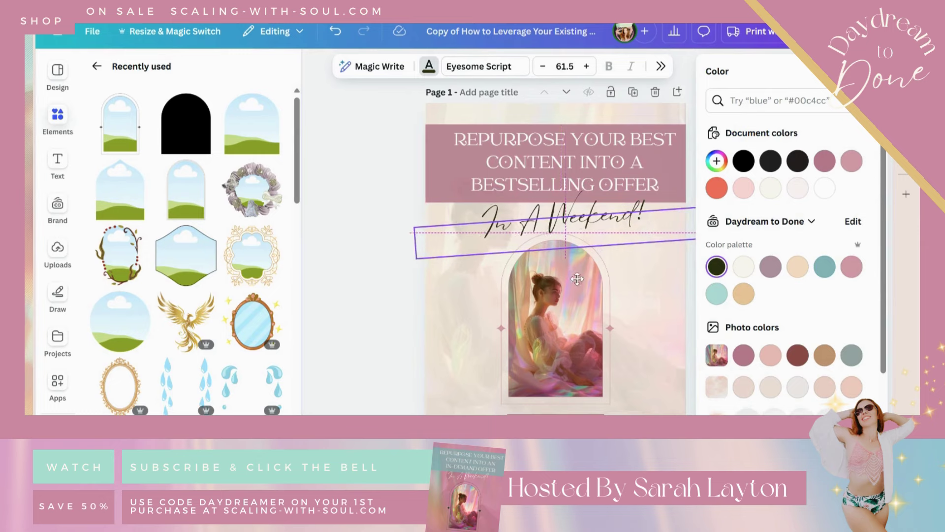
click(393, 319)
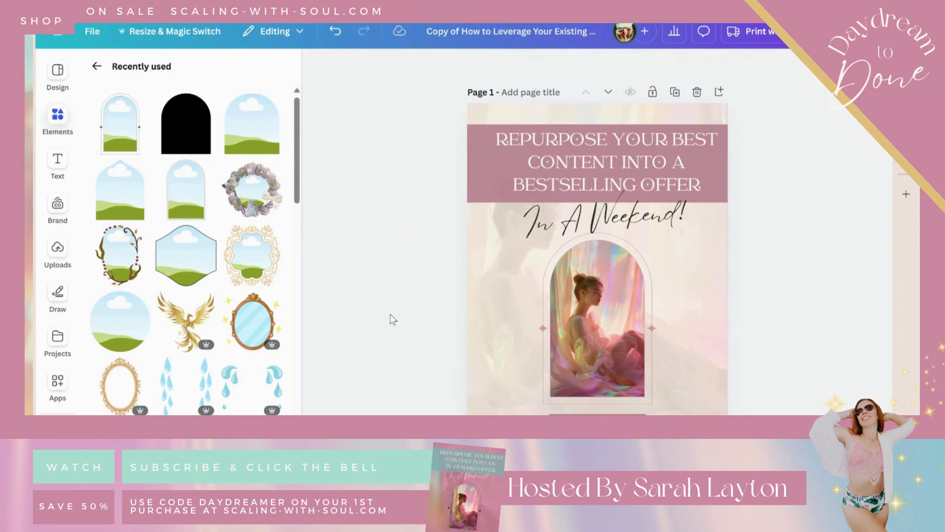
click(618, 230)
drag(454, 226, 498, 237)
drag(642, 271, 616, 263)
Step: Shuffle the brand palette over the cover until it has a pink background, dark green title banner and off-white text
click(429, 66)
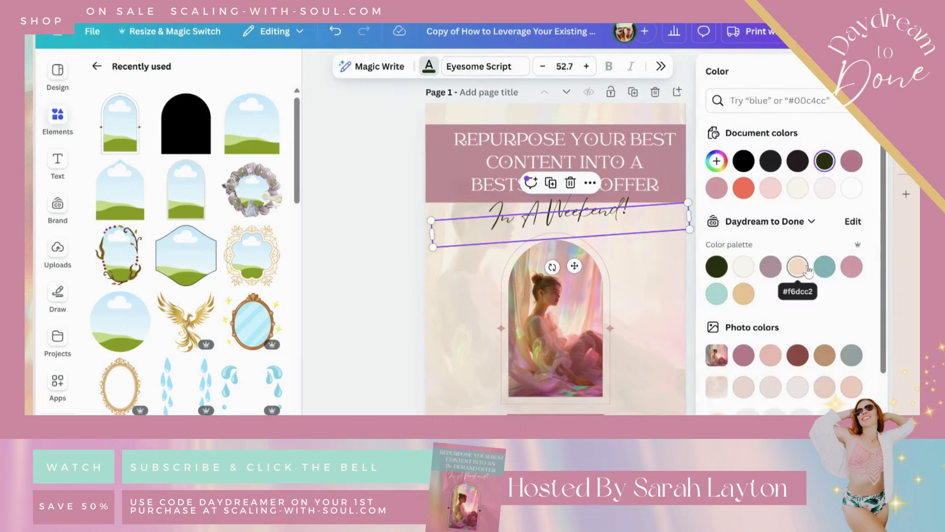
click(58, 207)
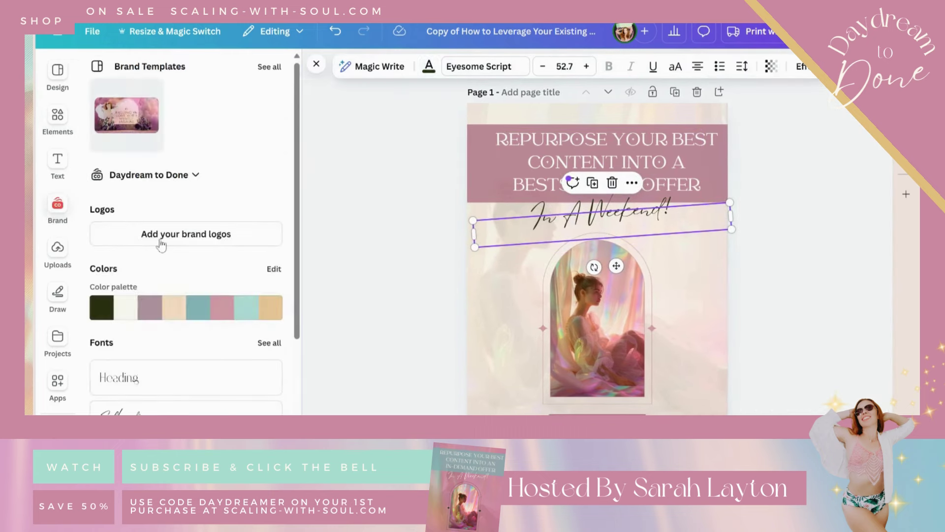
click(177, 312)
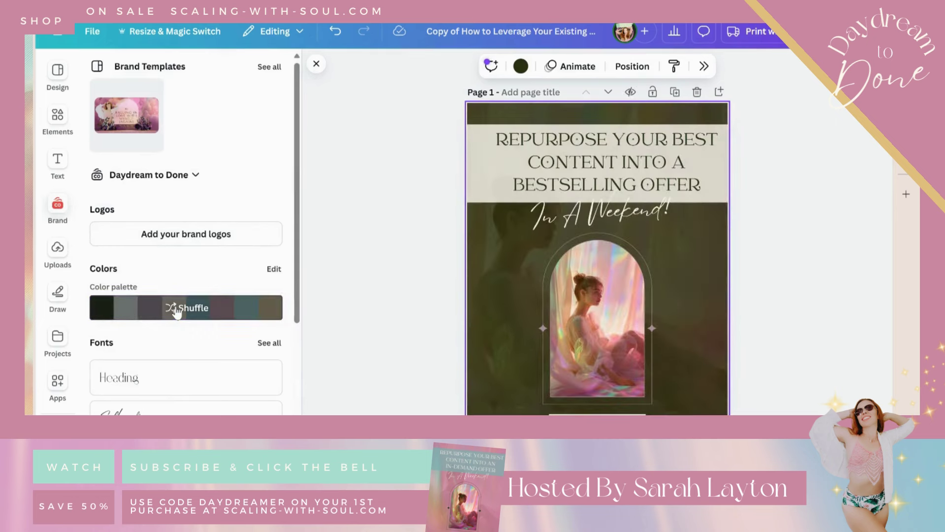
click(176, 313)
click(177, 312)
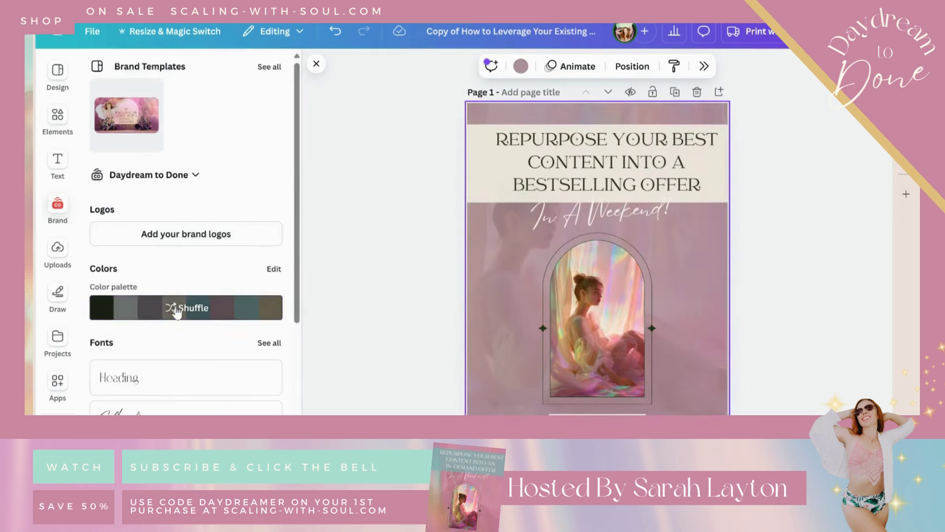
click(177, 312)
click(177, 312)
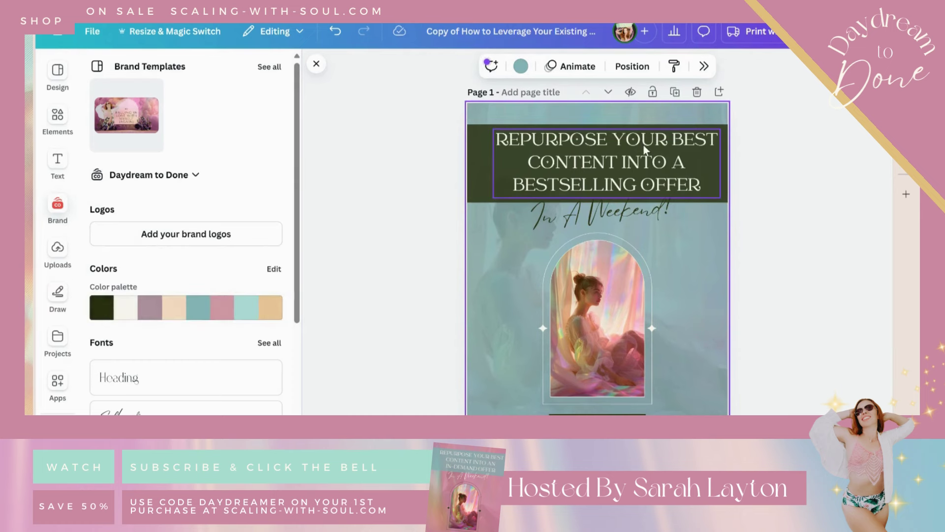
click(169, 308)
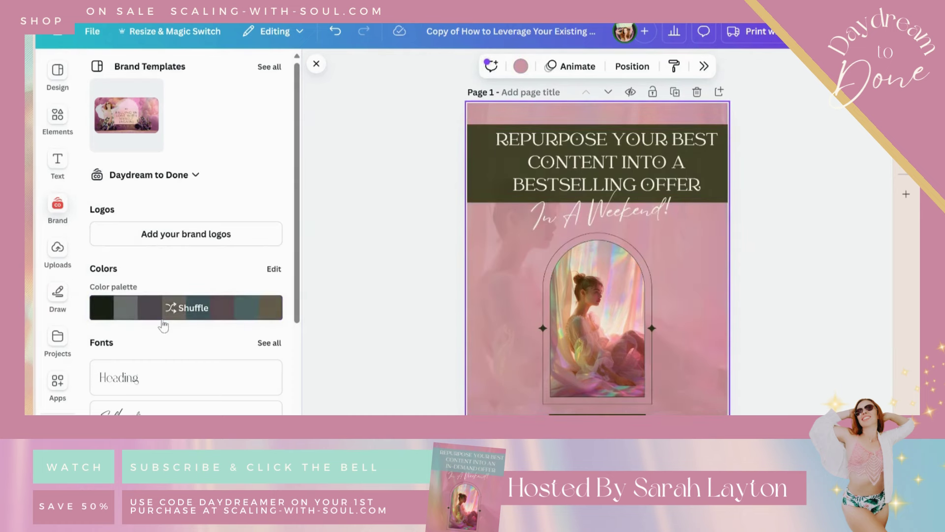
click(402, 268)
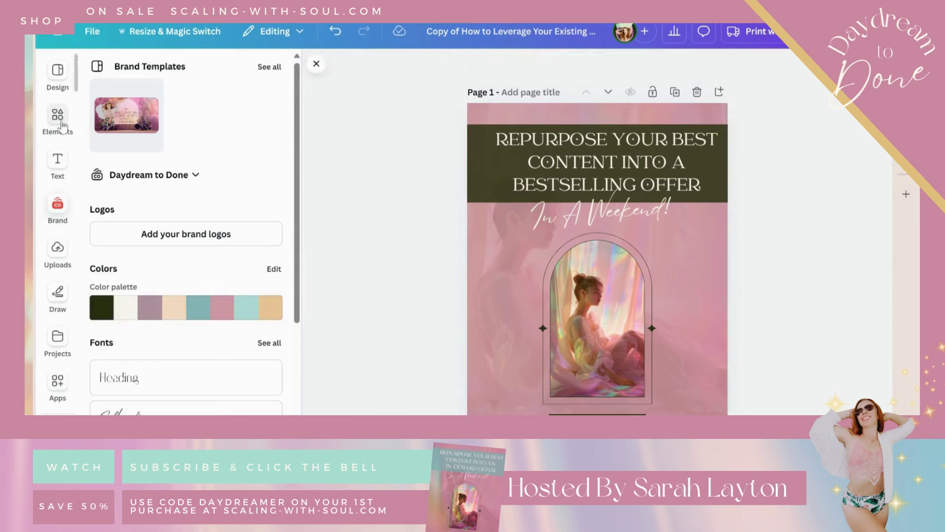
Step: Add a second page and apply the dark light-effects page from the "DELUXE Digital Bundle Scene Creator" project, found by searching "scene"
click(720, 91)
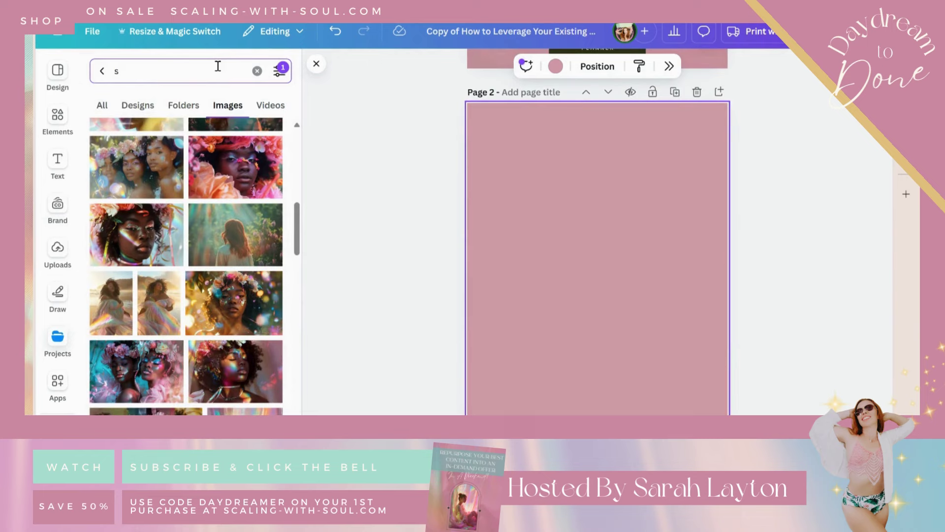
text(cene)
click(242, 293)
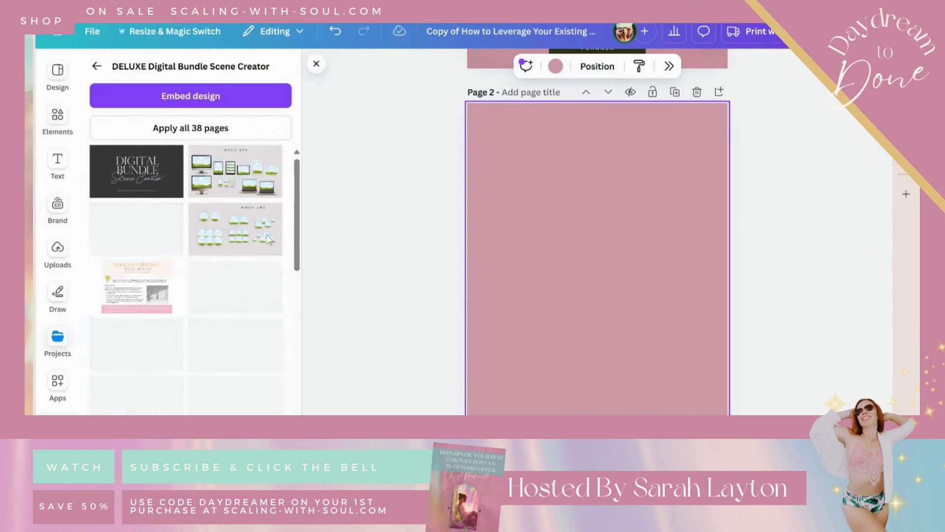
drag(296, 199, 294, 315)
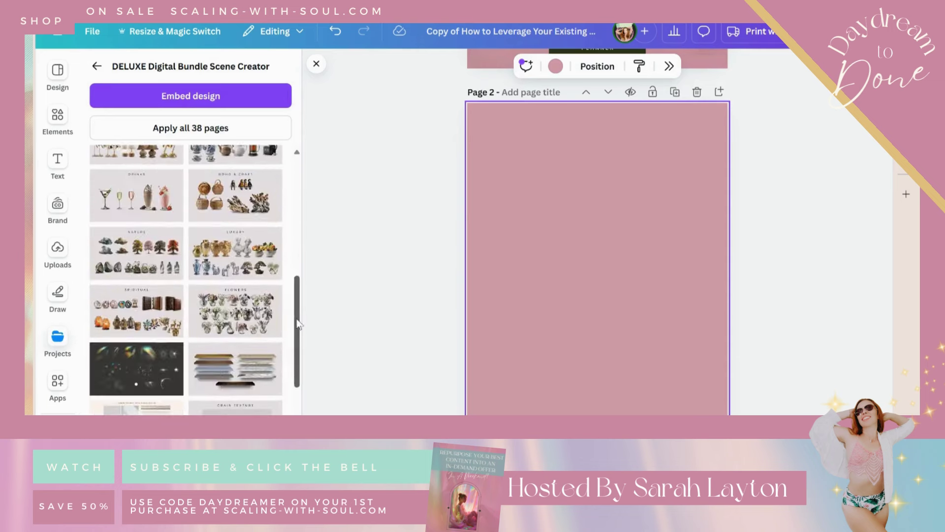
click(102, 378)
Step: Copy the first rainbow light flare from page 2 onto the cover
click(500, 229)
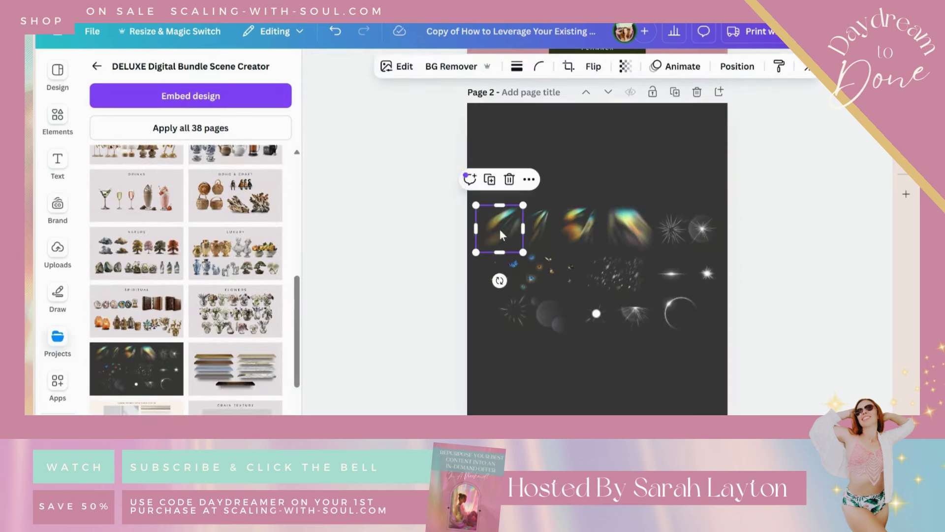
click(787, 186)
scroll(788, 186, up, 5)
click(500, 103)
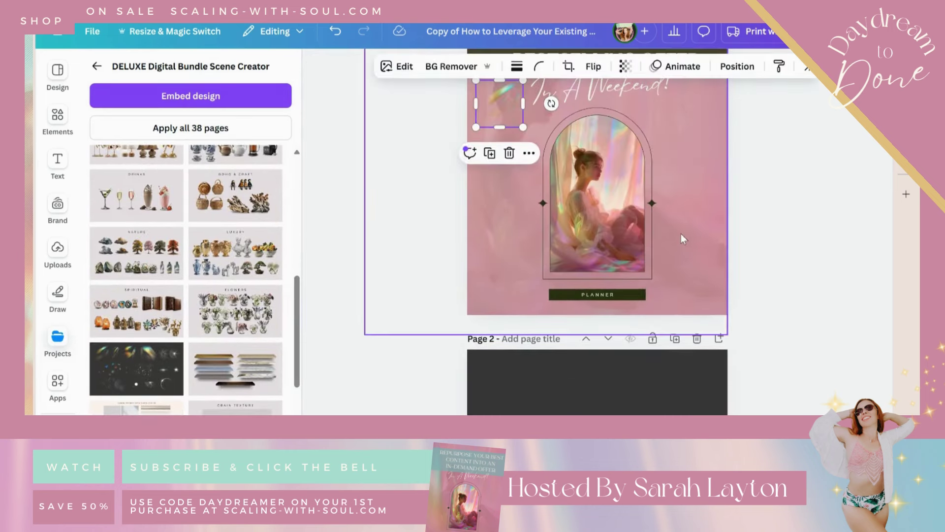
Step: Enlarge the rainbow light flare to about 9.73 in square and tilt it diagonally over the cover's upper left corner
drag(473, 128, 225, 378)
drag(550, 228, 585, 116)
drag(388, 268, 519, 191)
click(850, 244)
scroll(851, 243, up, 3)
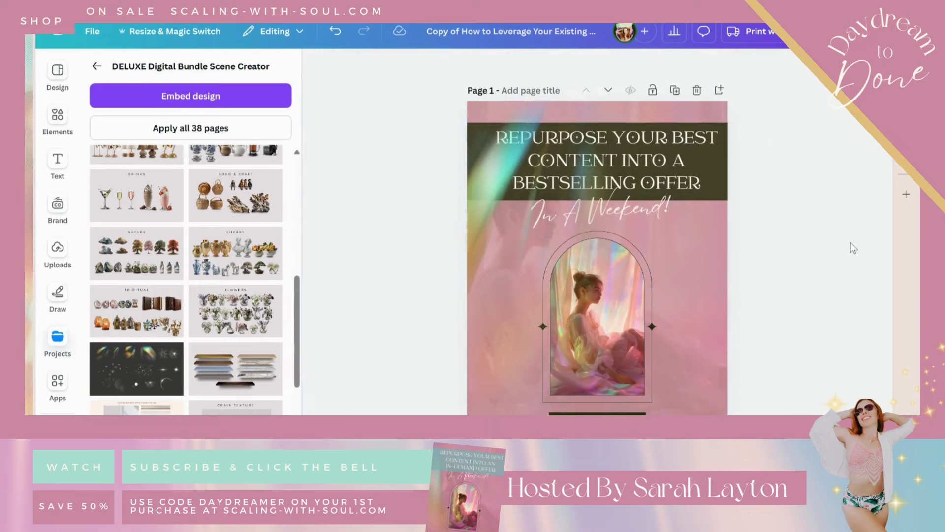
Step: Shift the flare slightly right on the cover and send it to the back behind the other elements
drag(492, 303, 545, 284)
click(737, 64)
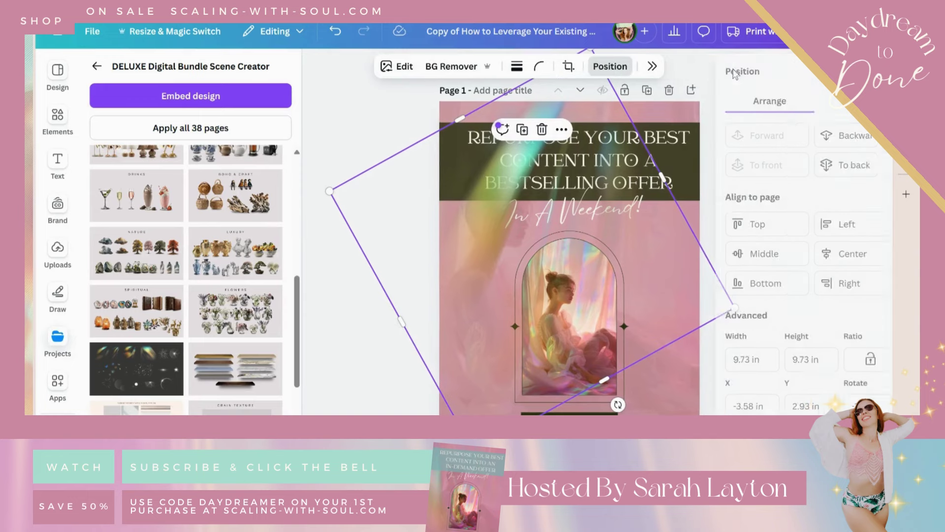
click(827, 165)
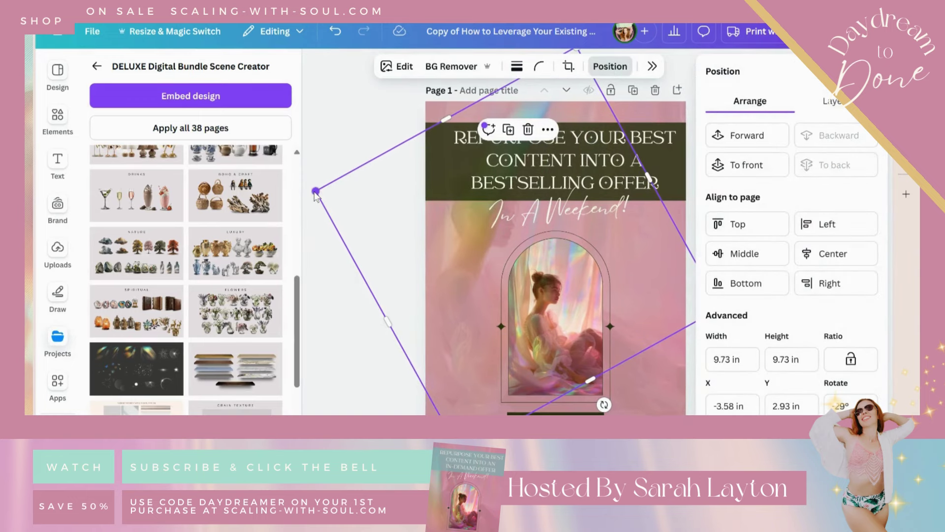
Step: Stretch the flare to about 14.84 by 12.66 in, then rotate it and place it over the cover's lower left area
drag(397, 338, 263, 411)
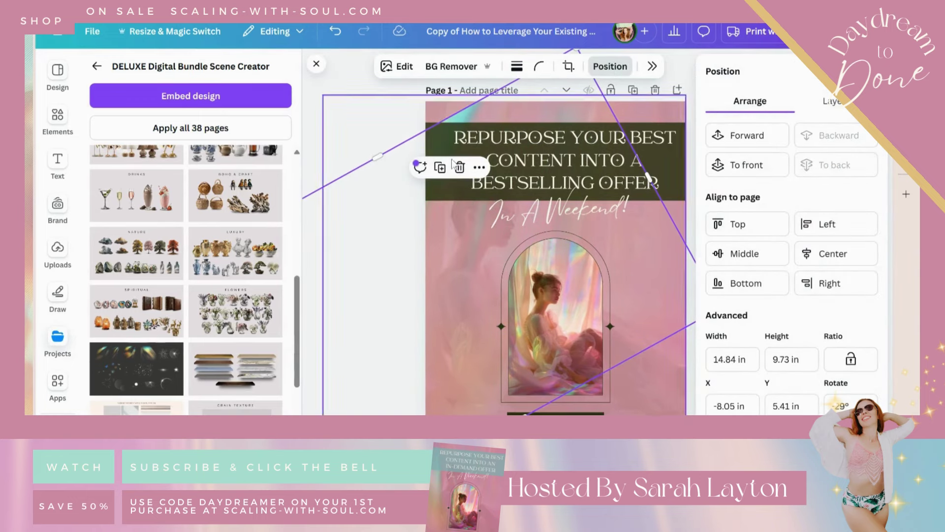
drag(379, 160, 318, 87)
drag(349, 258, 340, 357)
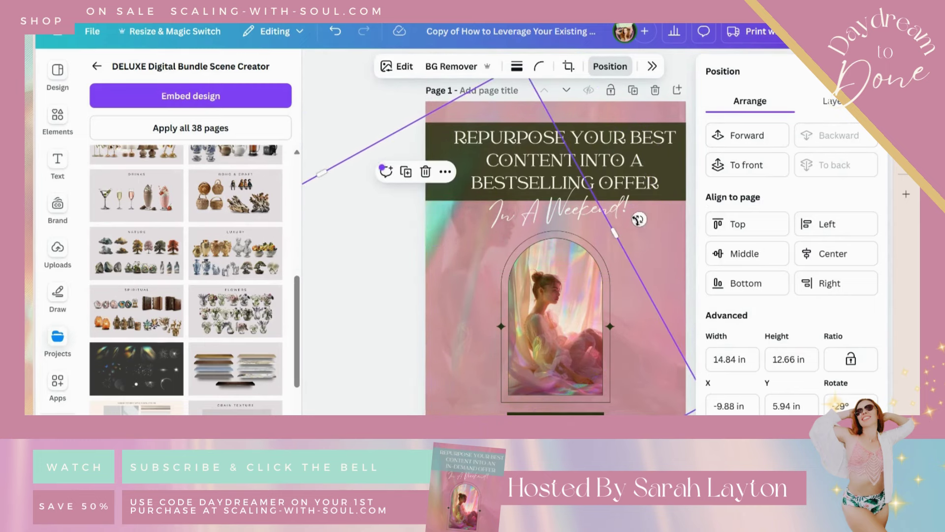
drag(638, 220, 409, 97)
drag(364, 228, 451, 242)
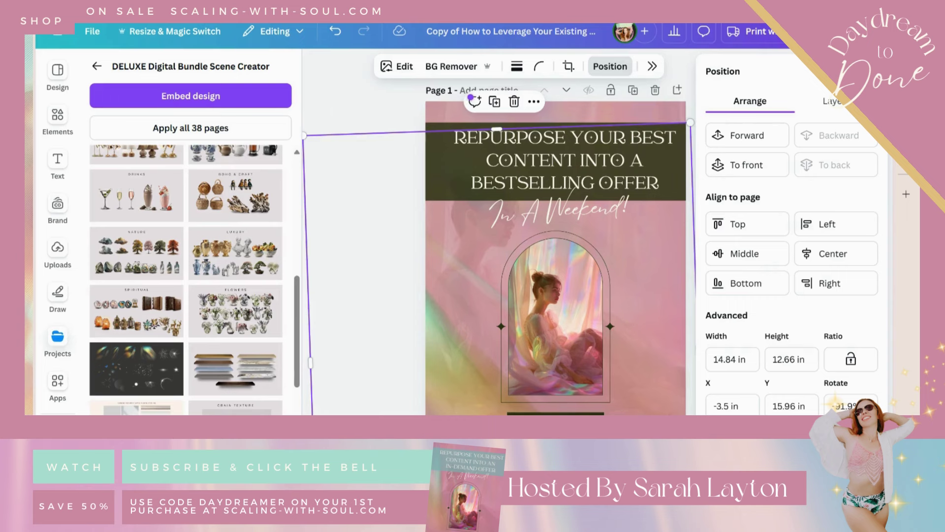
Step: Adjust the transparency of the cover's background photo slightly and shift the photo to the right
click(378, 360)
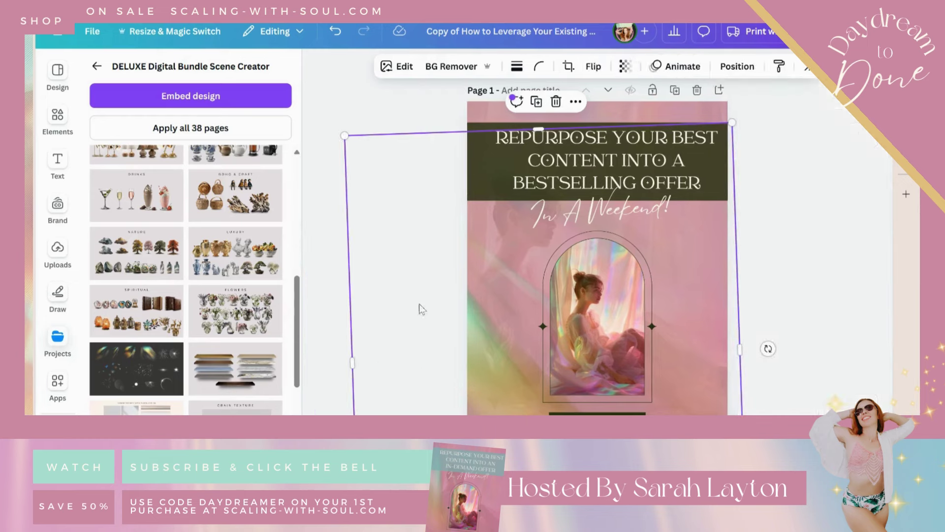
click(324, 329)
click(515, 389)
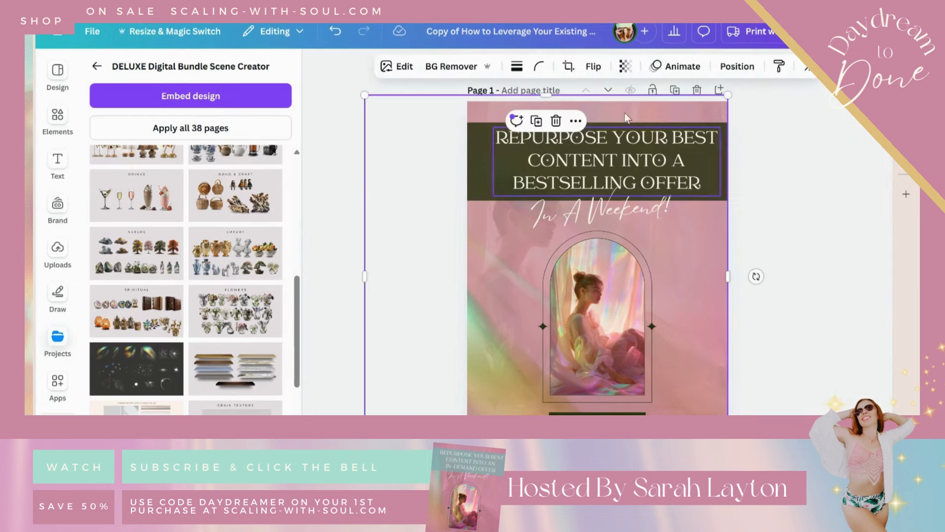
click(626, 65)
mouse_move(585, 122)
mouse_down()
mouse_move(566, 118)
mouse_move(577, 119)
mouse_up()
click(347, 325)
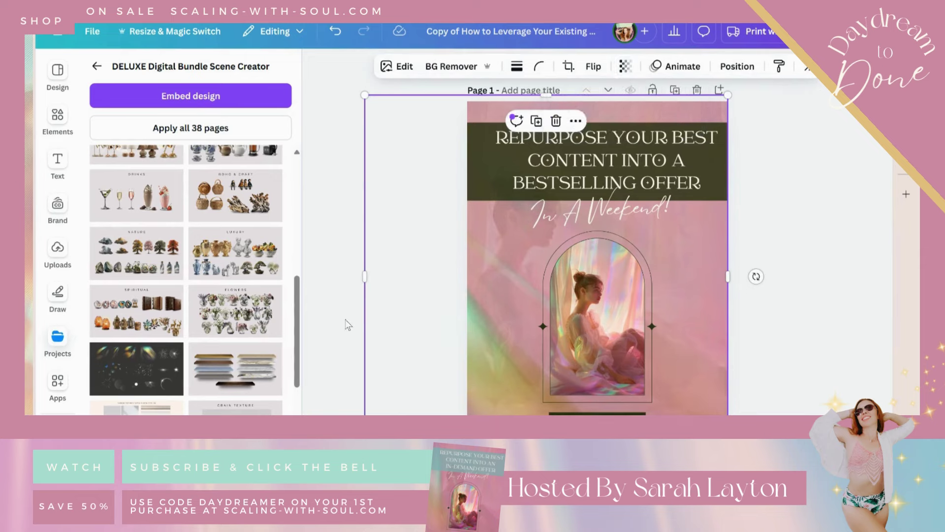
drag(480, 398, 512, 397)
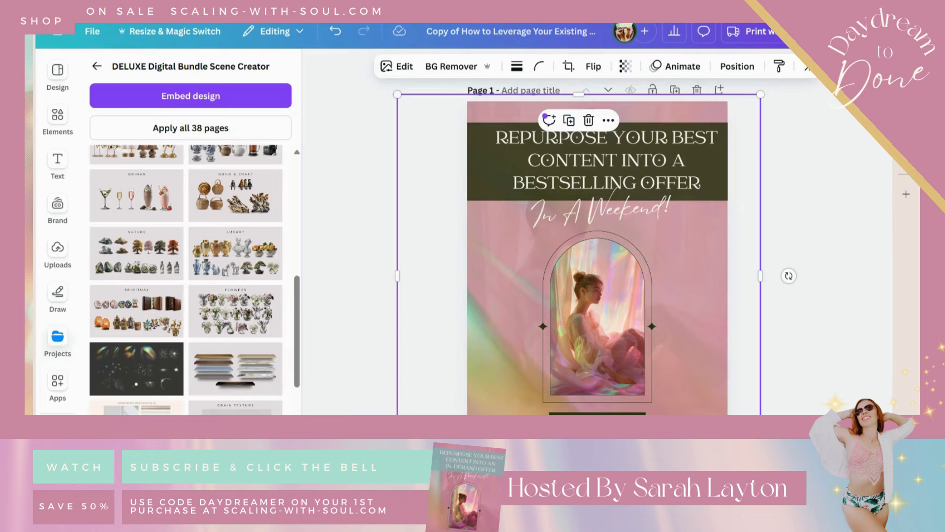
click(737, 66)
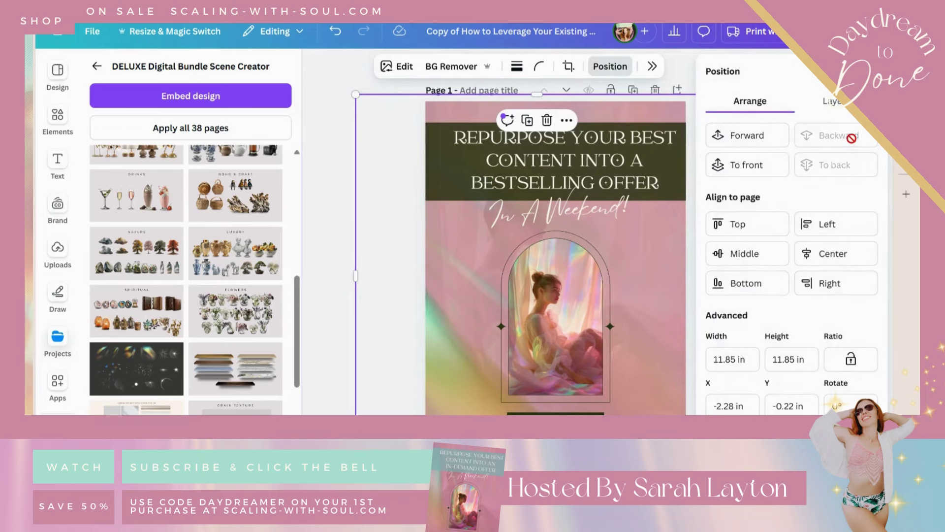
click(335, 230)
Step: Set the light flare's transparency to 40
click(478, 379)
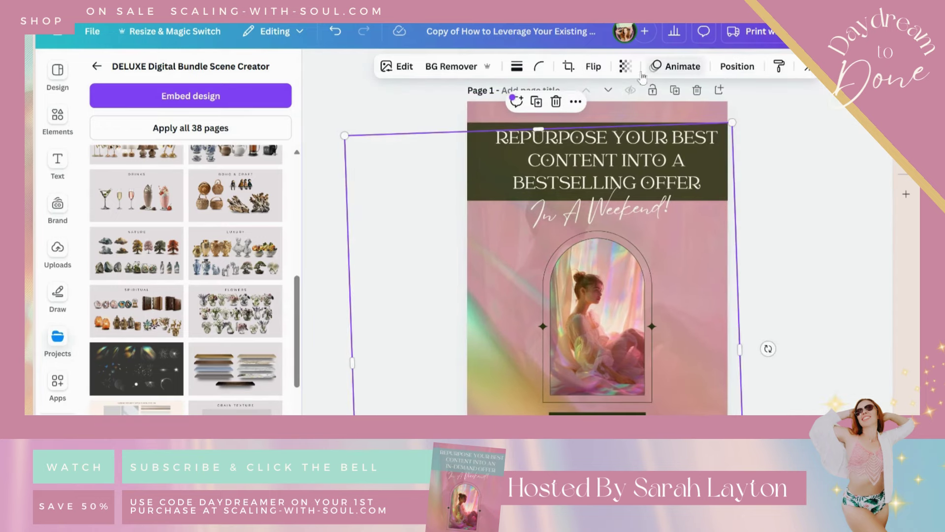
click(625, 66)
drag(654, 117, 600, 119)
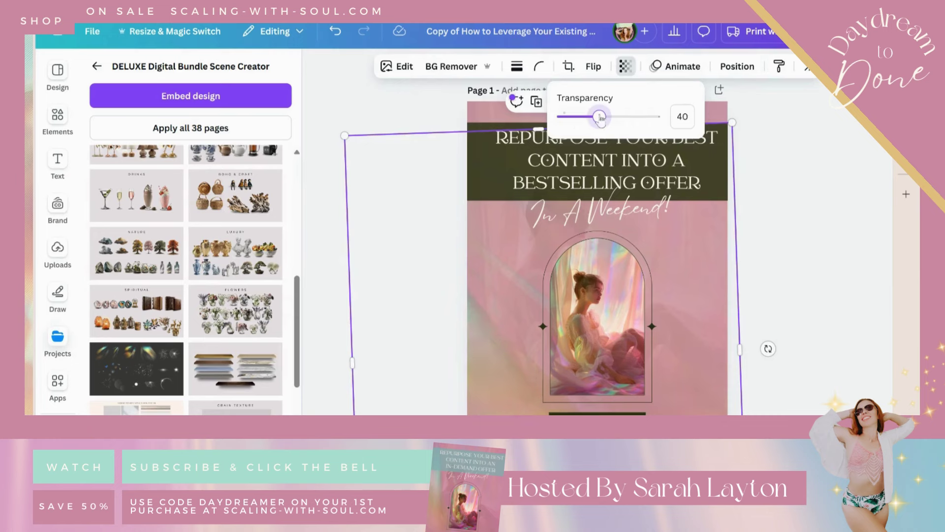
click(412, 106)
Step: Rotate the faded flare and move it up so the light falls along the cover's left edge
click(486, 380)
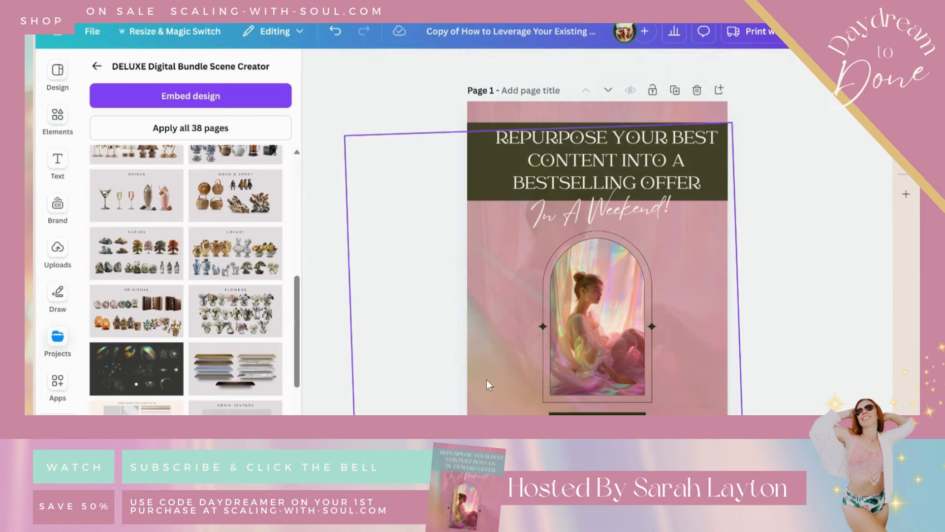
drag(768, 348, 618, 401)
drag(453, 356, 453, 322)
click(354, 182)
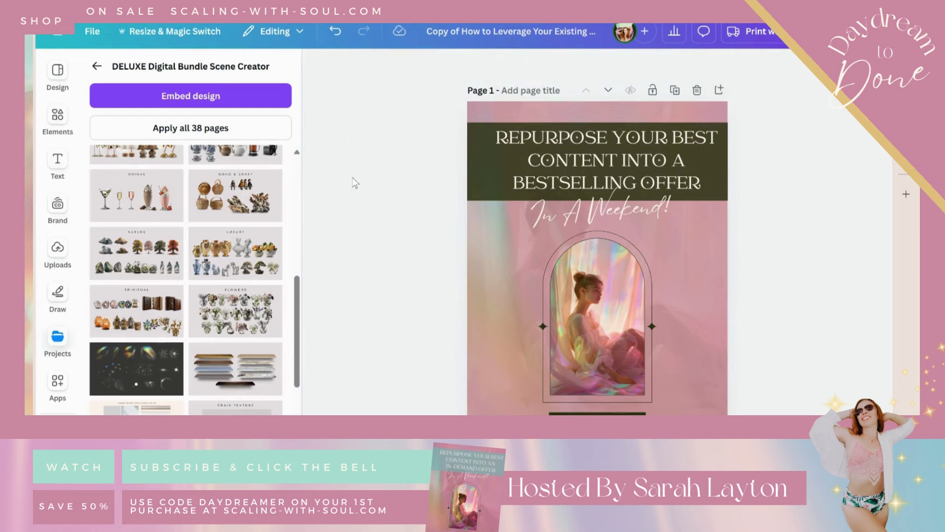
Step: Try gold and other Daydream to Done palette colours on the title banner and settle on the darker teal
click(483, 172)
click(405, 66)
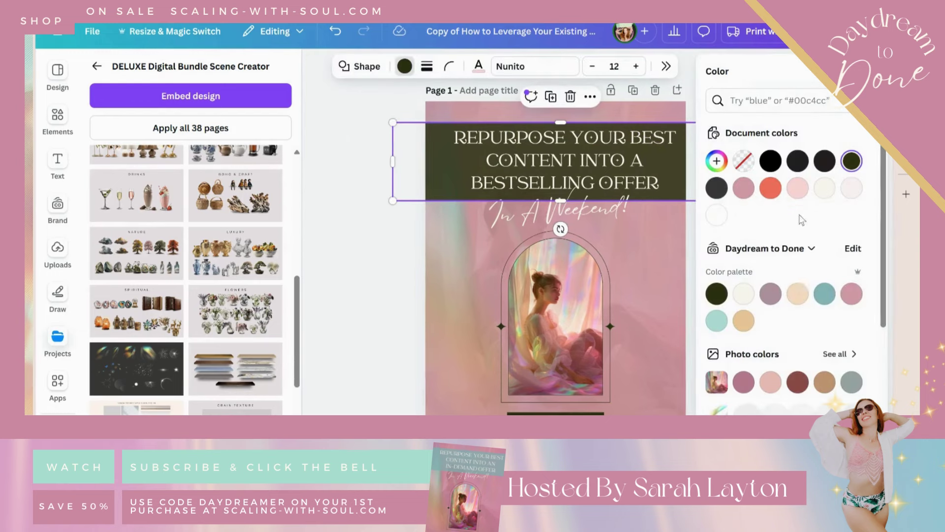
click(823, 296)
click(743, 320)
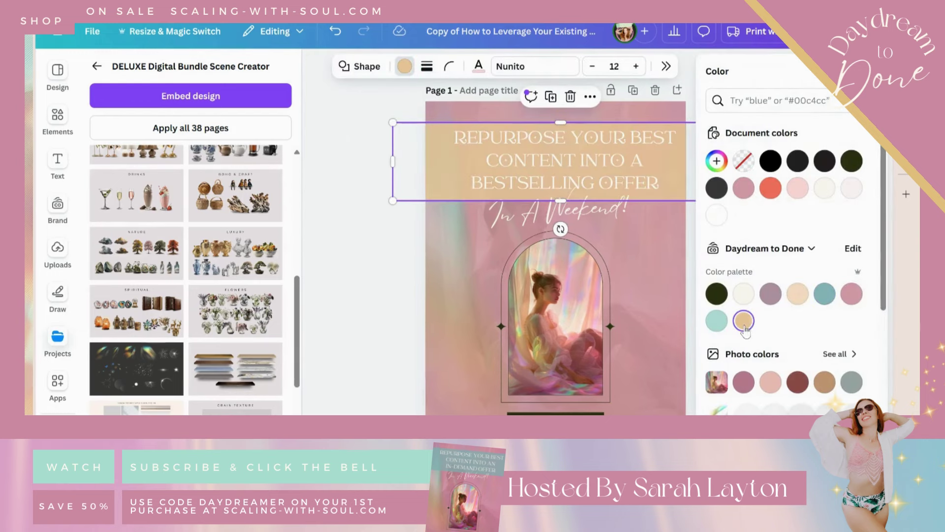
click(795, 296)
click(743, 321)
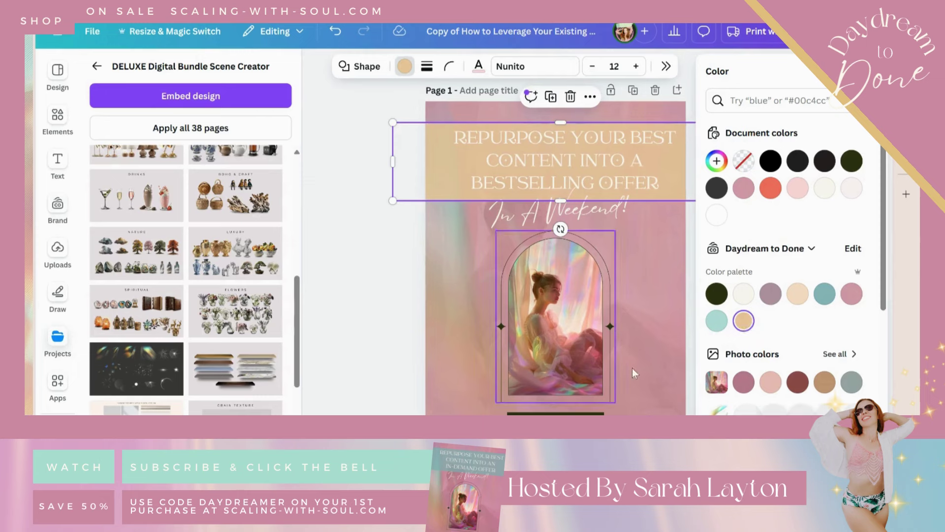
click(713, 334)
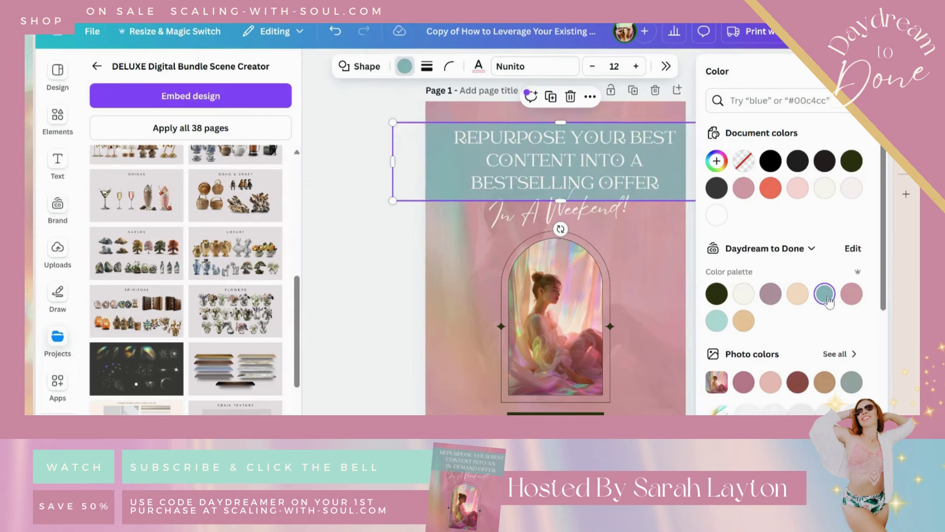
click(744, 325)
click(826, 297)
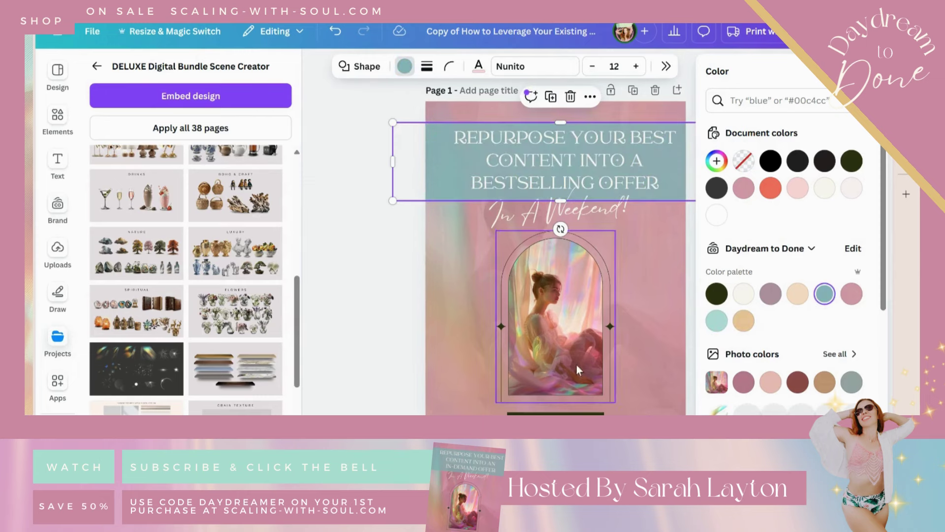
Step: Recolour the "PLANNER" label's background with the same teal as the title banner
click(571, 412)
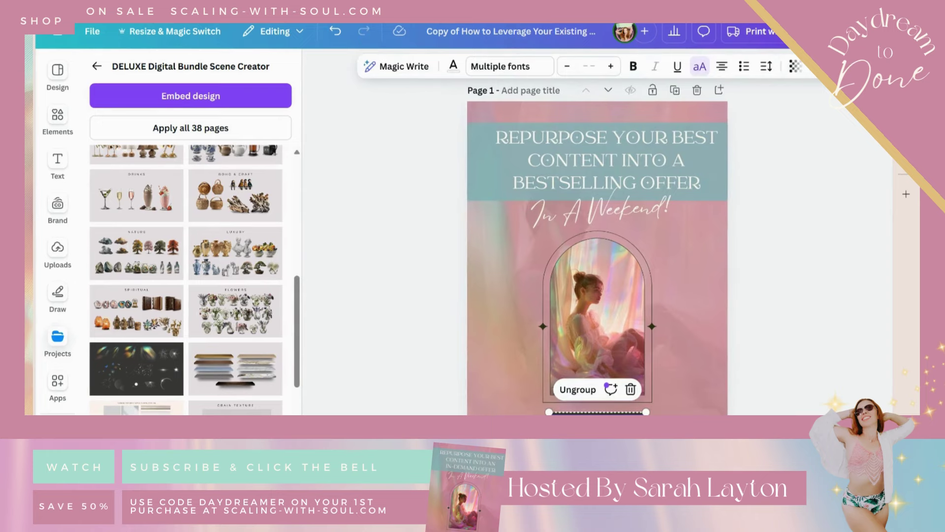
click(594, 413)
click(404, 66)
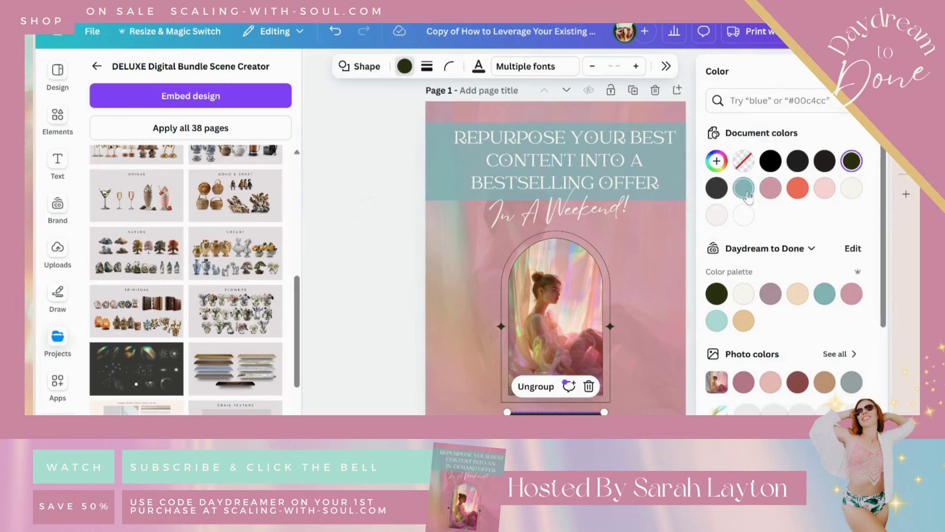
click(743, 187)
click(388, 310)
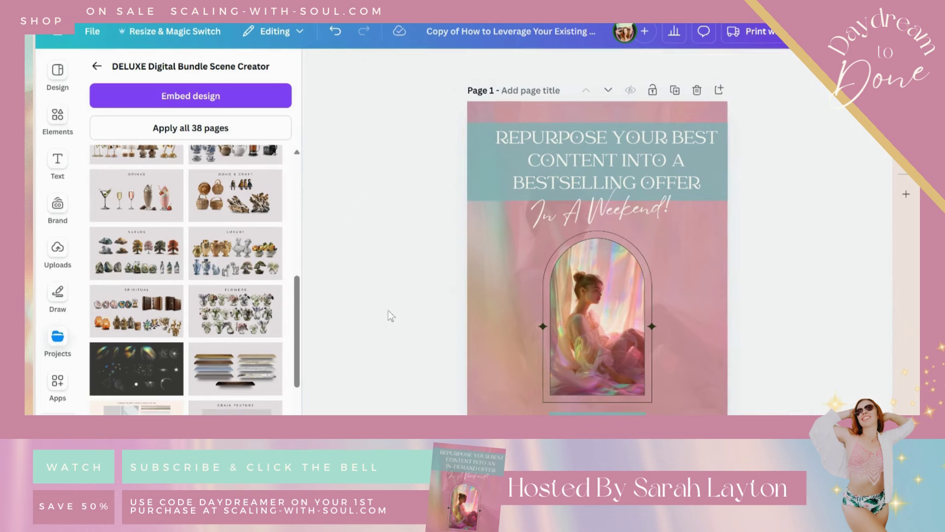
Step: Make the teal title banner partly transparent so the background shows through
click(479, 192)
click(815, 68)
drag(822, 117, 811, 120)
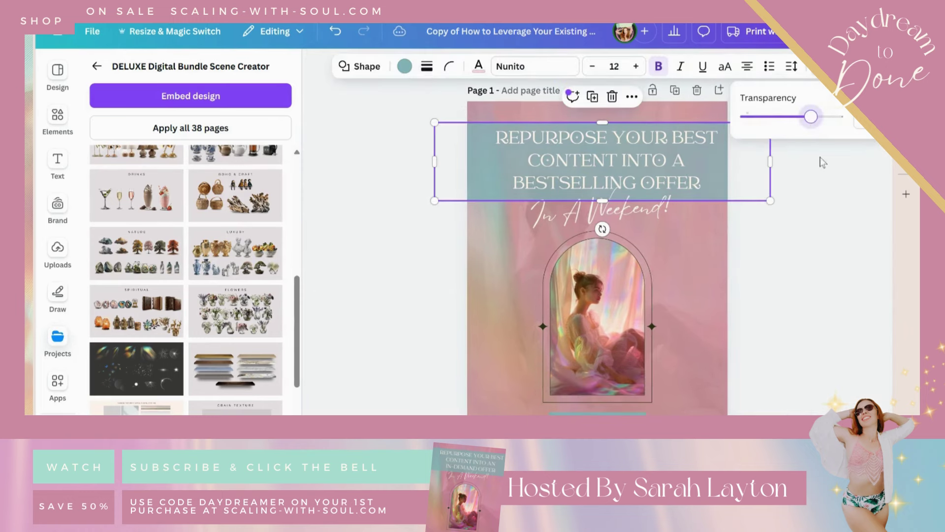
click(842, 220)
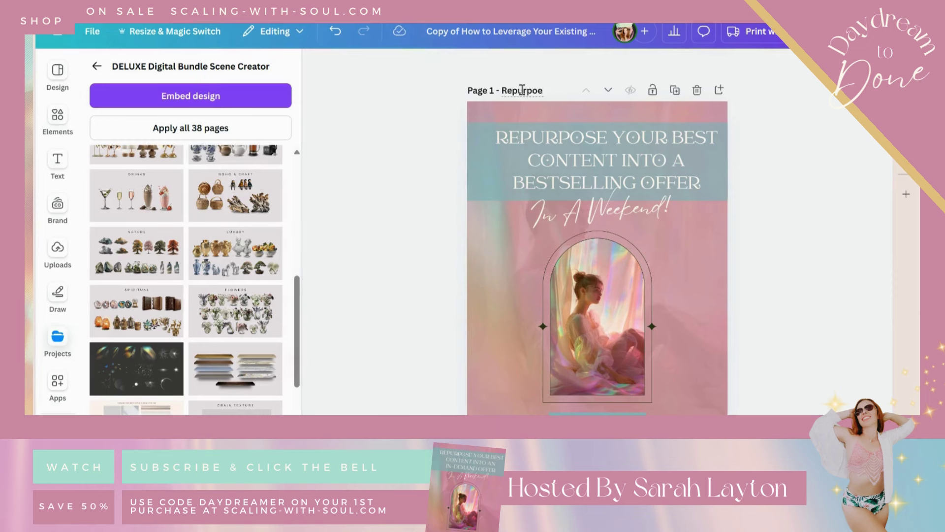
Step: Name page 1 after the cover title, starting "Repurpose Your Best Content Into A"
text(our Best COntent)
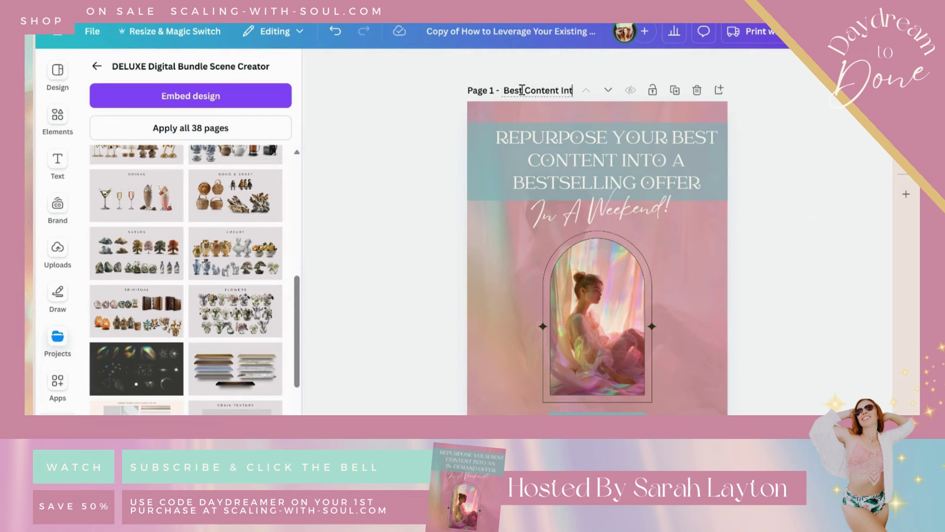
Step: Replace "BESTSELLING" in the cover title with "IN-DEMAND" after trying "BRAND" wording
click(621, 178)
click(622, 178)
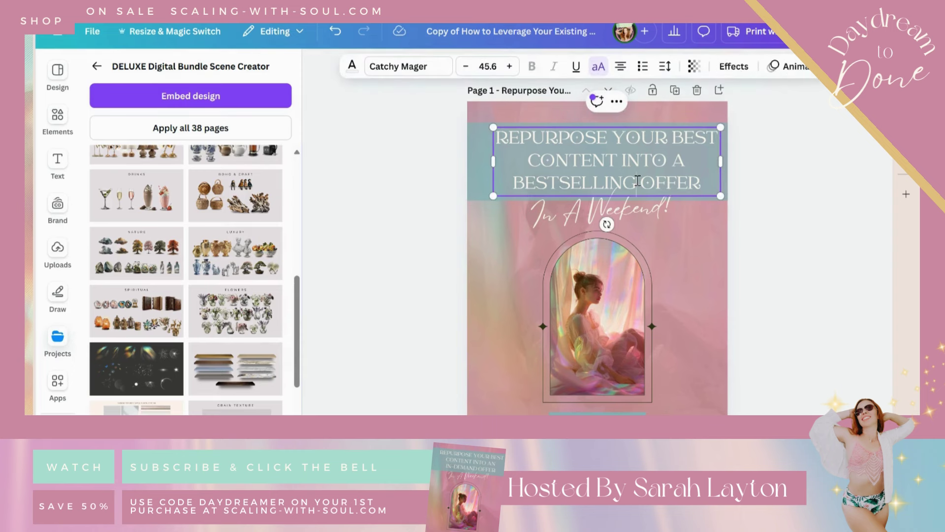
drag(637, 182, 517, 181)
text(BRAND NEW)
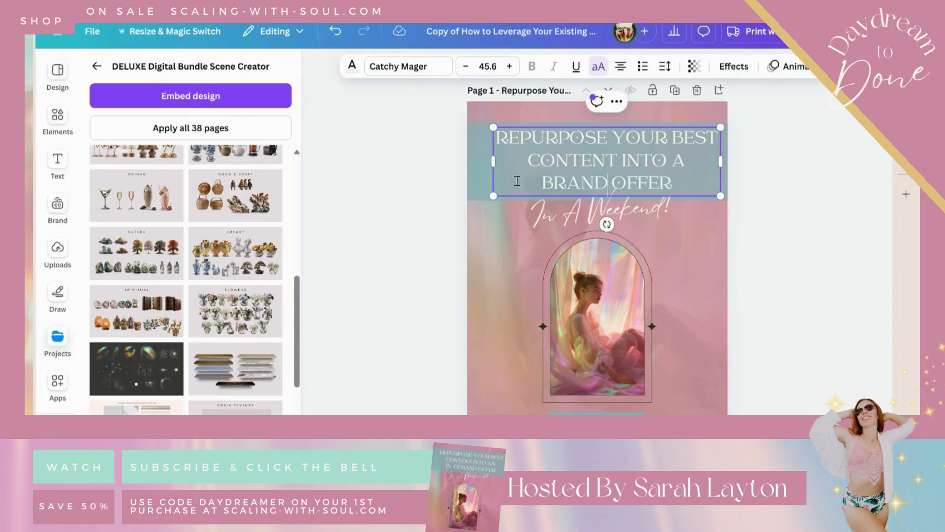
key(BackSpace)
key(BackSpace)
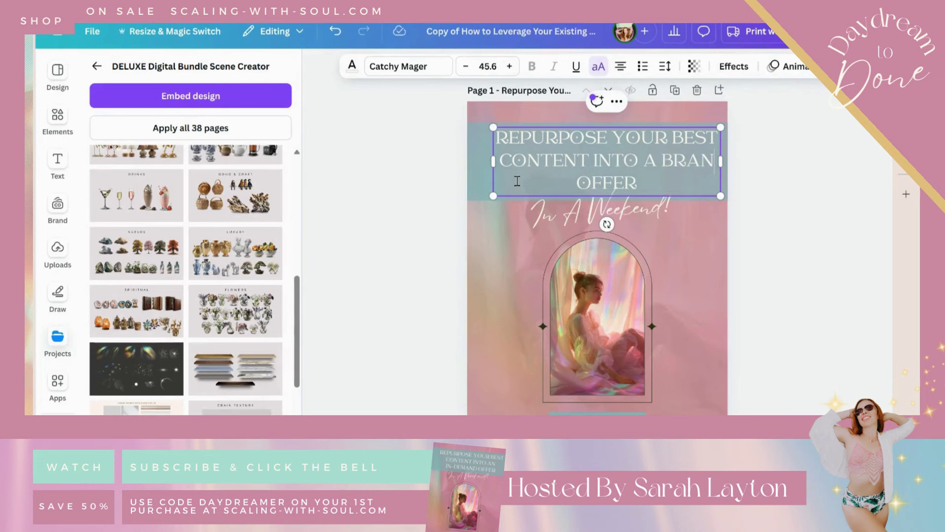
key(BackSpace)
key(BackSpace)
key(BackSpace)
key(BackSpace)
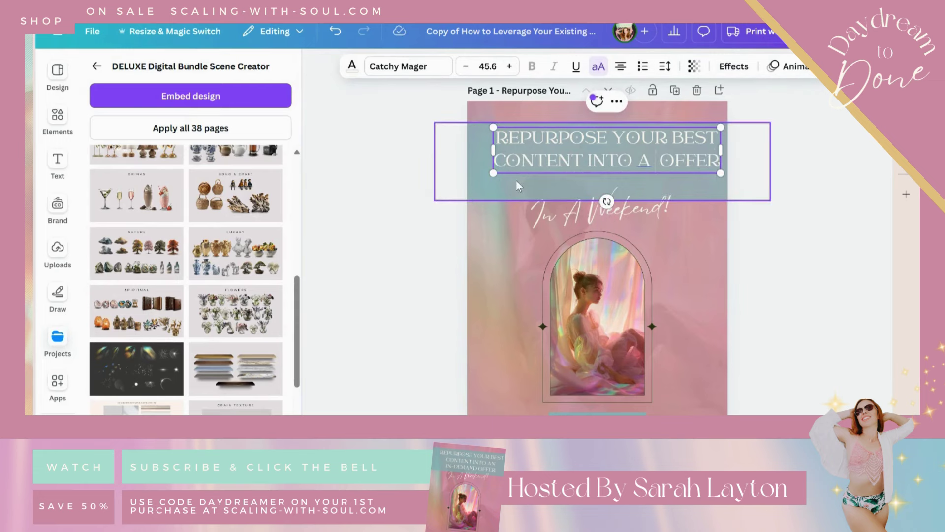
text(IN-DEMAND)
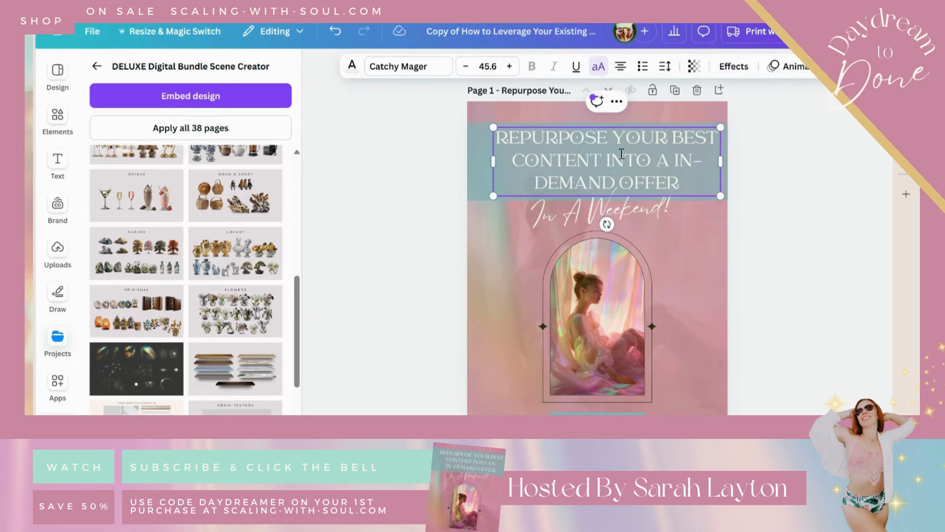
Step: Correct the cover title's wording from "INTO A" to "INTO AN", keeping "IN-DEMAND OFFER" on its own line
click(409, 151)
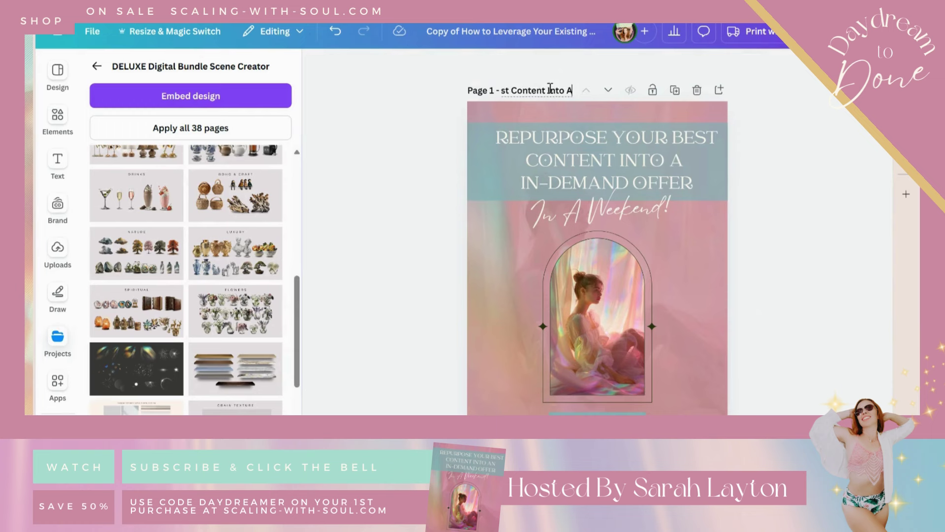
click(683, 162)
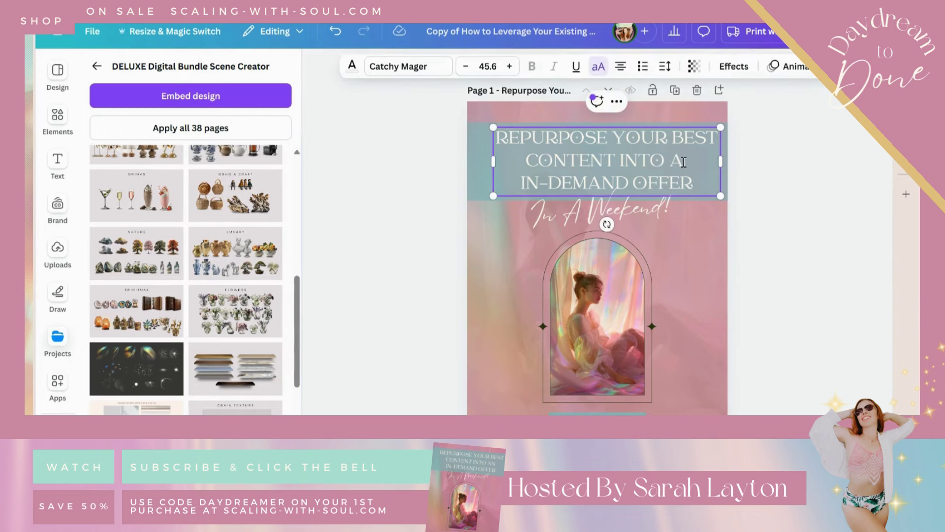
text(N)
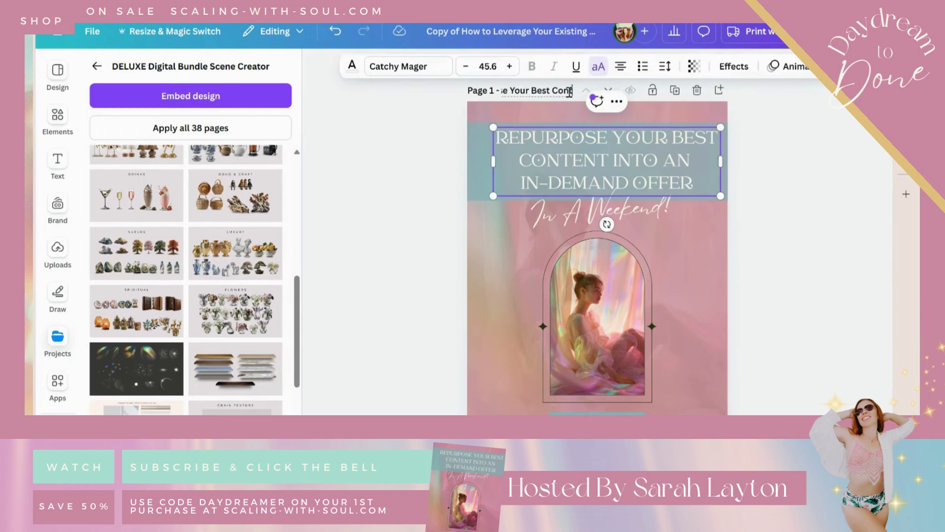
Step: Complete page 1's name with "An Indemand Offer In A Weekend" and give the whole design the same name
text( In-)
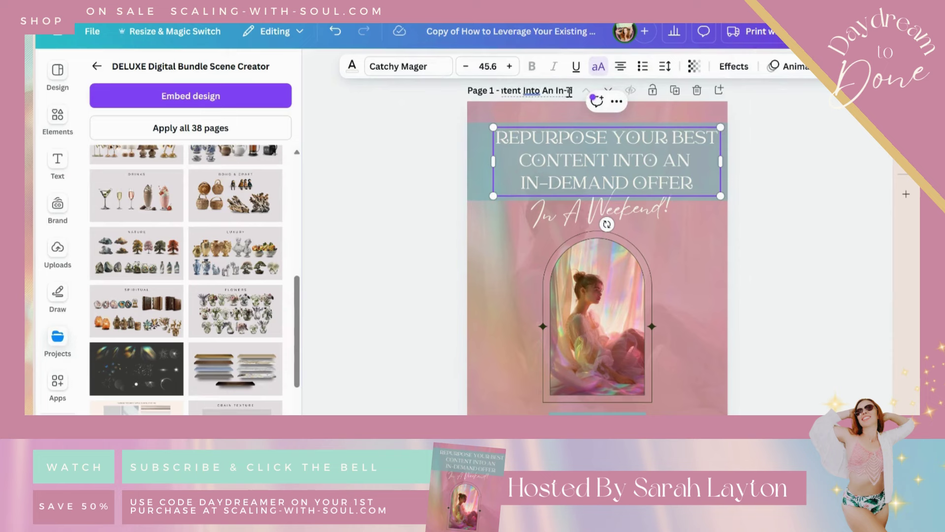
text(demdemand O Offer)
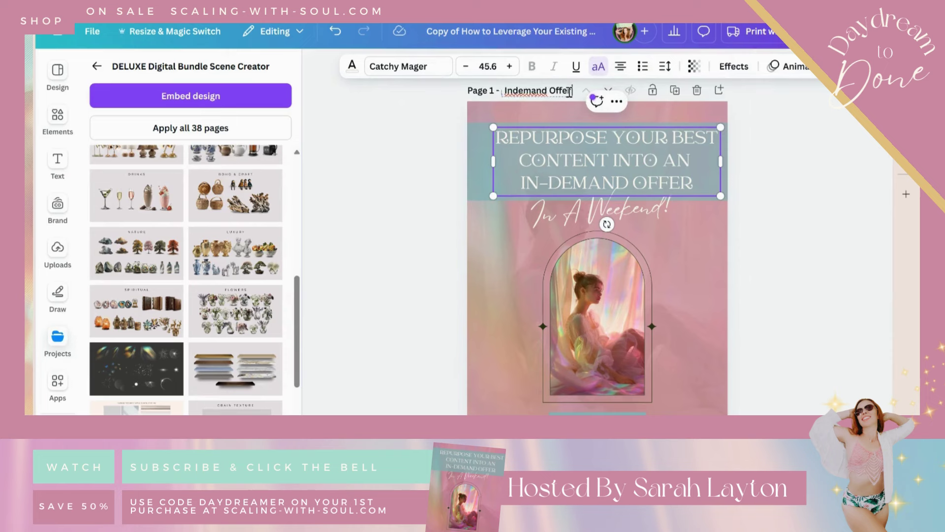
text( In A Weekend)
key(Return)
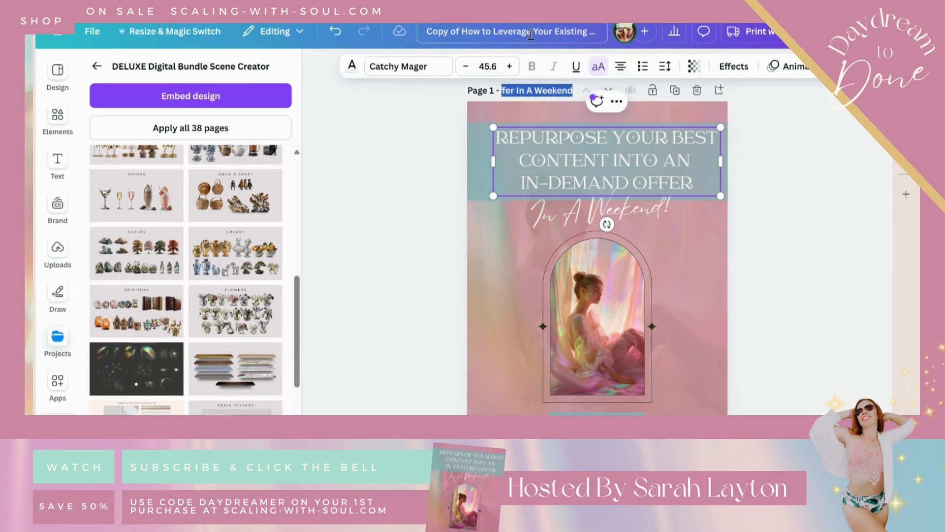
click(439, 199)
Step: Copy the rainbow light flare from the dark overlay page, page 2, onto the Introduction page
key(ctrl+alt+3)
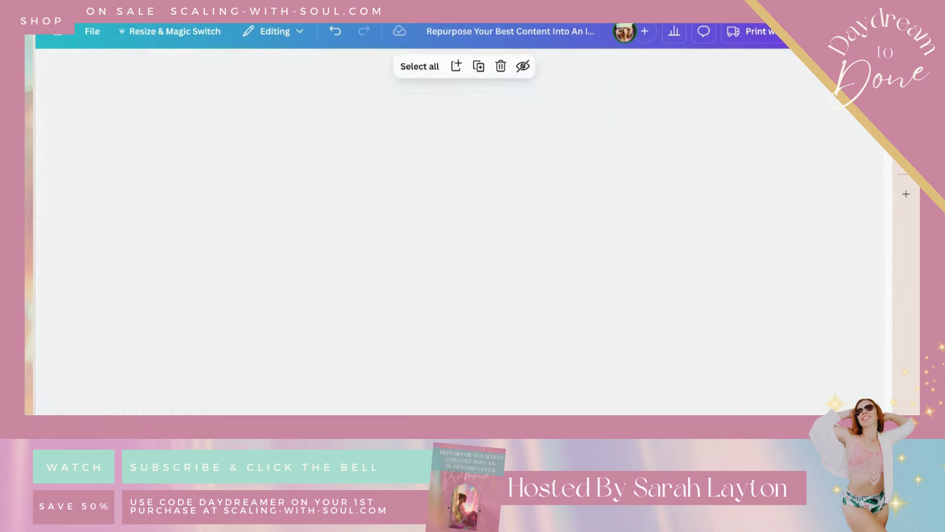
click(268, 190)
double_click(269, 189)
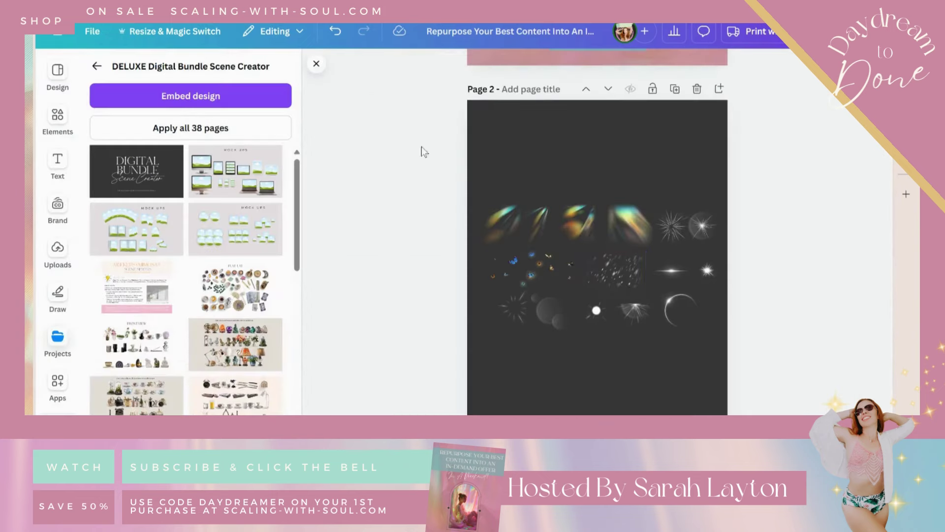
click(578, 232)
click(636, 228)
key(Escape)
scroll(468, 329, down, 5)
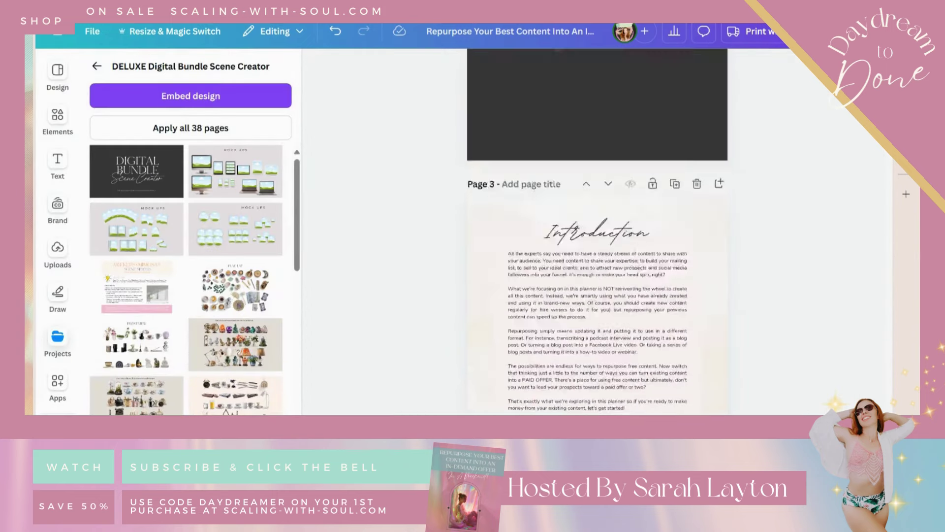
click(468, 330)
key(ctrl+v)
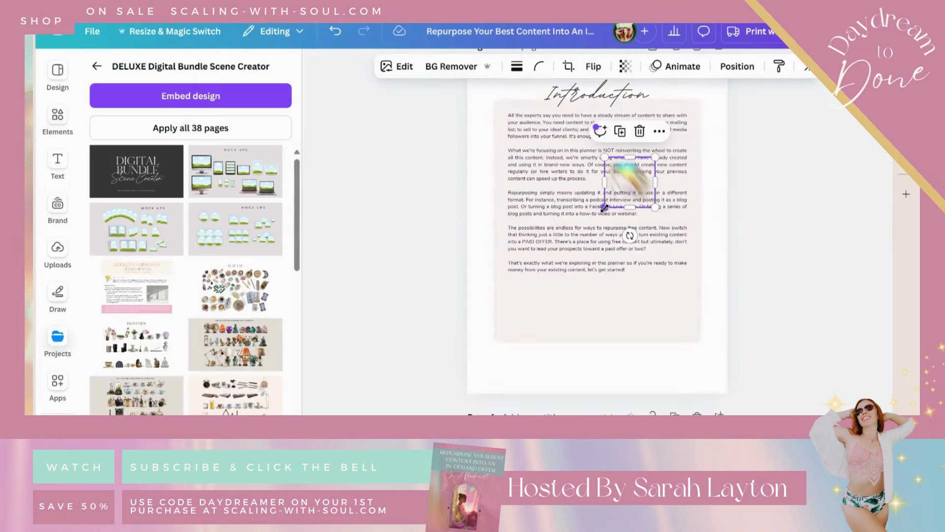
Step: Enlarge the rainbow light flare on the Introduction page so it sweeps across most of the page
drag(602, 204, 320, 492)
click(693, 375)
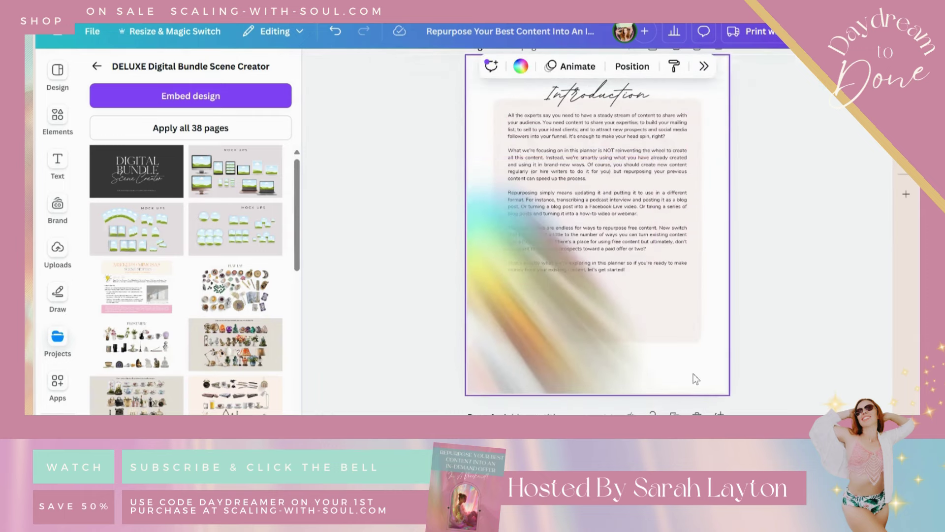
key(Escape)
Step: Set the Introduction page's background to the light teal from the Daydream to Done brand palette
click(713, 157)
click(523, 66)
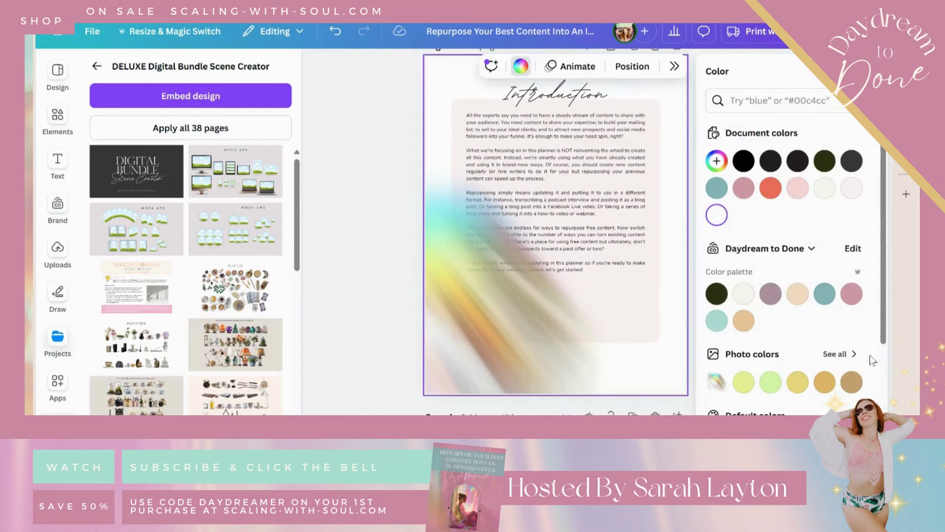
click(717, 321)
click(392, 125)
Step: Move the light flare over the lower half of the Introduction page and rotate it about a quarter turn
click(491, 302)
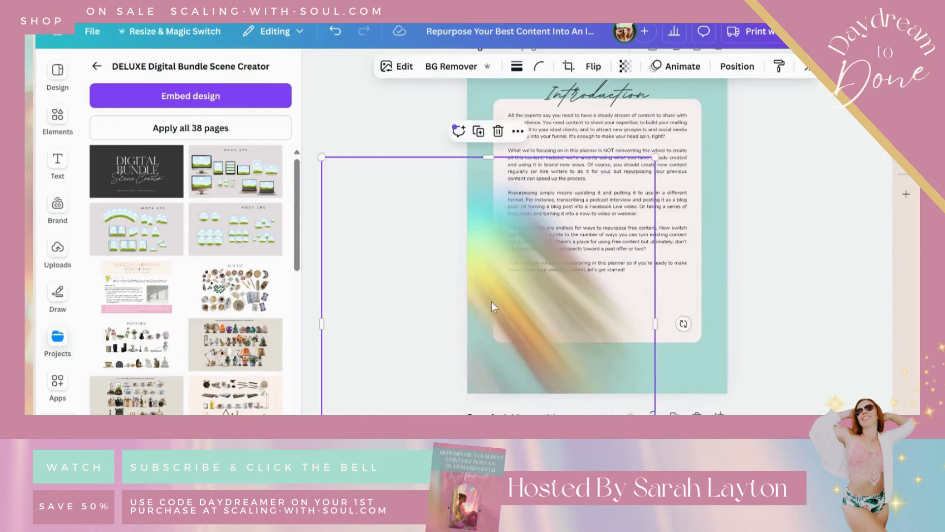
drag(491, 302, 560, 182)
click(625, 66)
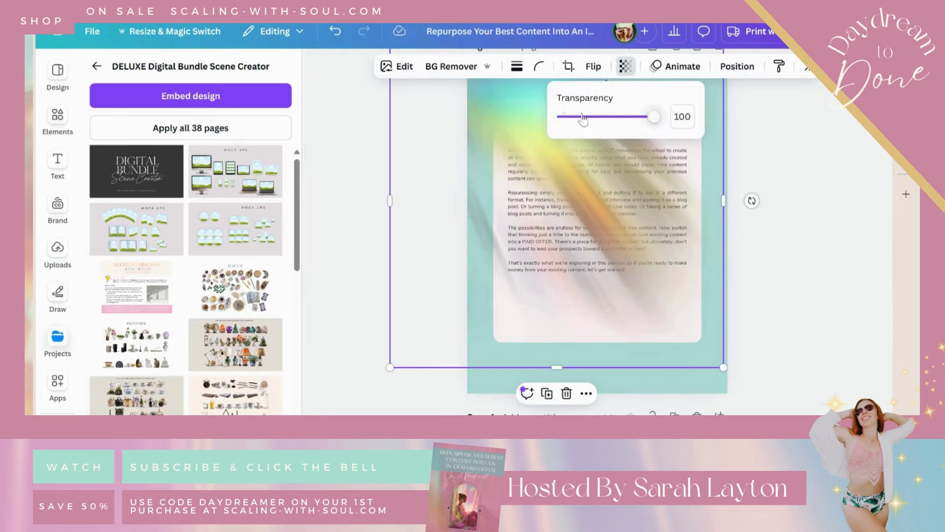
drag(654, 116, 571, 122)
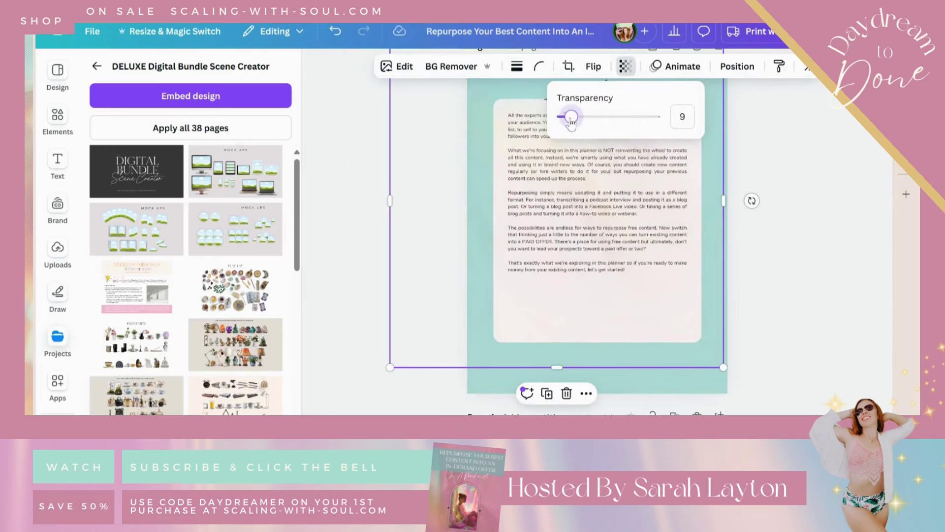
drag(443, 291, 418, 444)
drag(725, 354, 533, 140)
drag(411, 250, 464, 263)
Step: Set the light flare's transparency to 63 and send it to the back, behind the text panel
click(625, 66)
click(624, 118)
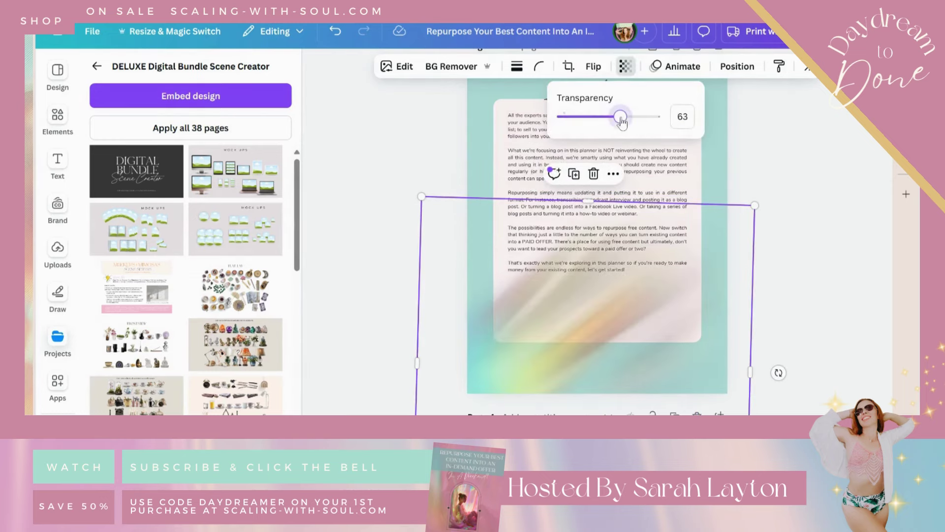
click(737, 66)
click(835, 166)
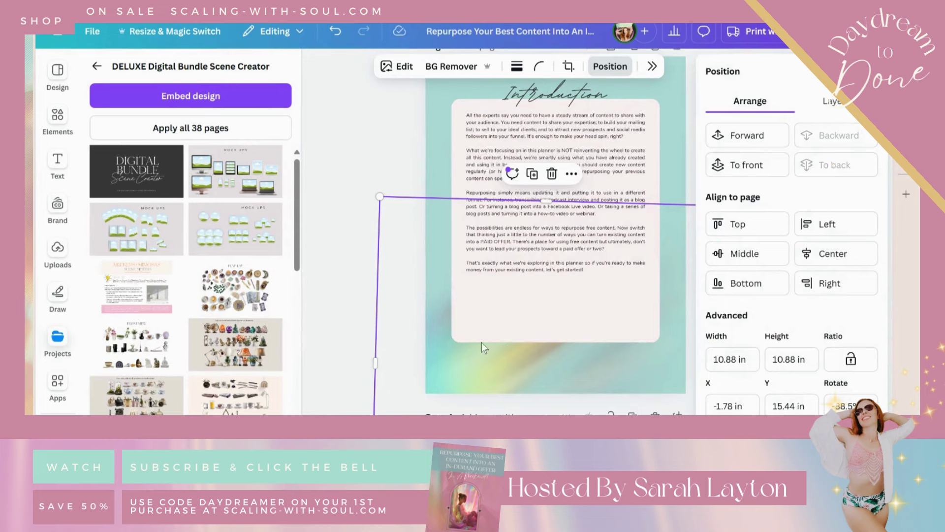
Step: Shorten the pale text panel on the Introduction page so it ends just below the last paragraph
click(512, 319)
drag(555, 342, 555, 288)
Step: Change the font of the Introduction page's body text
click(534, 215)
click(467, 66)
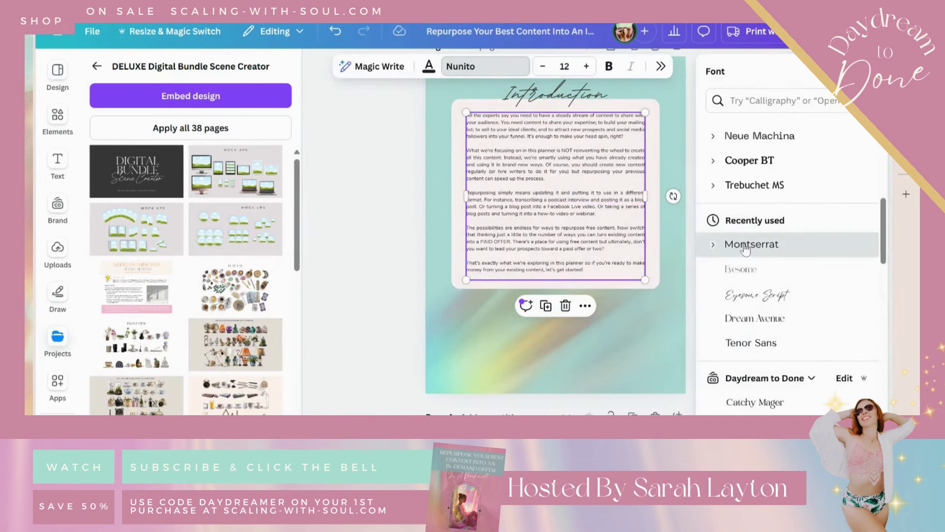
click(762, 183)
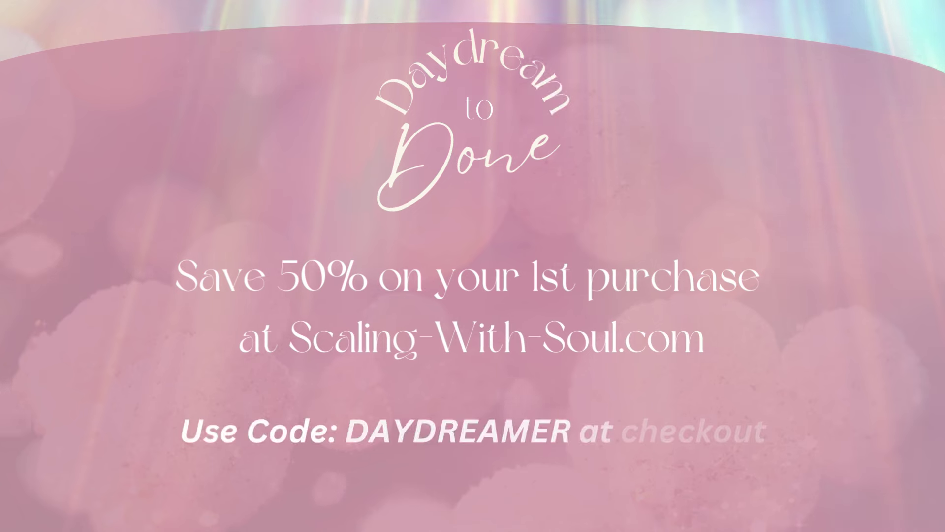